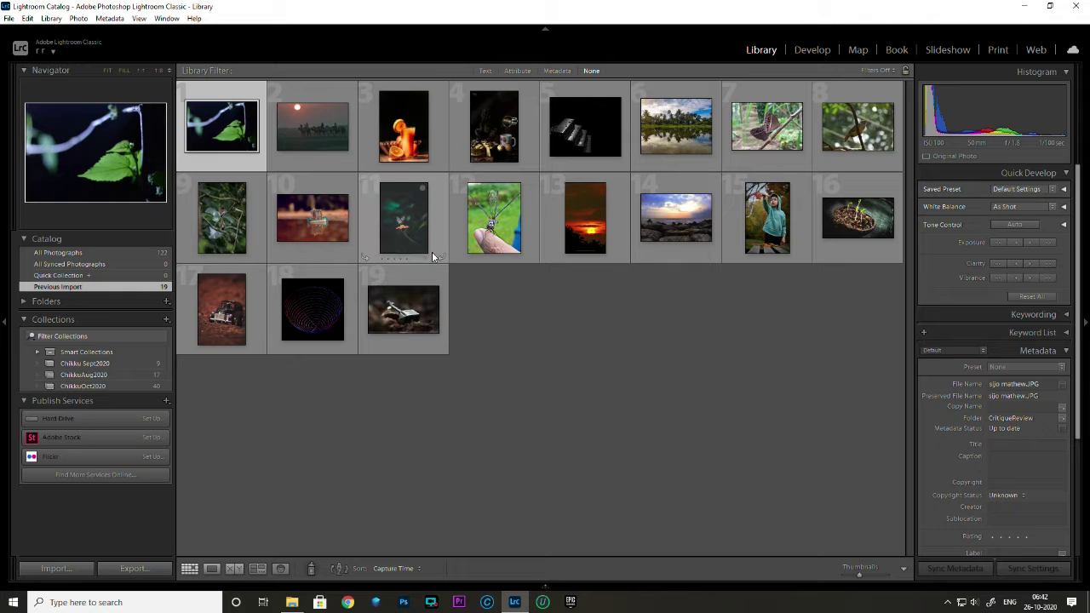
Open the backlit leaf photo in Loupe, scroll its metadata, then bring it into Develop
double_click(226, 134)
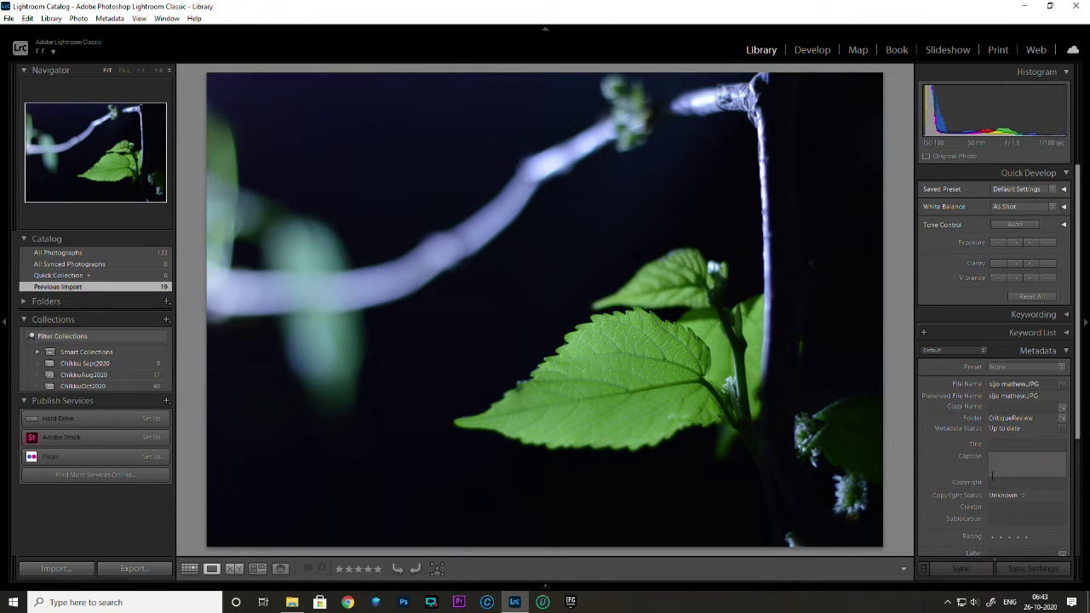
scroll(978, 483, down, 3)
scroll(978, 490, down, 1)
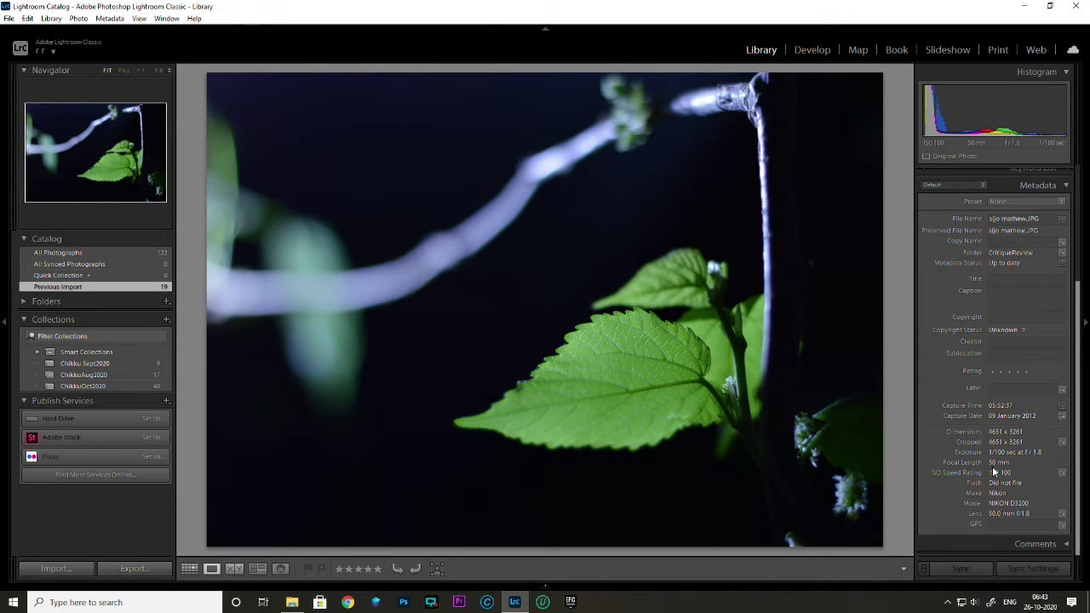
click(812, 50)
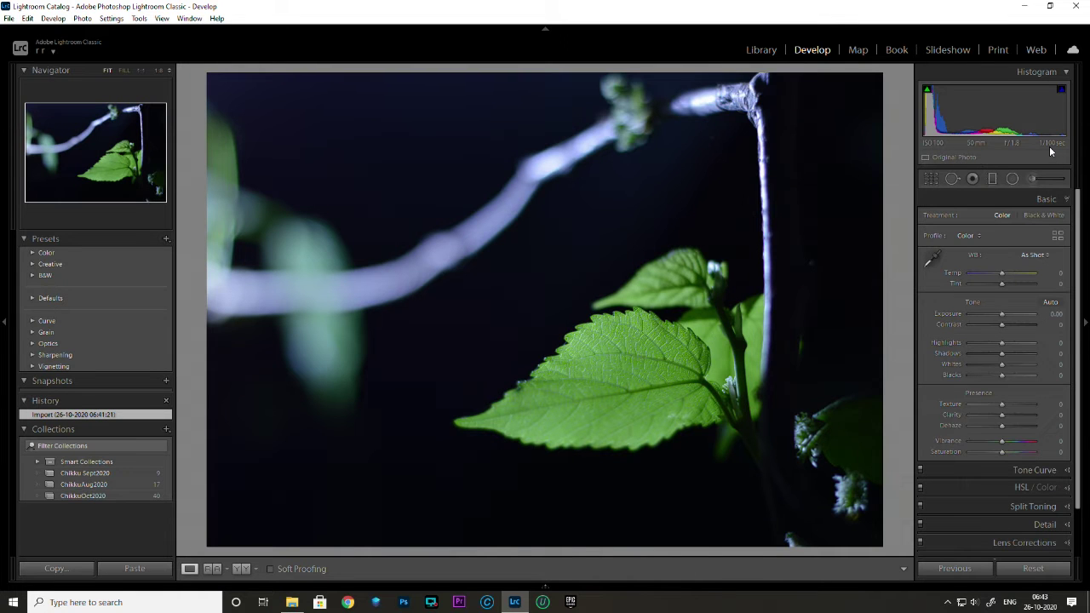
Set a custom white balance by eyedropper-picking the neutral branch, giving Temp +67 and Tint -15
click(604, 354)
click(604, 355)
click(935, 259)
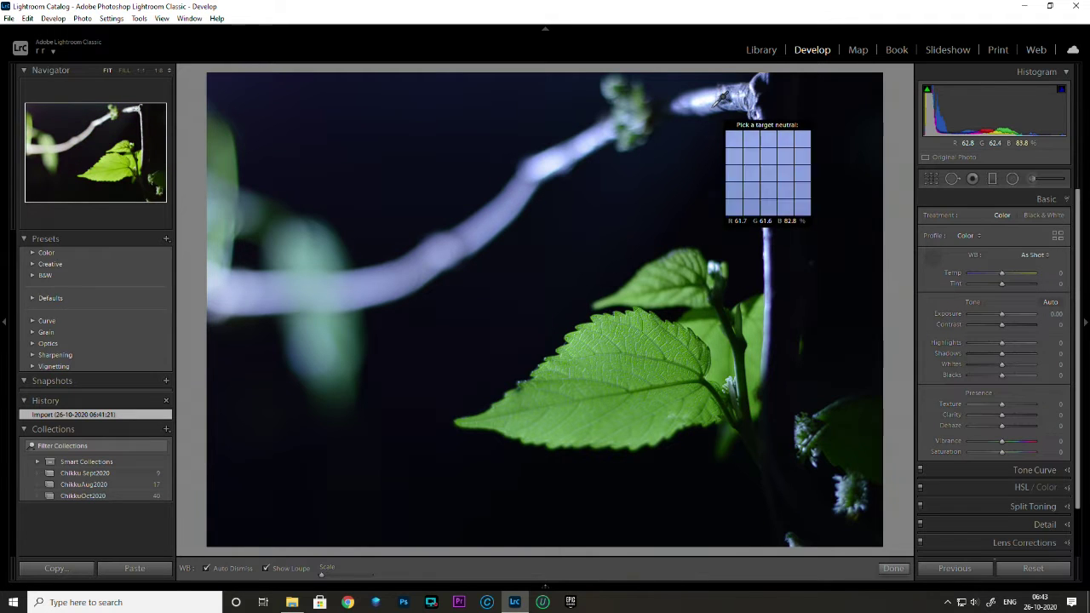
click(716, 103)
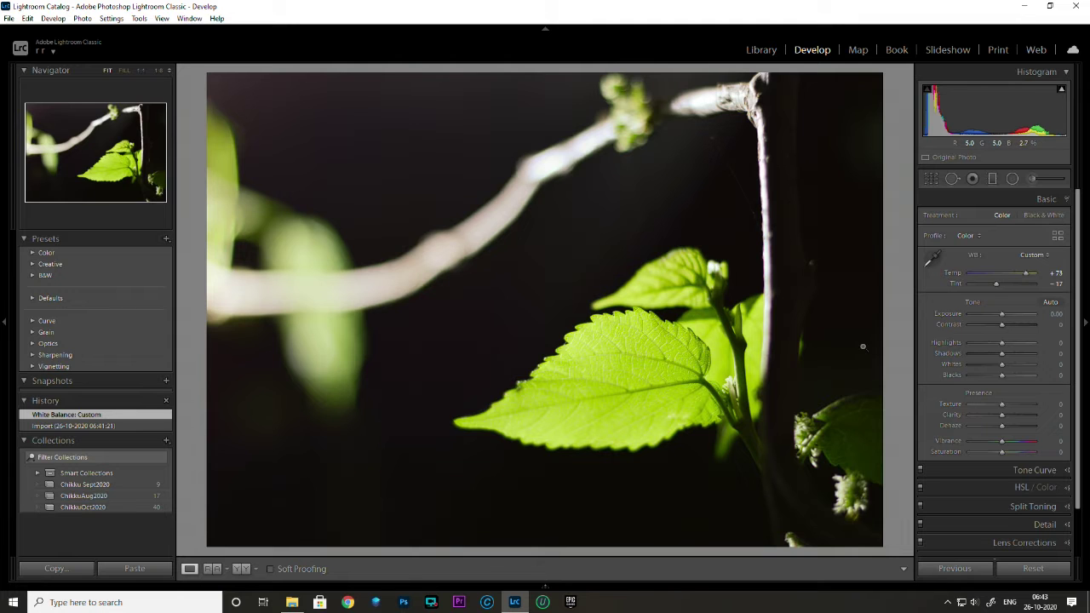
drag(1027, 273, 1010, 273)
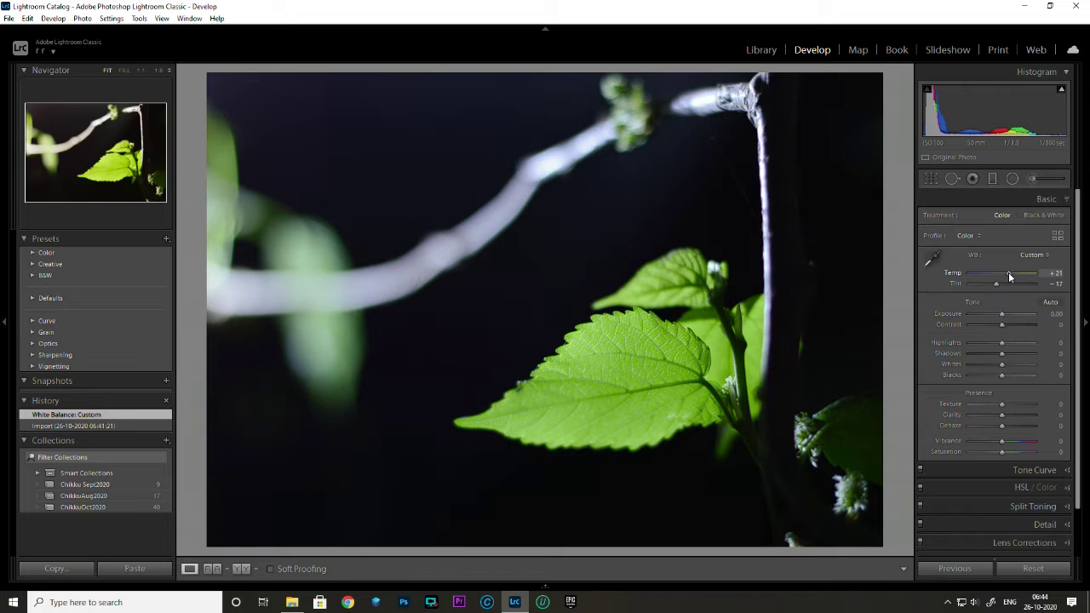
double_click(953, 273)
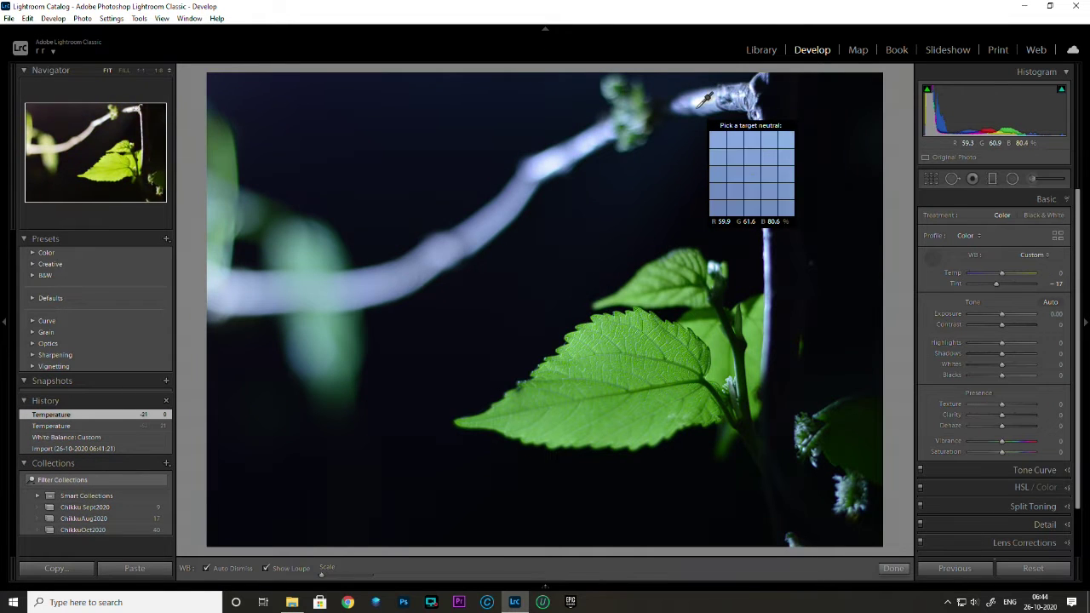
click(756, 254)
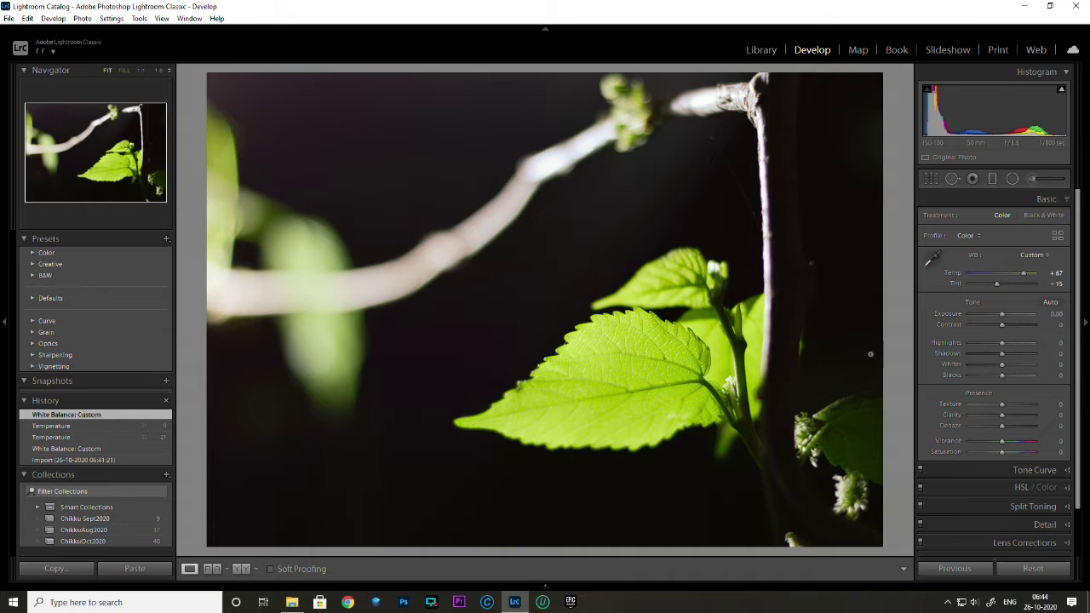
Draw a trial Radial Filter over the left branch, then delete it
click(1013, 178)
drag(347, 267, 599, 267)
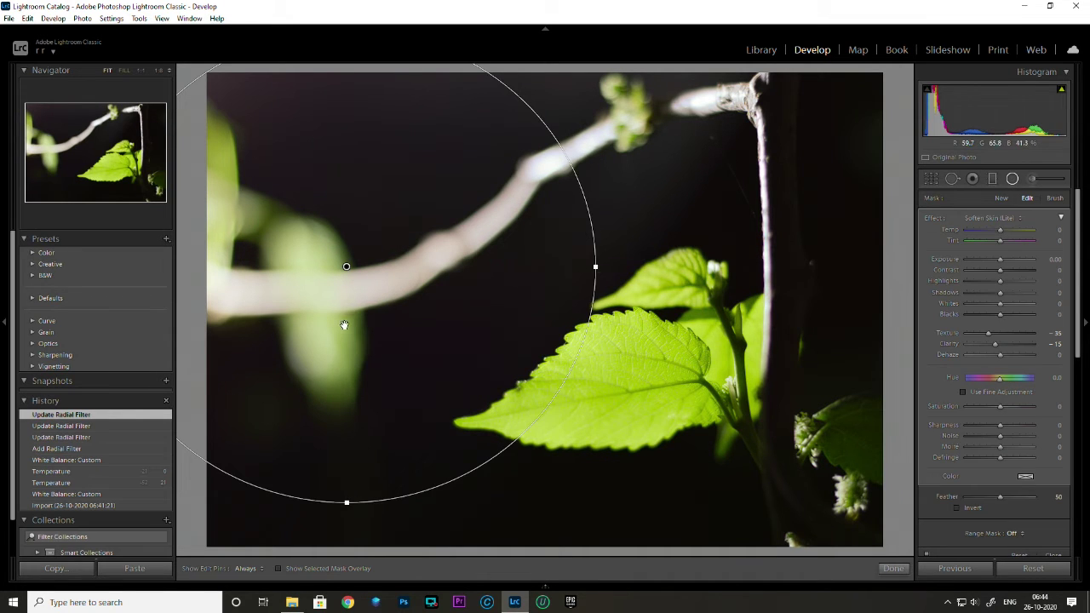
right_click(346, 267)
click(373, 286)
With a reset Adjustment Brush, paint a mask over the sunlit leaves and stem
click(1031, 179)
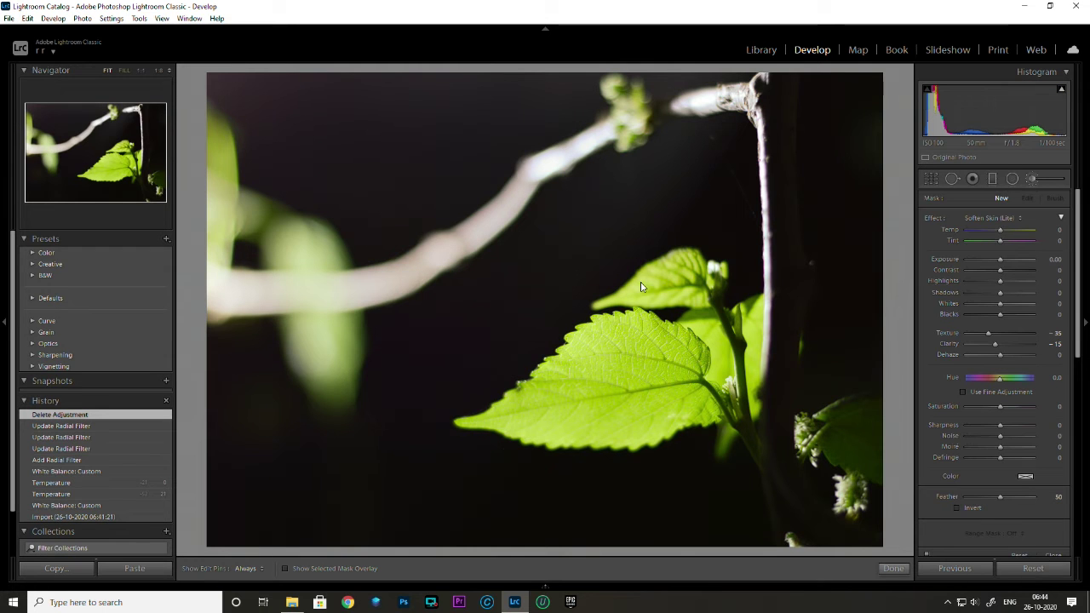
scroll(626, 340, up, 3)
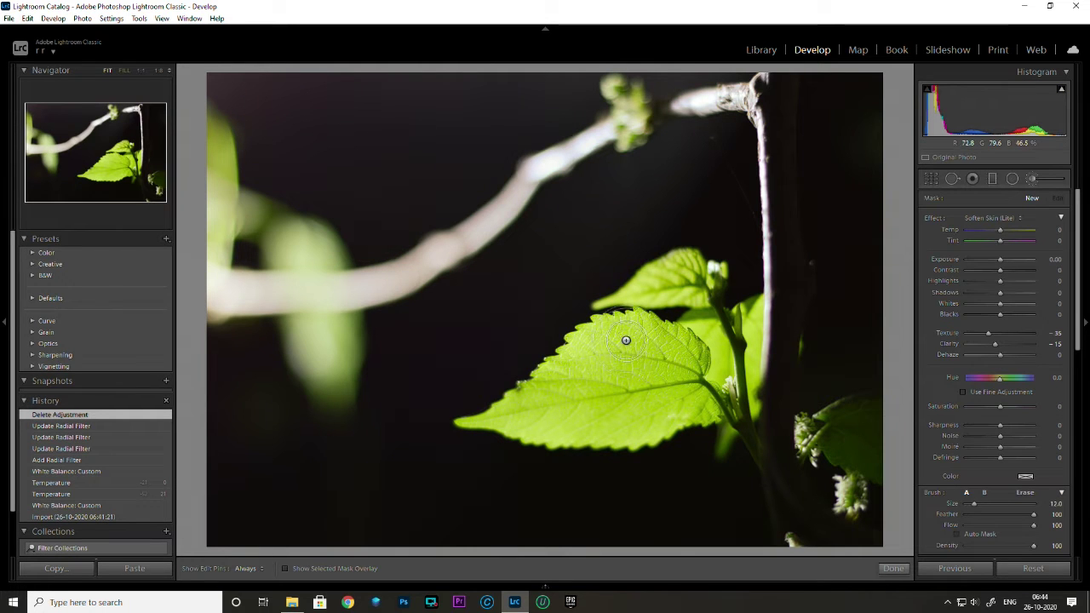
double_click(932, 219)
key(h)
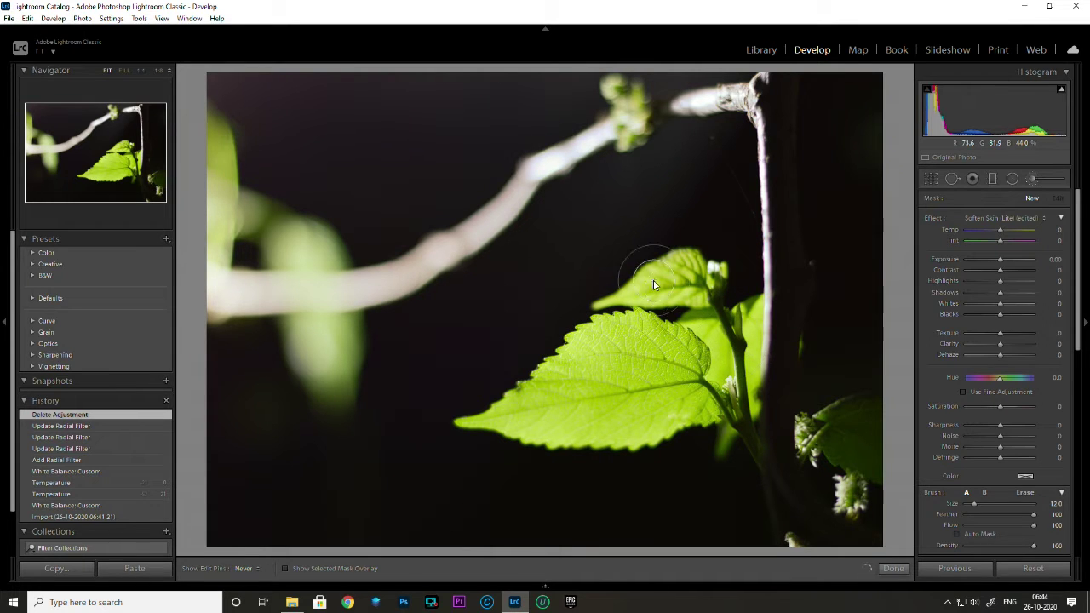
click(712, 328)
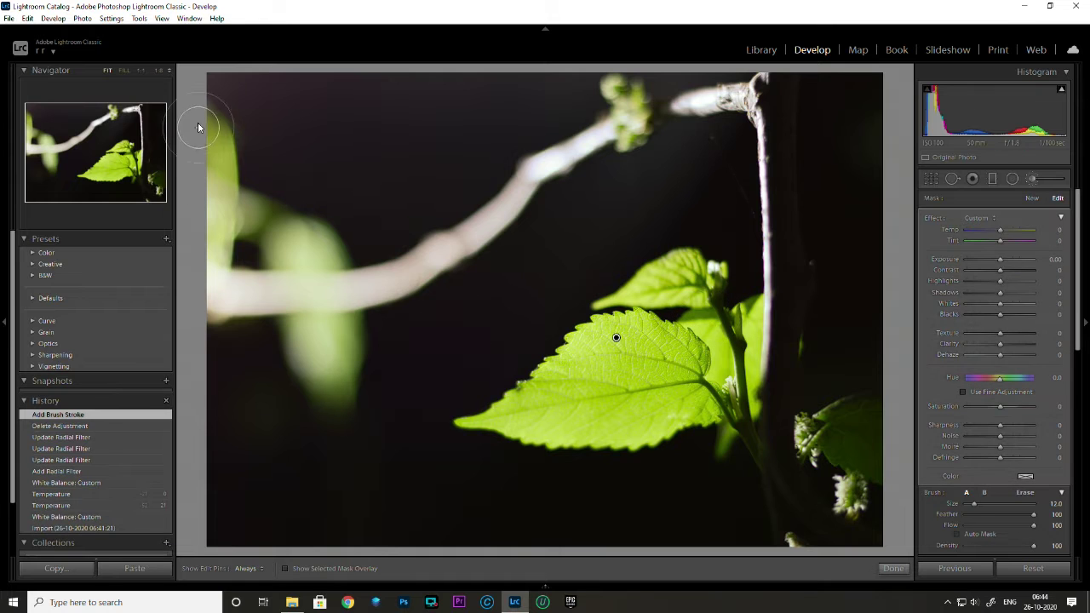
drag(287, 257, 373, 255)
click(246, 569)
click(239, 597)
Under the red mask overlay, extend the leaf mask and erase spill above, below and along the stem
click(285, 568)
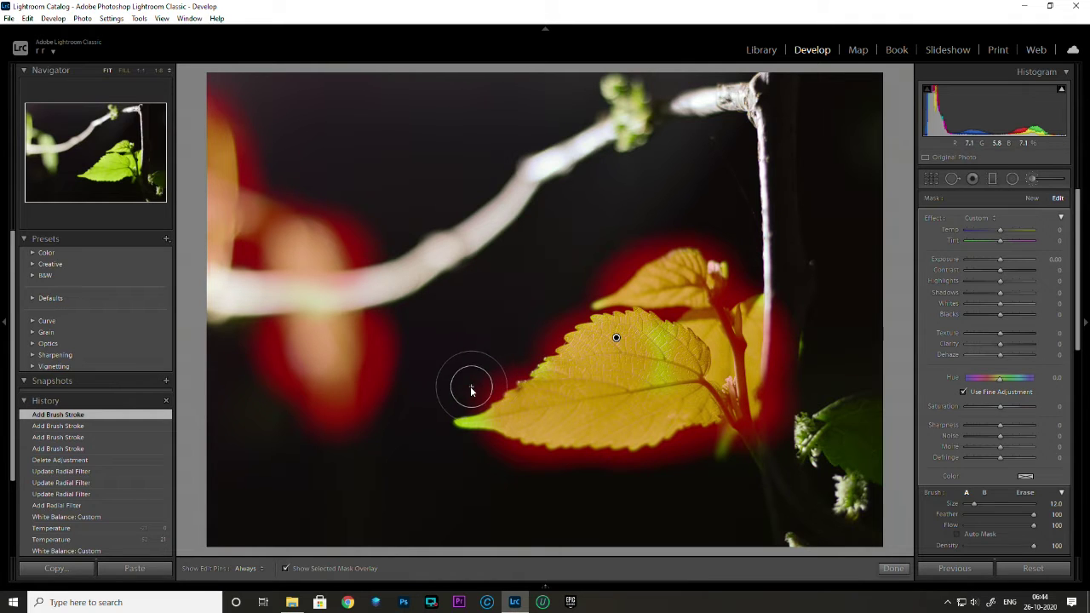
mouse_move(476, 384)
mouse_down()
mouse_move(555, 450)
mouse_move(670, 452)
mouse_move(664, 470)
mouse_move(761, 423)
mouse_move(777, 432)
mouse_up()
key(h)
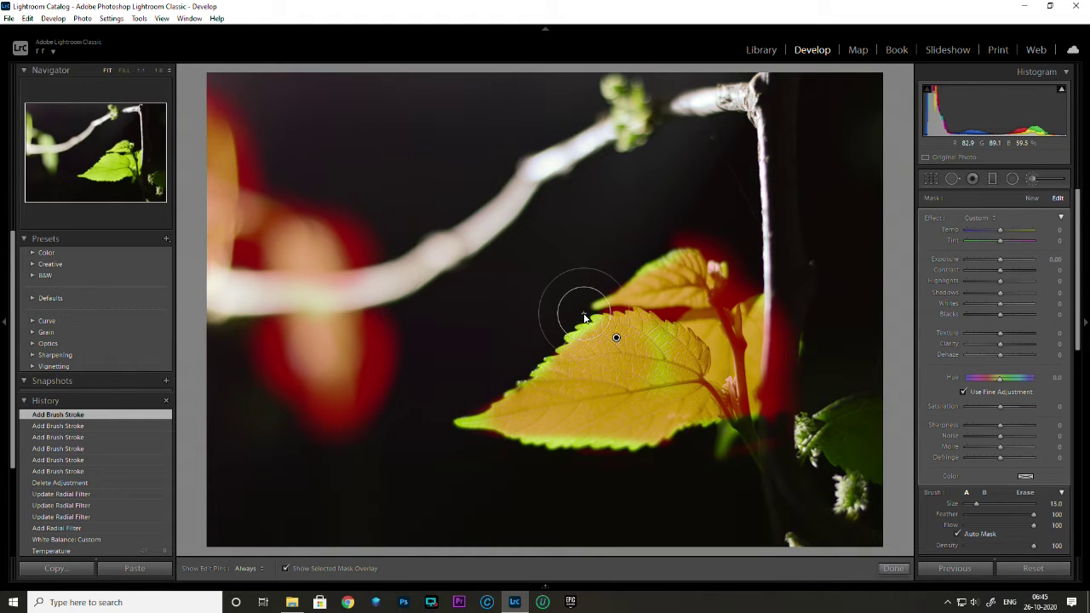
key(h)
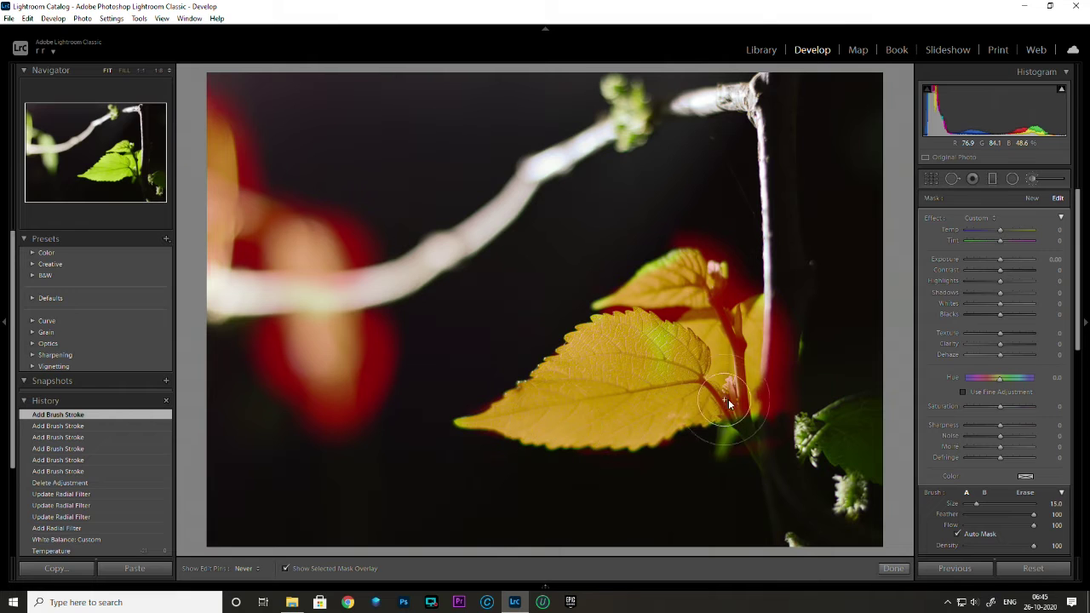
drag(682, 438, 730, 432)
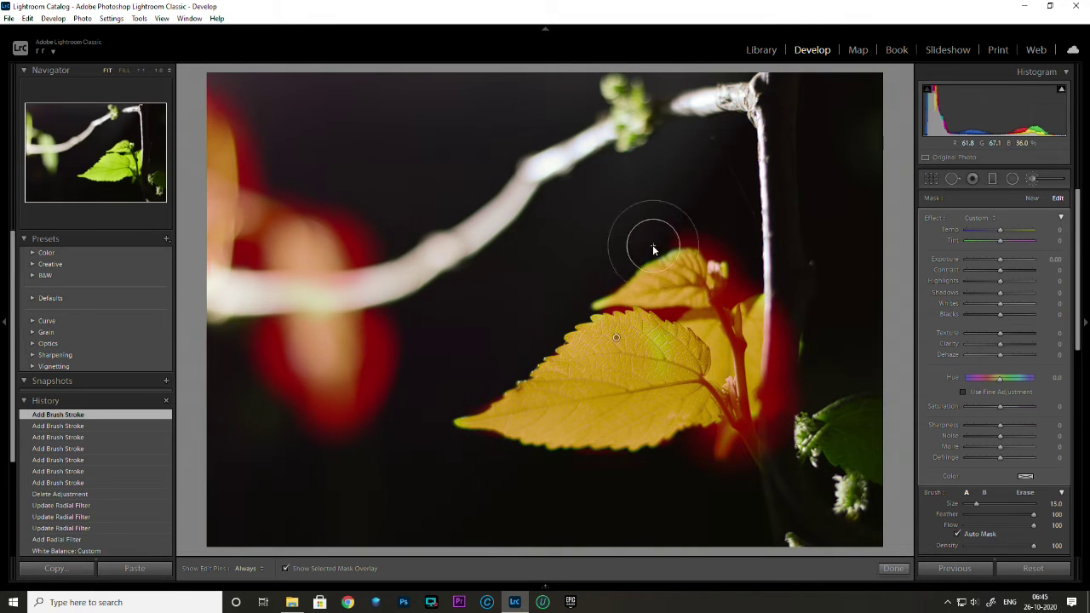
mouse_move(652, 245)
mouse_down()
mouse_move(722, 249)
mouse_move(725, 292)
mouse_up()
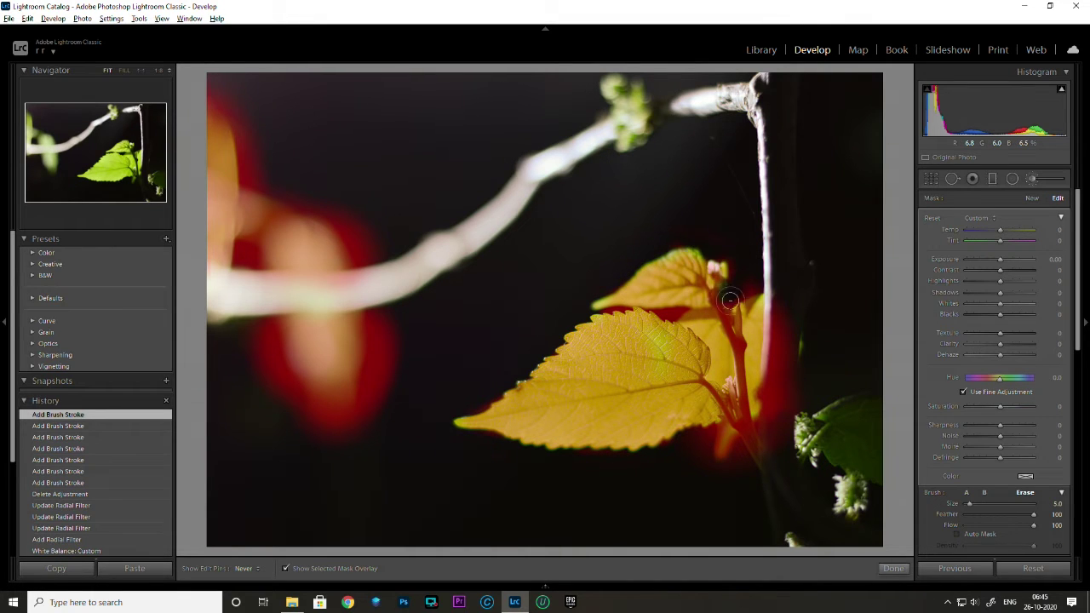
mouse_move(370, 251)
mouse_down()
mouse_move(348, 243)
mouse_move(236, 125)
mouse_up()
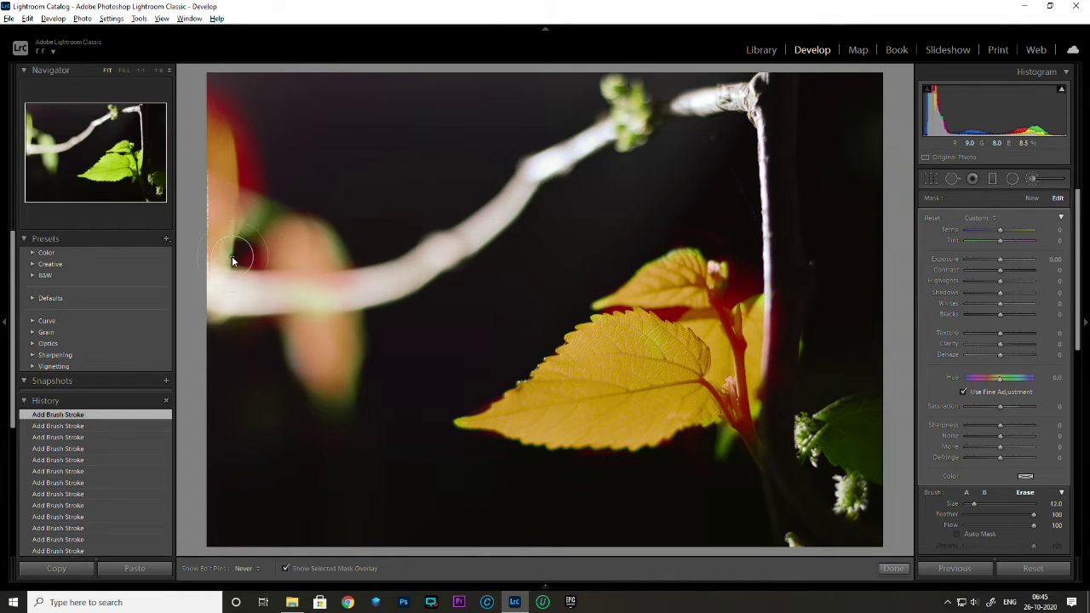
Cool the brushed leaf area to Temp -11 and close the Adjustment Brush
click(286, 570)
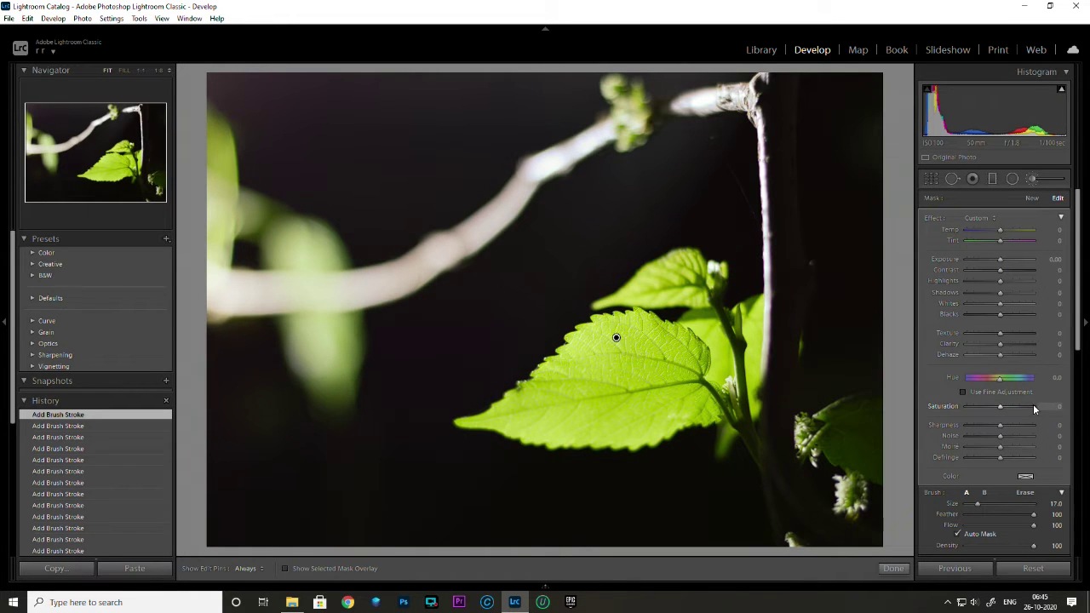
click(998, 232)
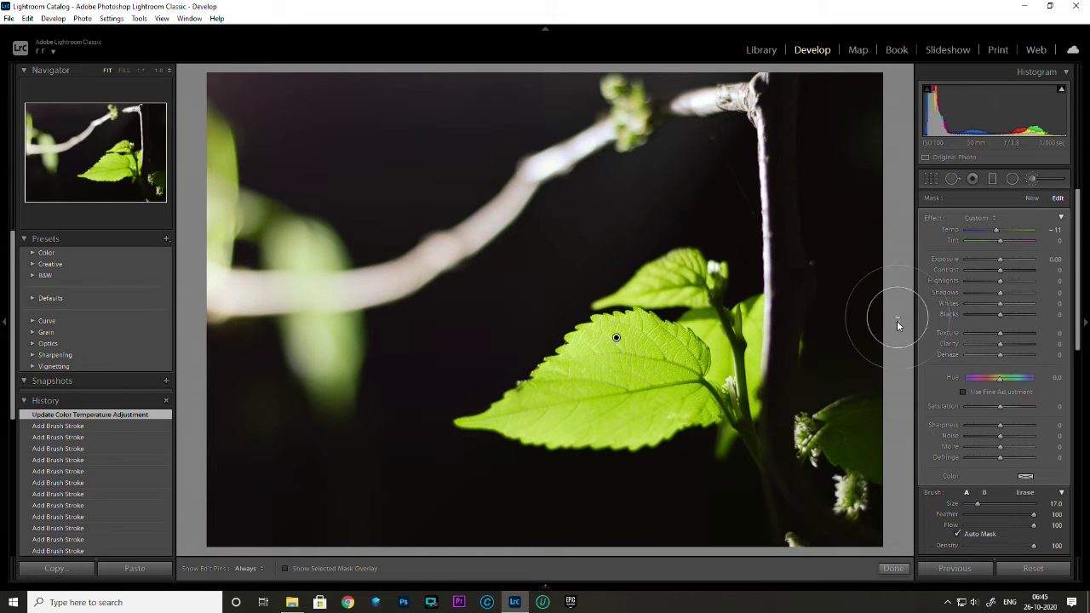
key(k)
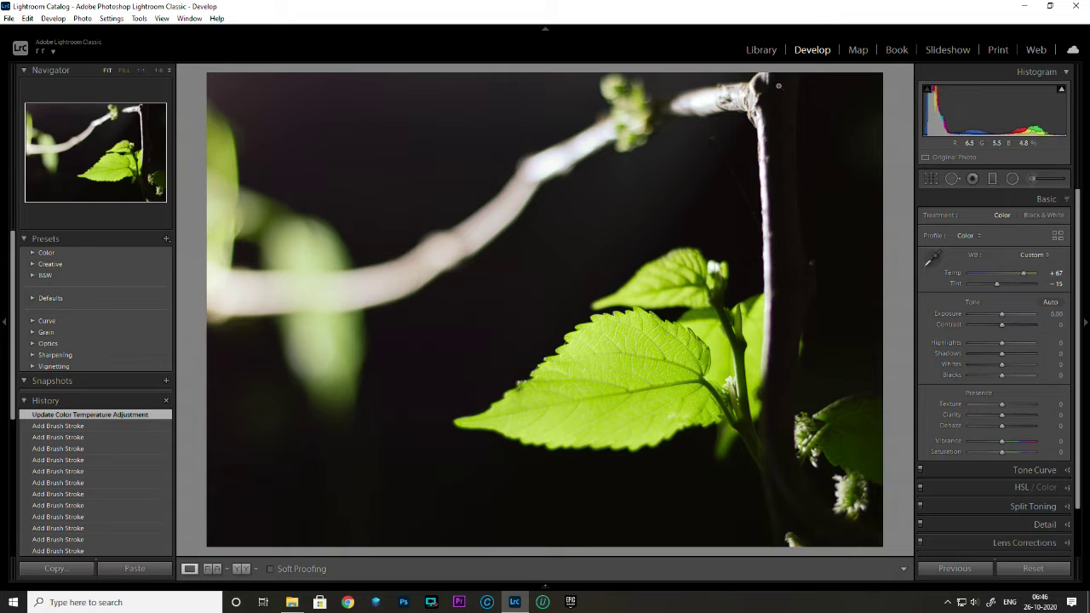
Compare the leaf photo before/after, then trial Black & White and switch back to Color
click(766, 50)
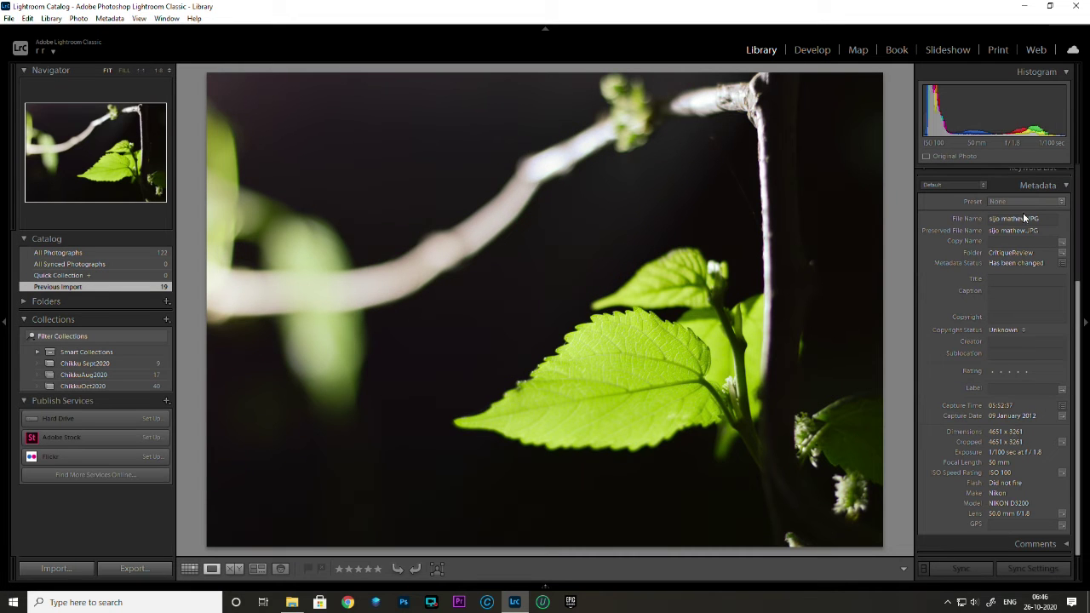
click(814, 50)
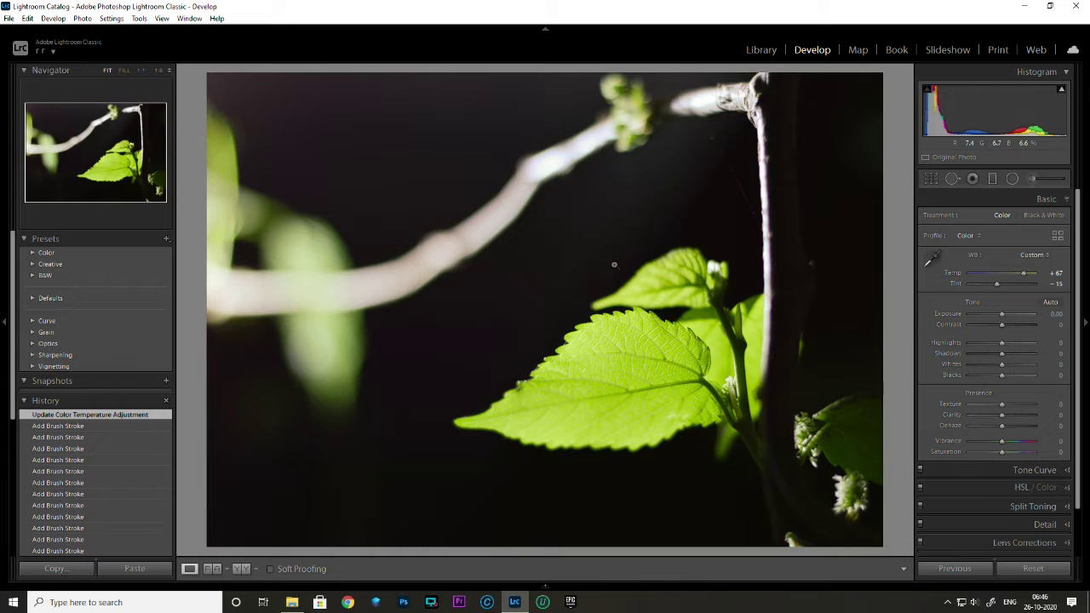
key(y)
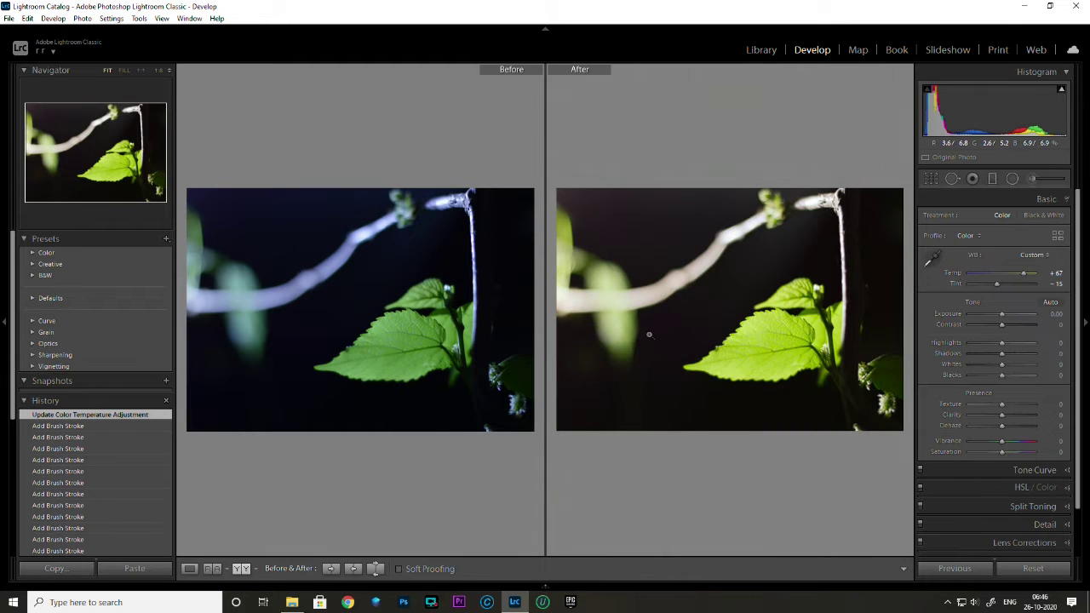
key(y)
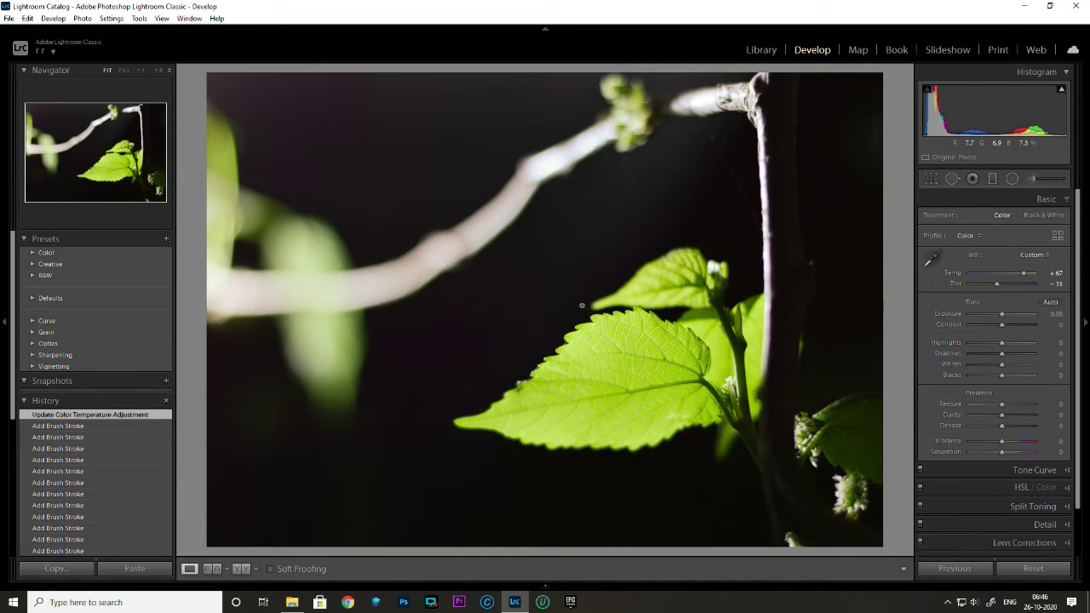
click(1039, 217)
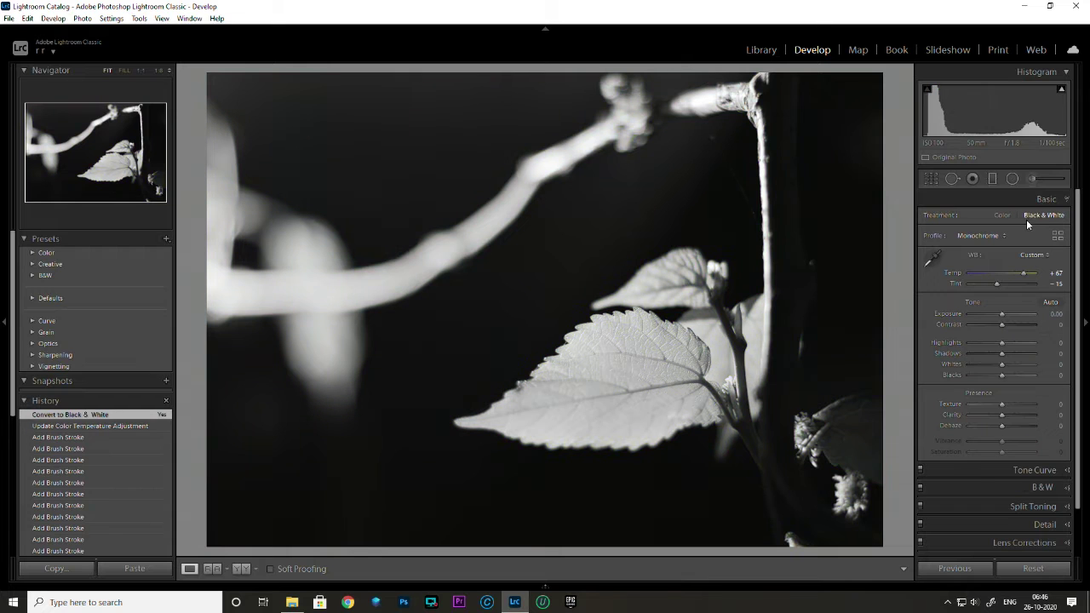
click(1006, 215)
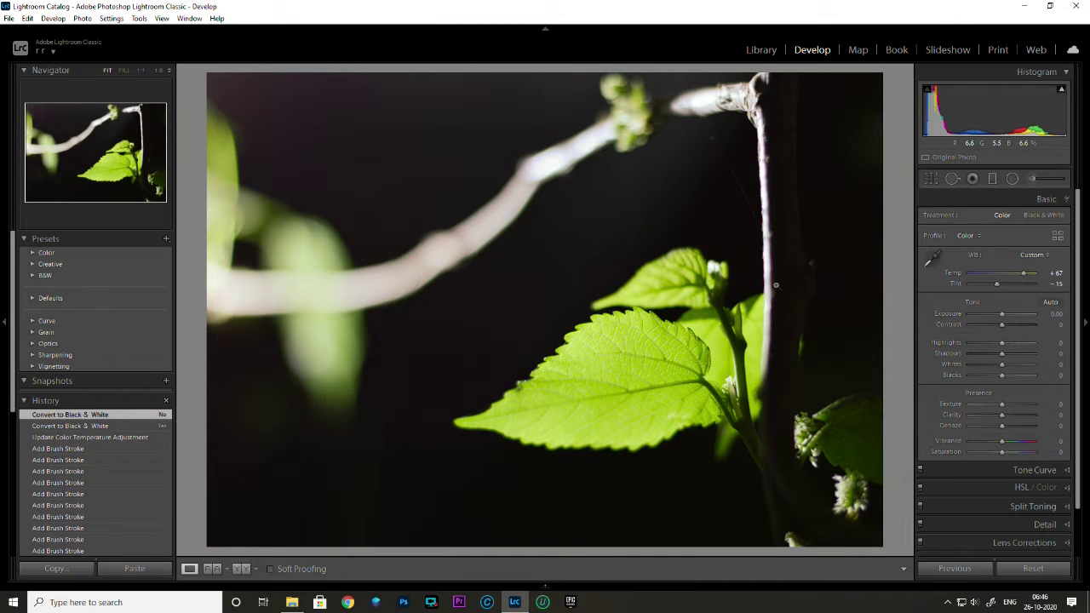
From the Grid, open the camel caravan sunset photo and bring it into Develop
key(g)
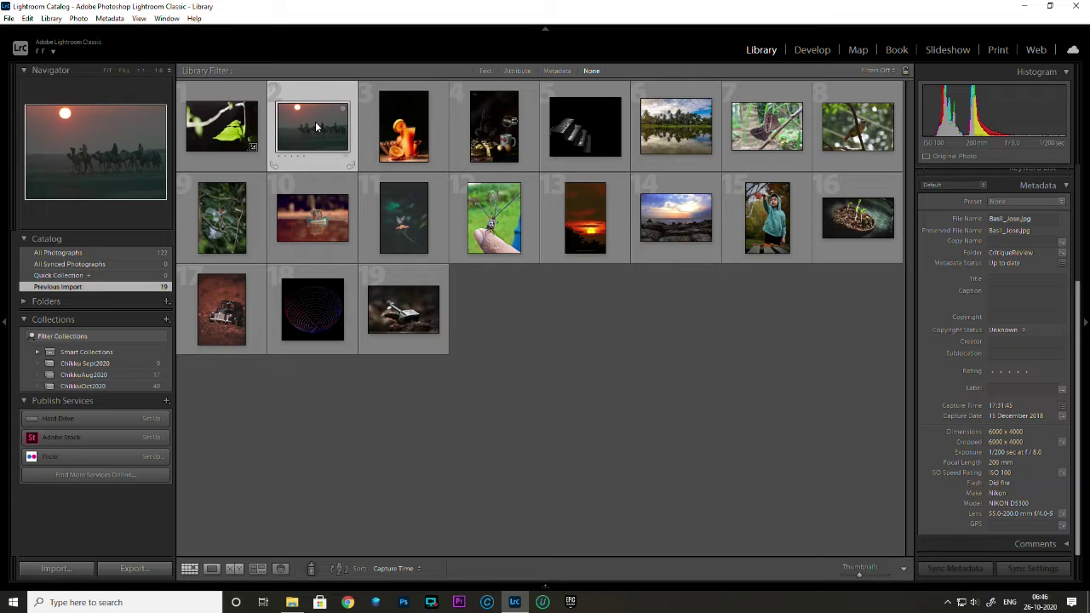
double_click(316, 126)
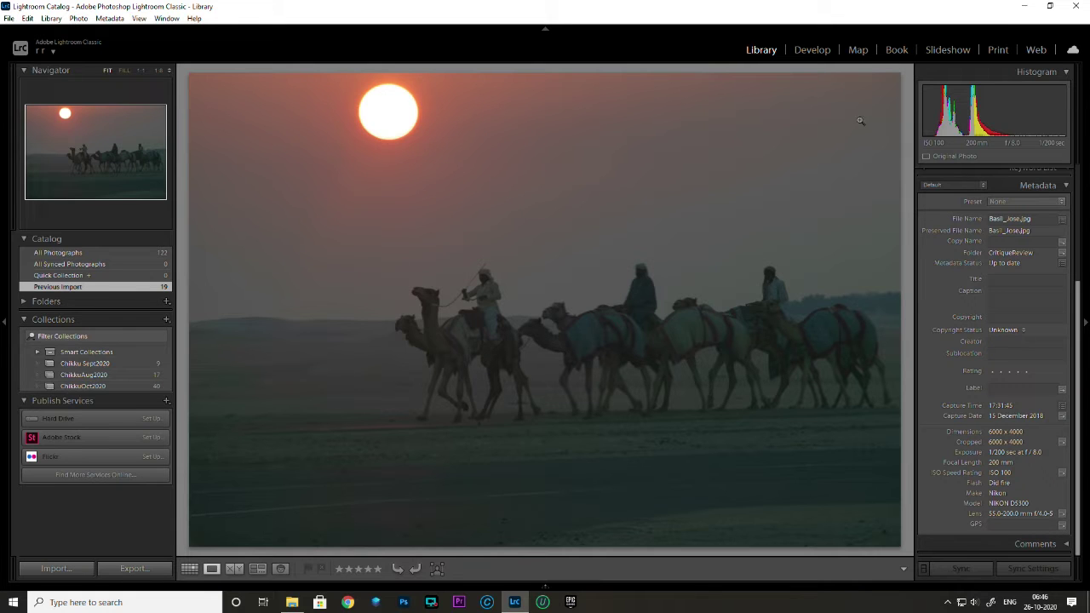
click(803, 48)
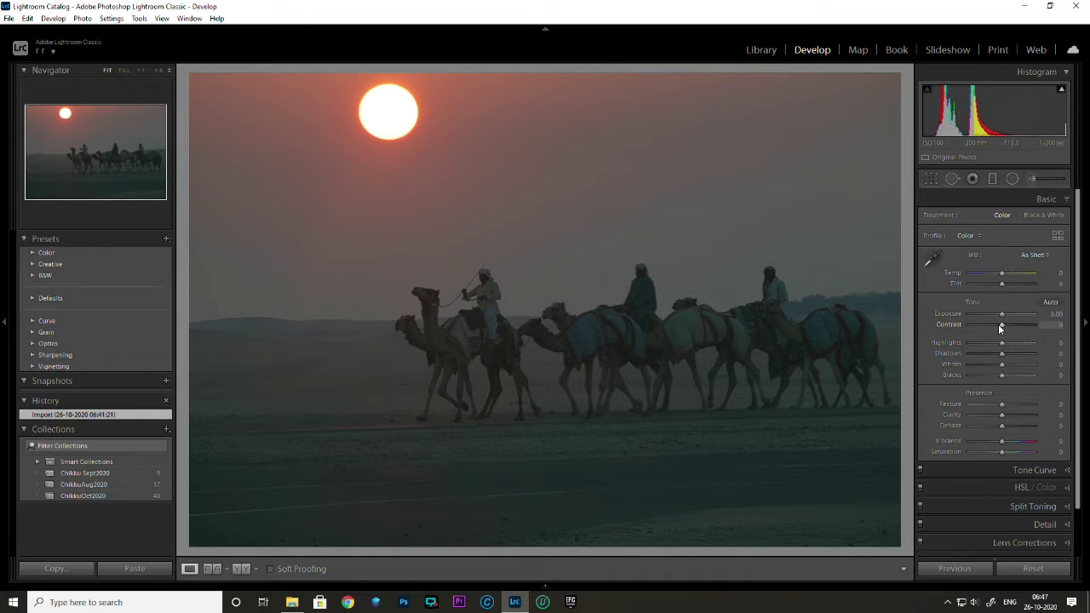
Give the camel photo Contrast +19 and Clarity +18, keeping Exposure at 0.00 after a trial
drag(1001, 323, 1006, 327)
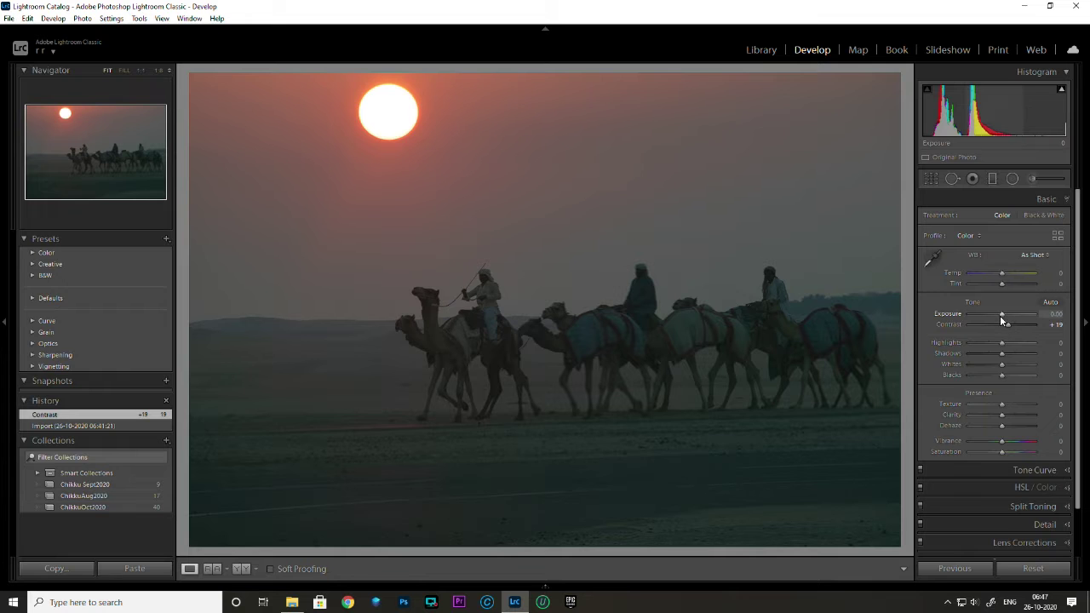
drag(1000, 313, 1004, 318)
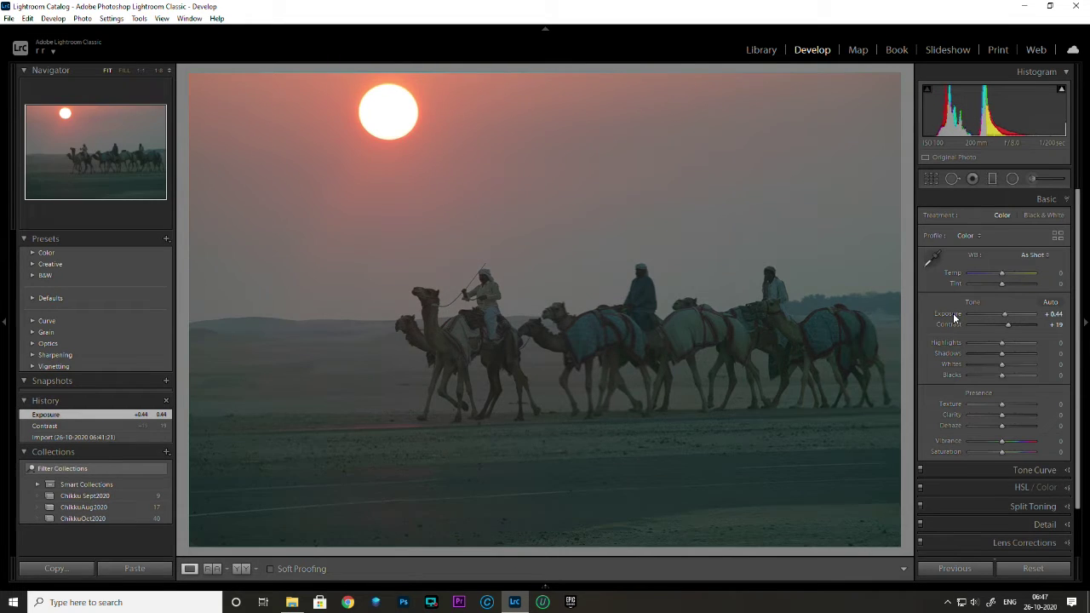
double_click(954, 313)
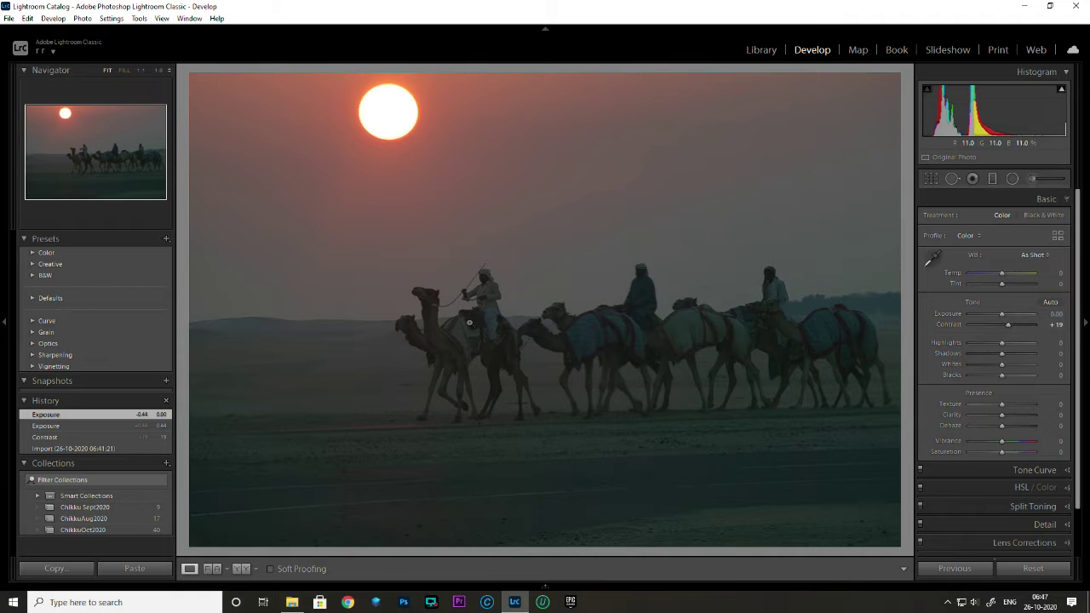
drag(1002, 416, 1007, 418)
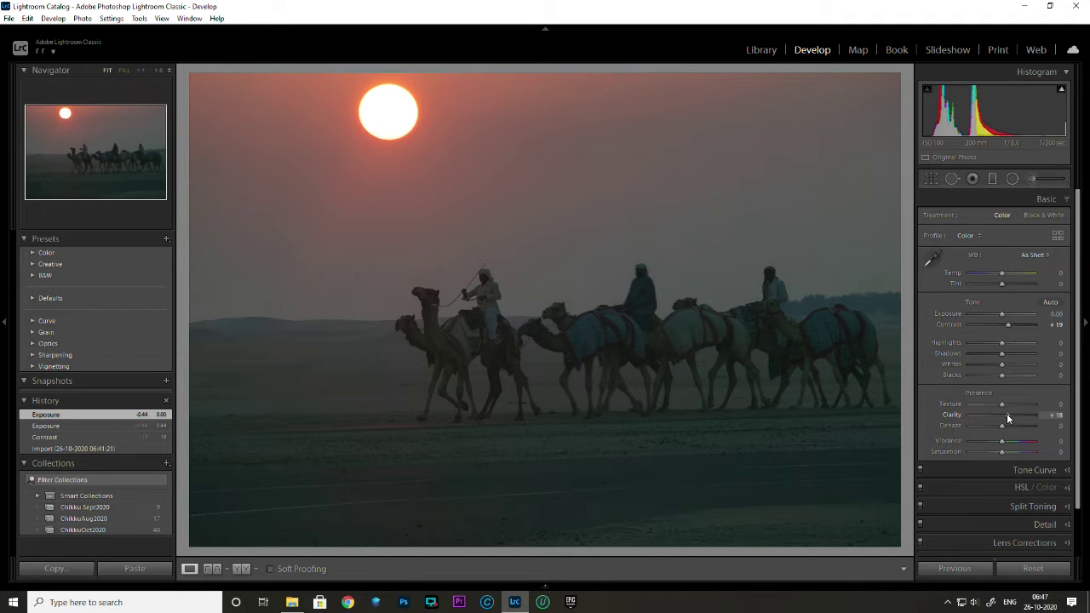
click(1032, 179)
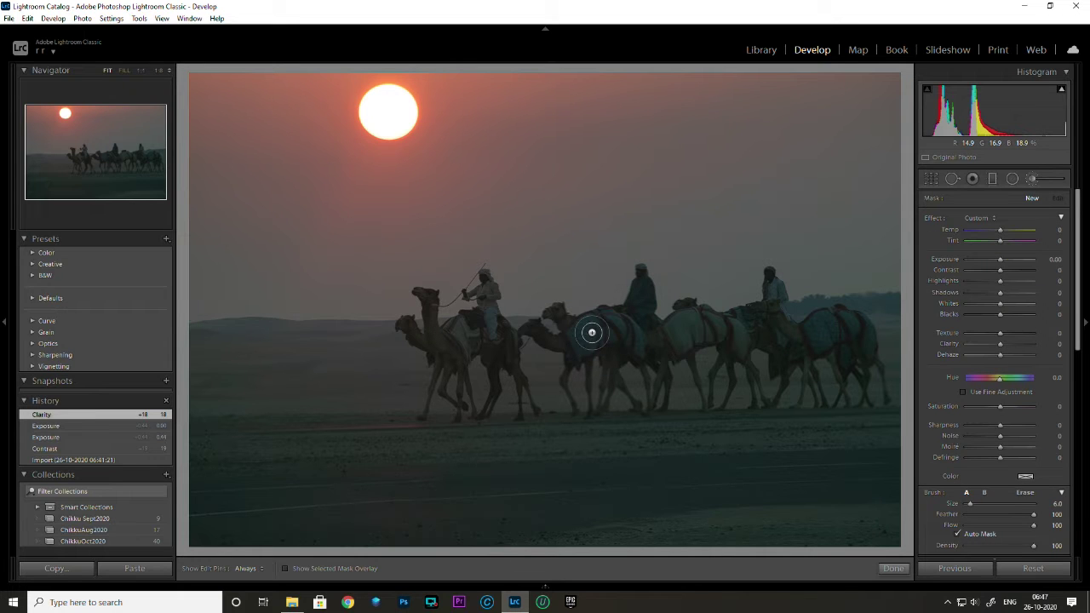
Brush a mask over the riders and camels and raise its Exposure to +0.72
key(h)
drag(484, 284, 459, 343)
key(h)
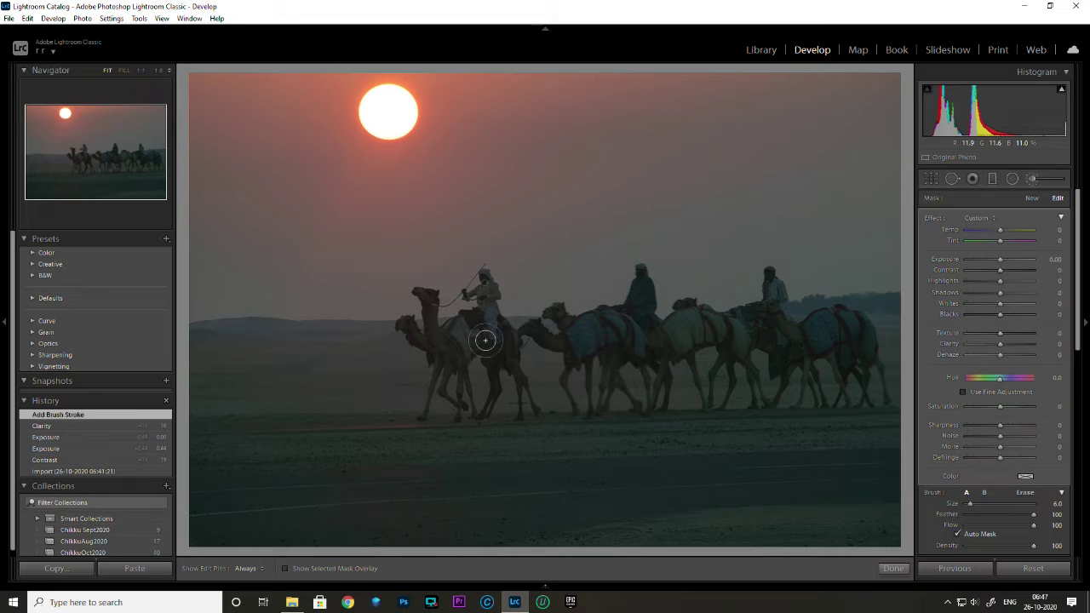
drag(476, 331, 489, 328)
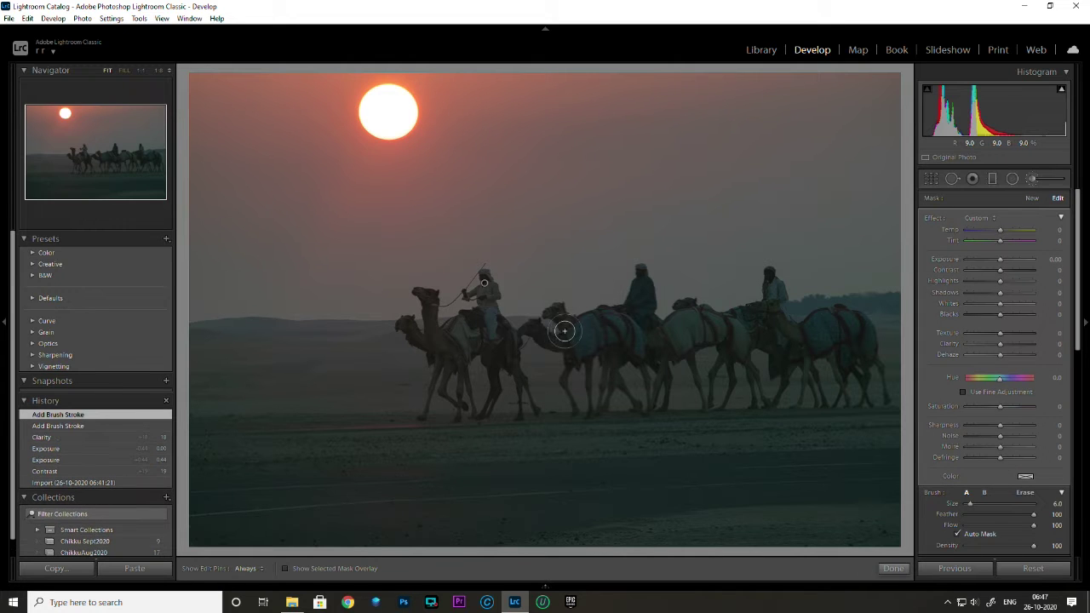
key(h)
drag(852, 330, 861, 324)
key(h)
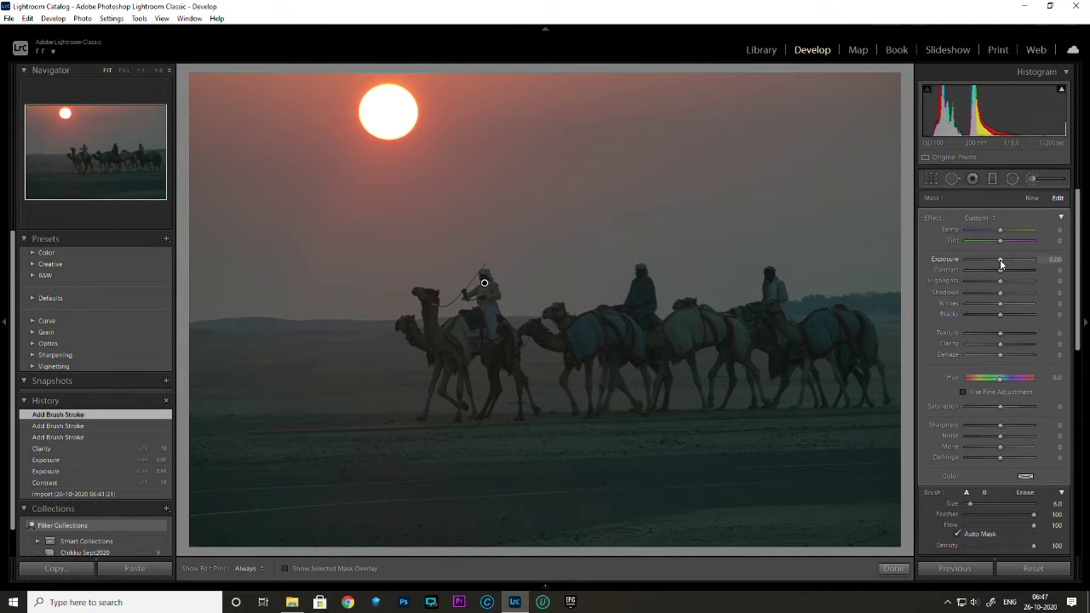
drag(1000, 259, 1004, 265)
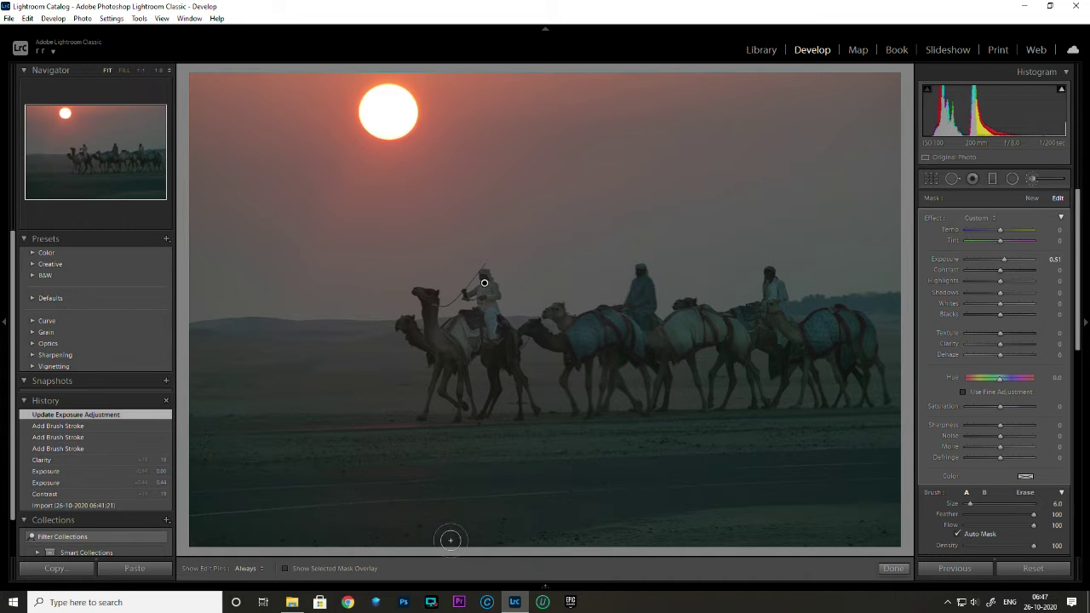
With the mask overlay and a smaller brush, add the camels' heads, necks and legs
click(286, 569)
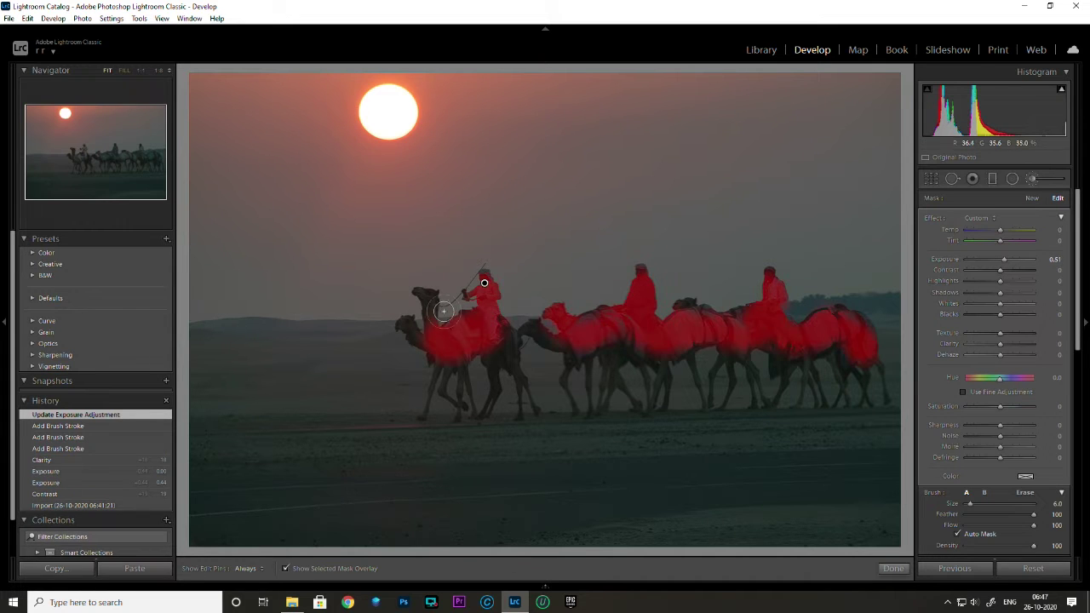
key(bracketleft)
drag(420, 291, 429, 343)
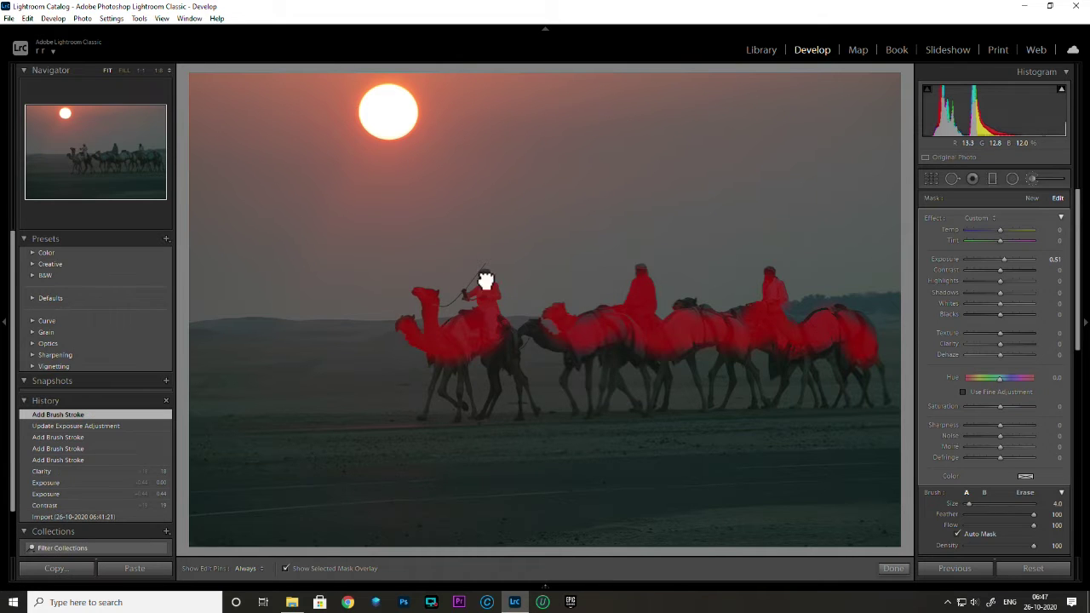
drag(485, 277, 487, 282)
mouse_move(572, 327)
mouse_down()
mouse_move(596, 334)
mouse_move(692, 308)
mouse_move(814, 344)
mouse_move(828, 319)
mouse_up()
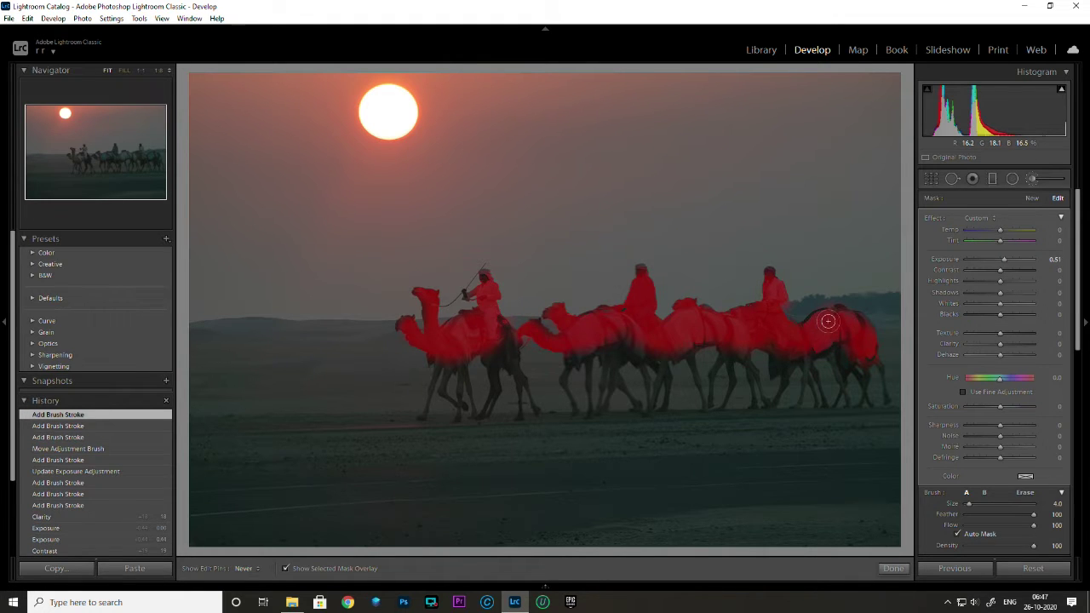
key(h)
drag(772, 290, 768, 285)
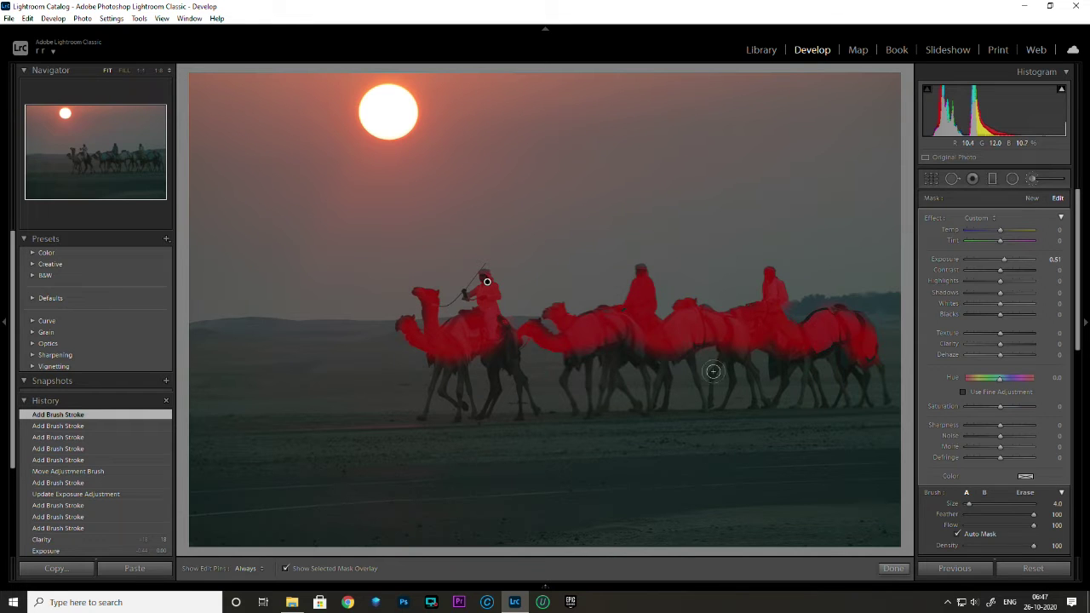
key(h)
drag(666, 349, 657, 360)
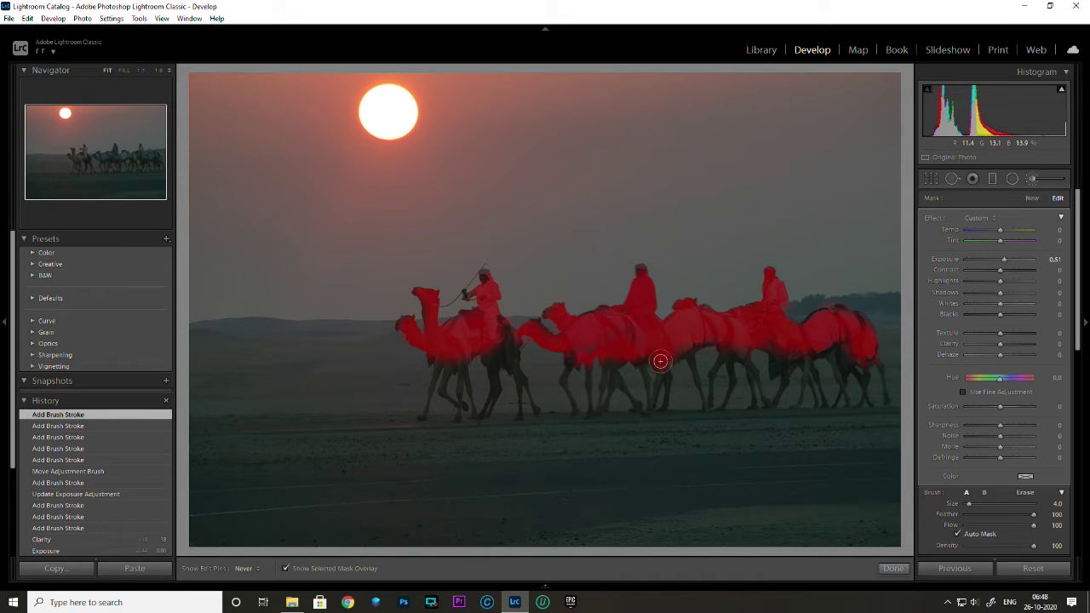
drag(793, 358, 840, 341)
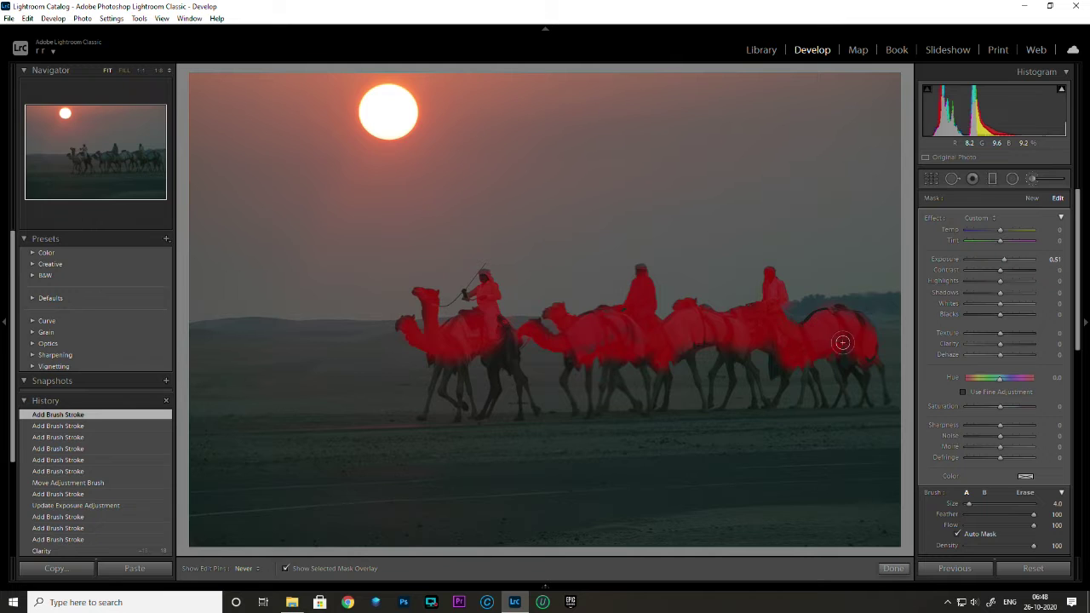
key(h)
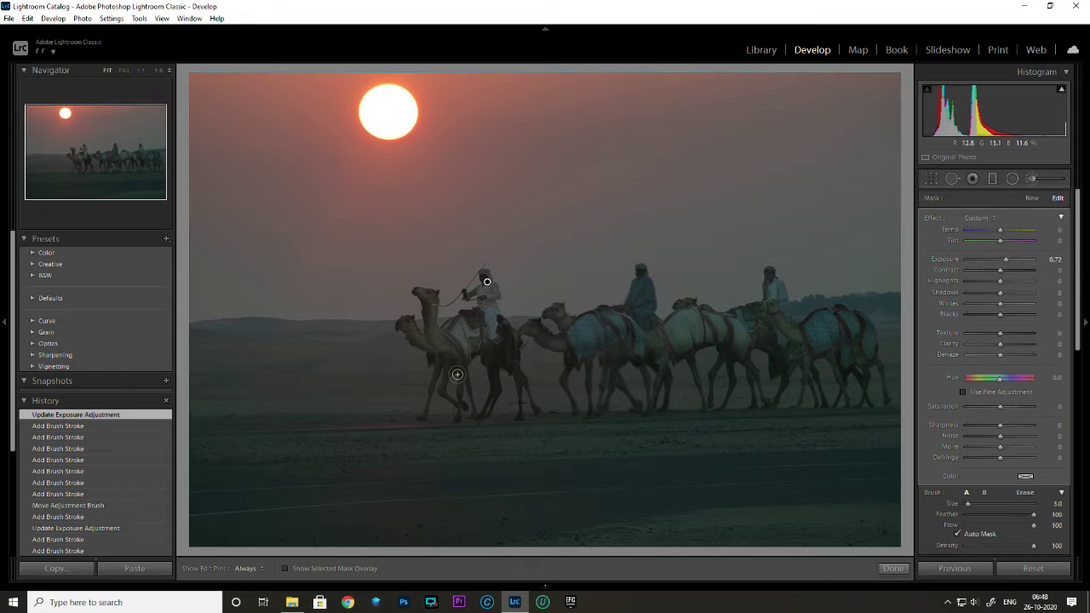
Paint more of the lead camel into the mask and erase stray areas with a smaller brush
key(h)
key(bracketleft)
drag(454, 394, 467, 408)
key(h)
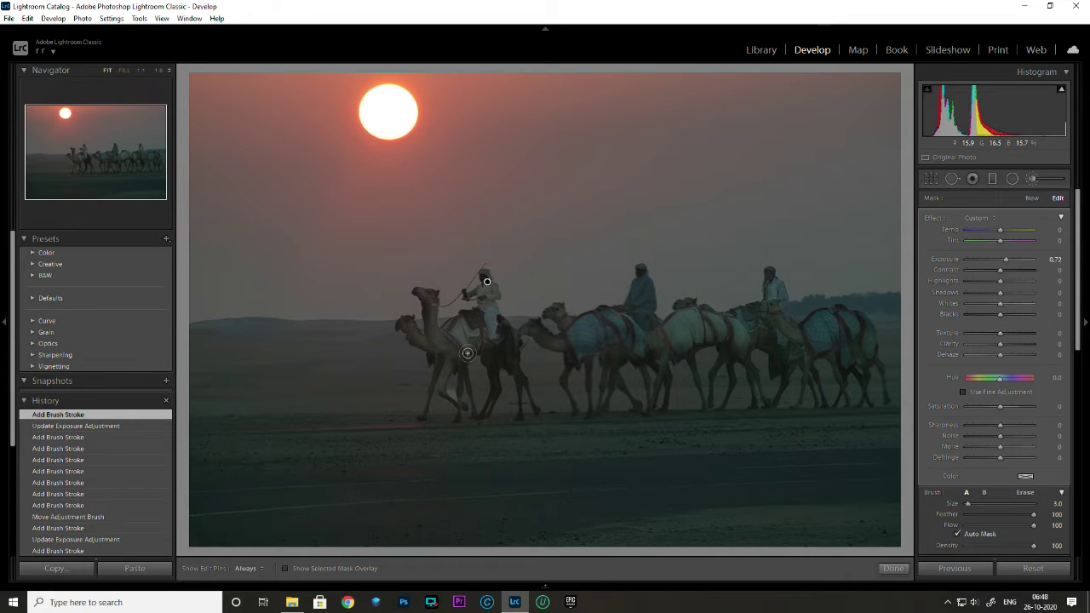
key(alt)
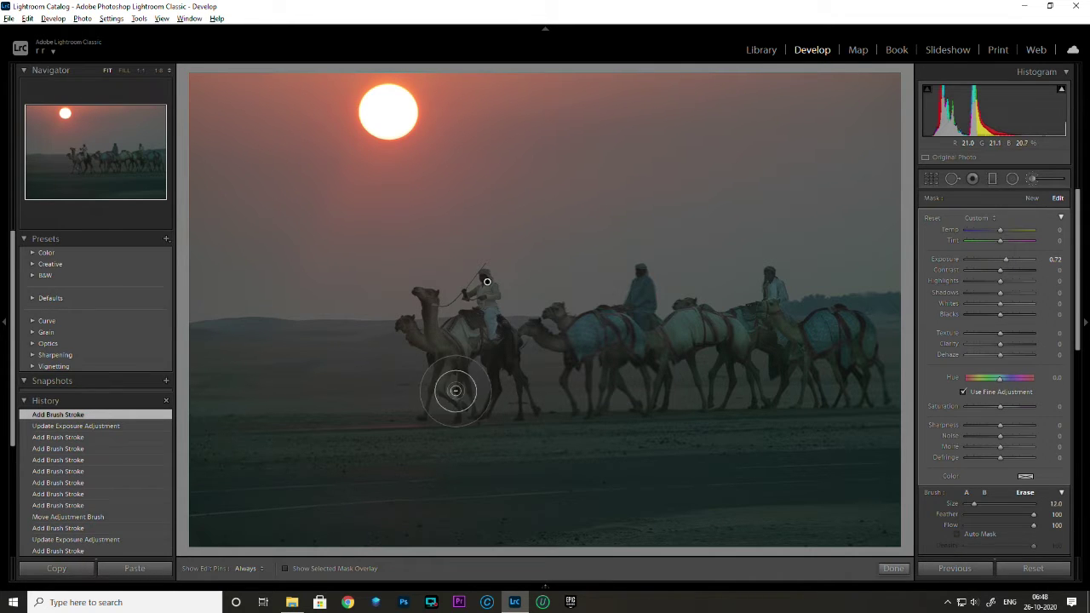
key(bracketleft)
key(bracketleft)
key(bracketleft)
key(h)
key(h)
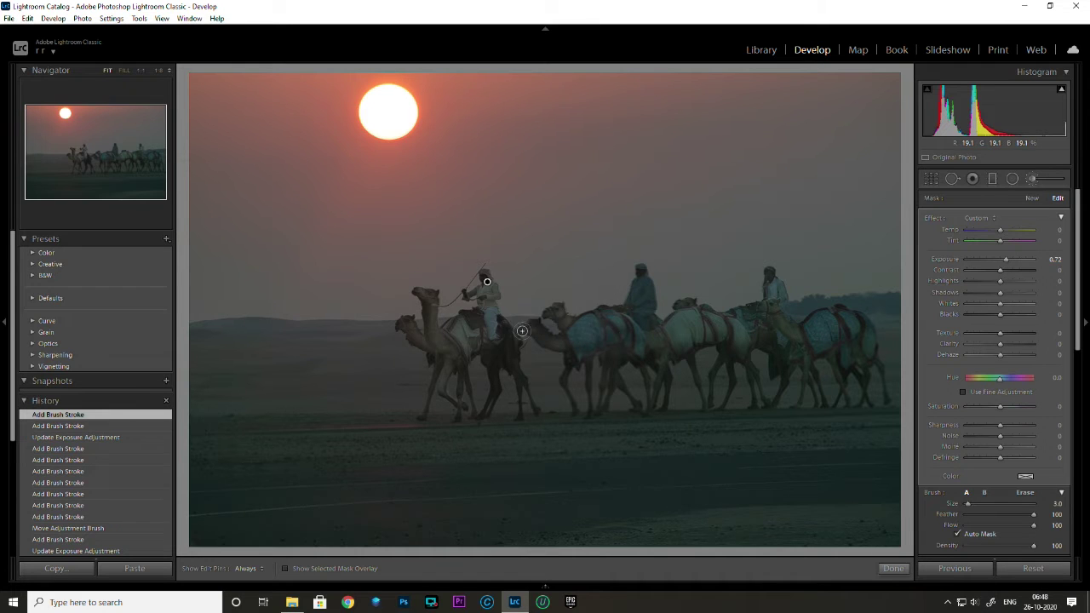
key(h)
Close the Adjustment Brush and compare the camel photo before/after
key(k)
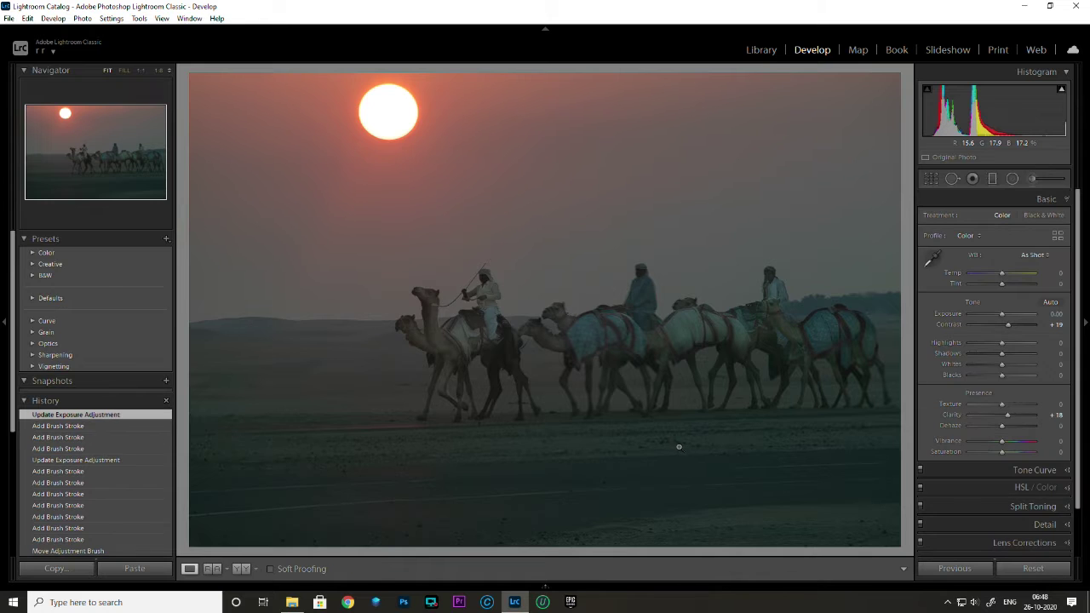
key(y)
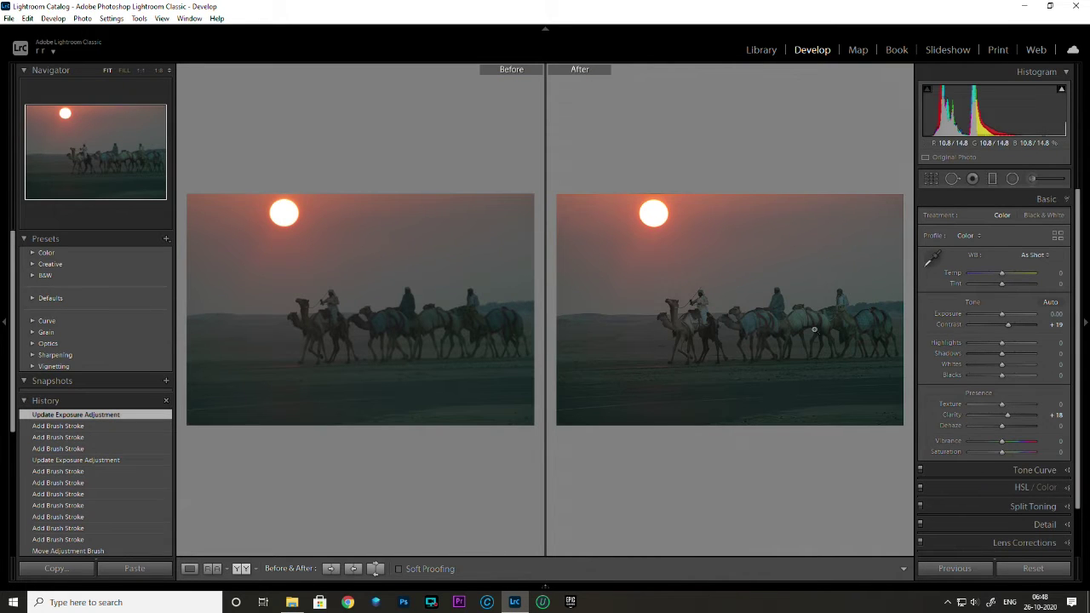
key(y)
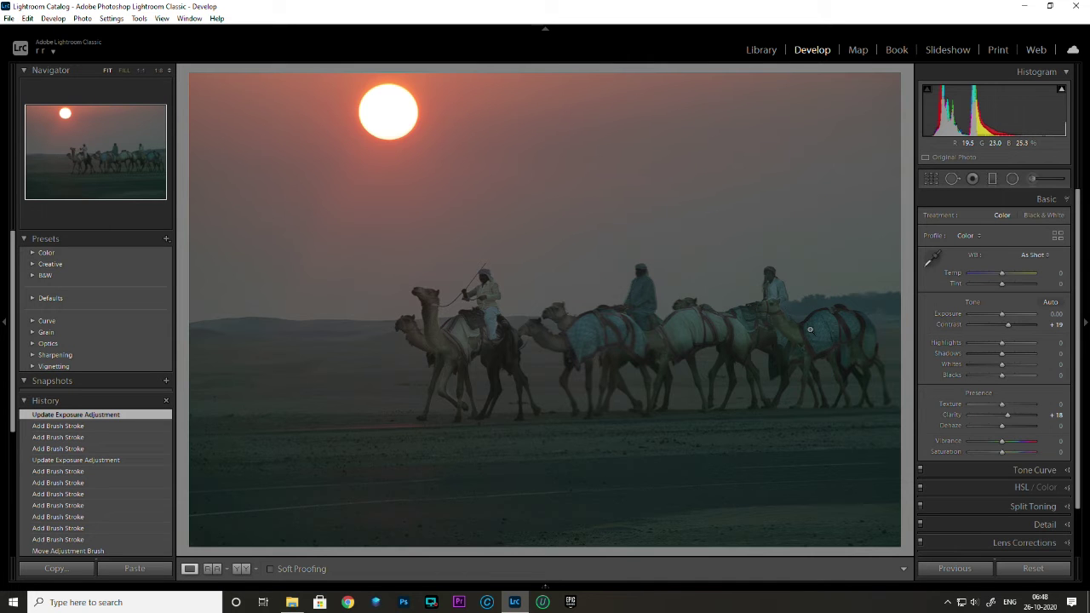
Return to the Library Grid and open the orange juice glass photo in Loupe
click(767, 50)
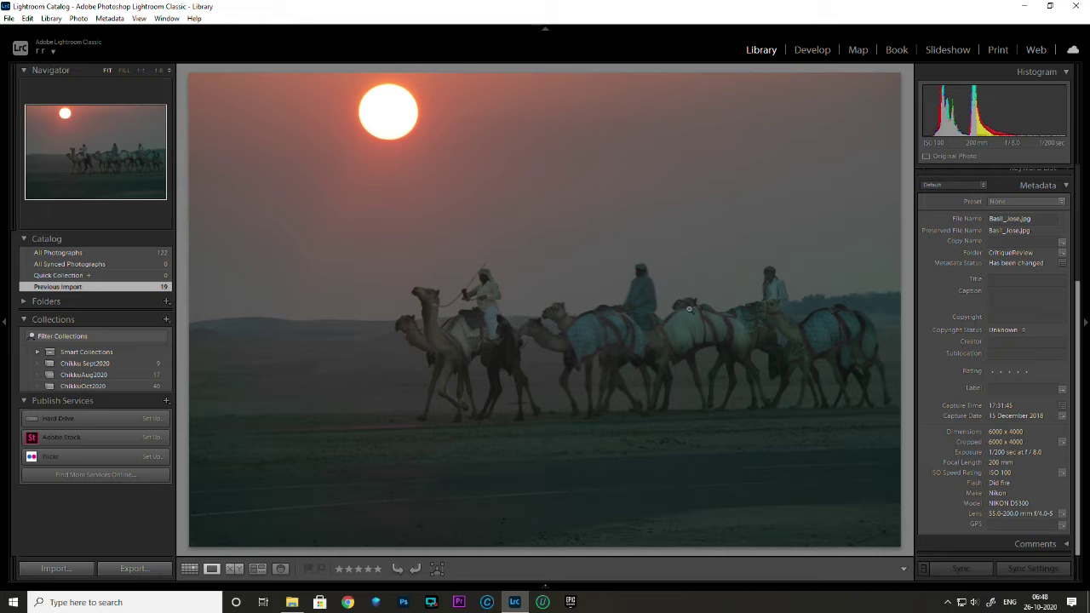
key(g)
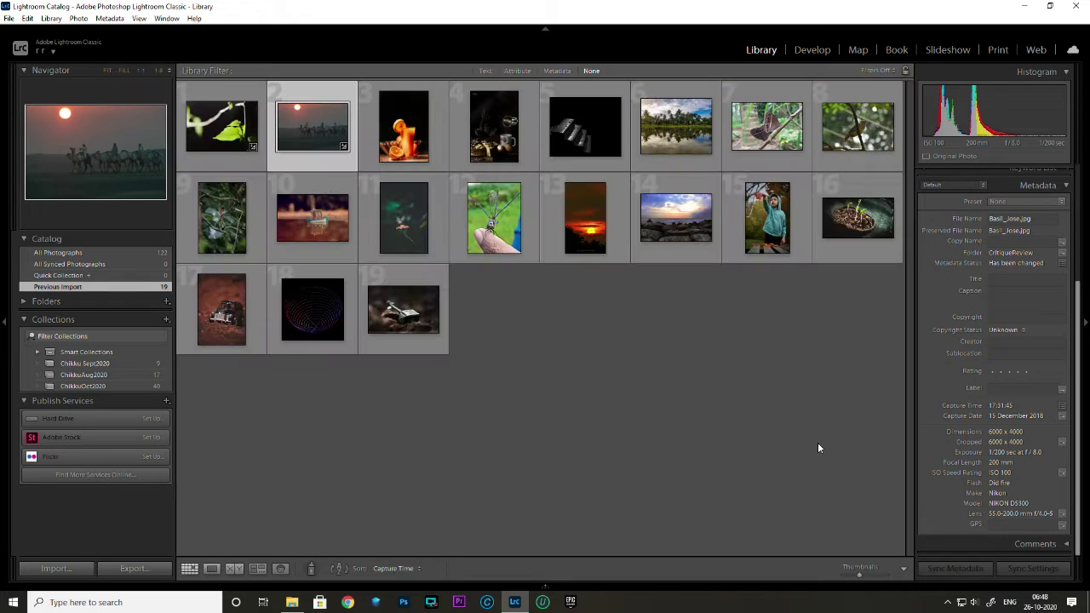
double_click(403, 127)
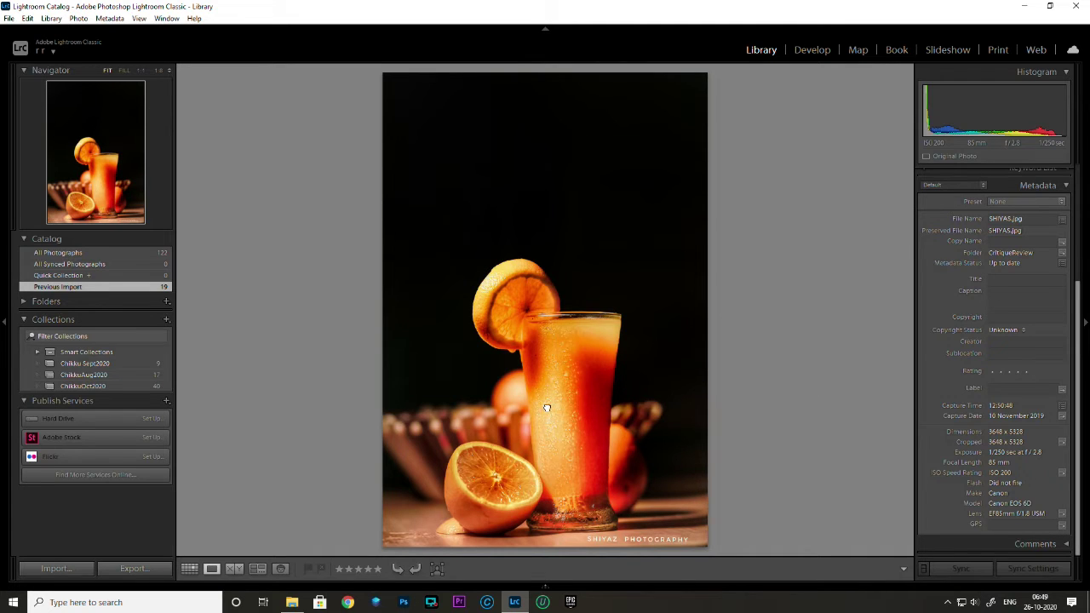
Zoom in and out on the glass and orange slice of SHIYAS.jpg
click(572, 389)
click(572, 388)
click(569, 389)
click(569, 385)
click(501, 290)
click(506, 295)
Try vibrance -40 on the orange juice photo, reset it to zero, and return to Library
click(816, 49)
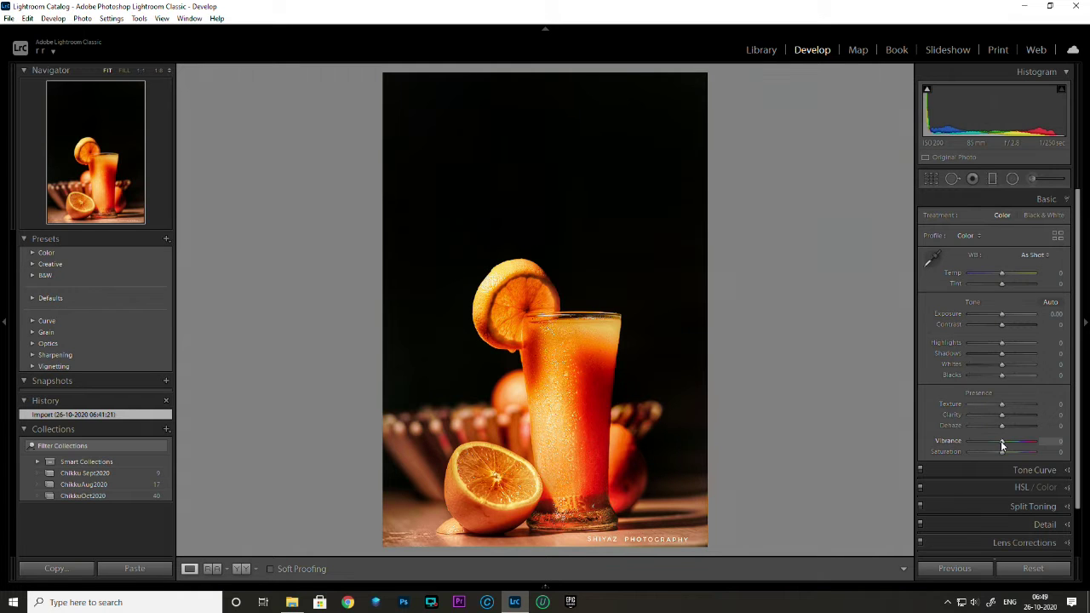
drag(1002, 440, 989, 441)
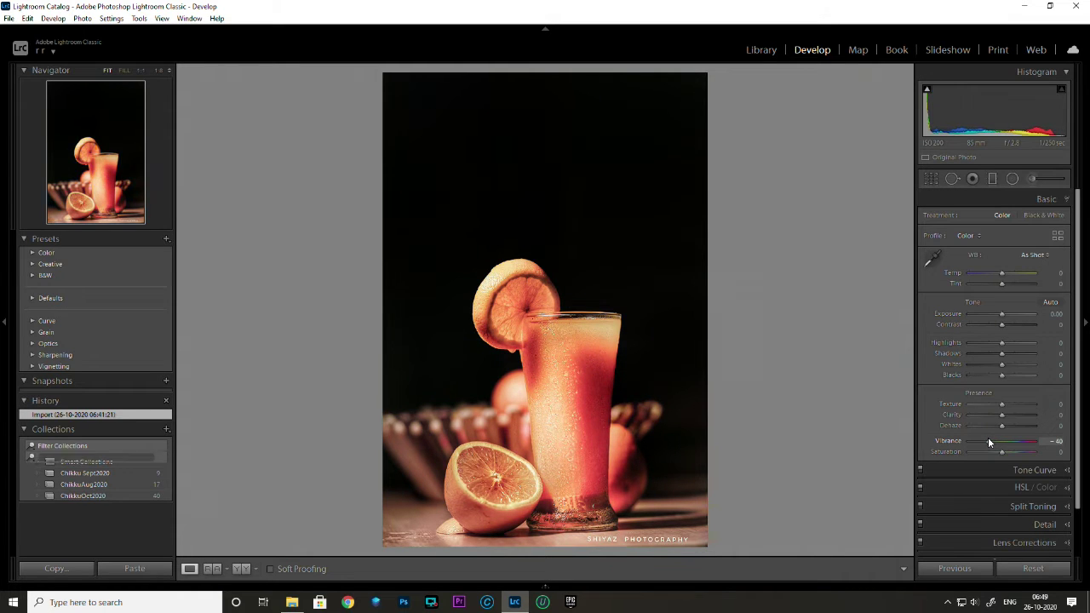
double_click(947, 441)
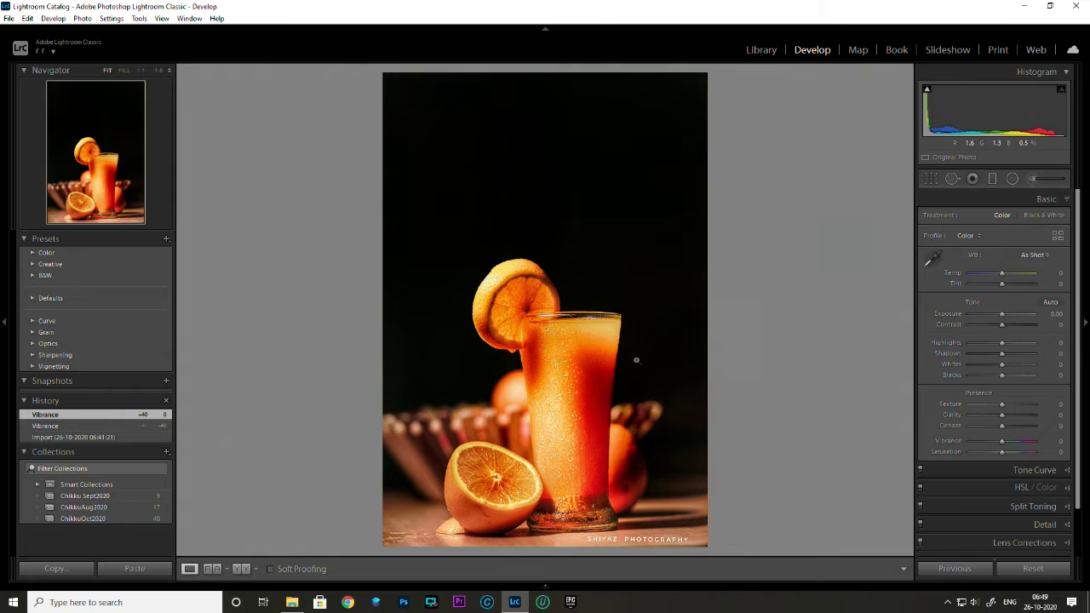
click(763, 50)
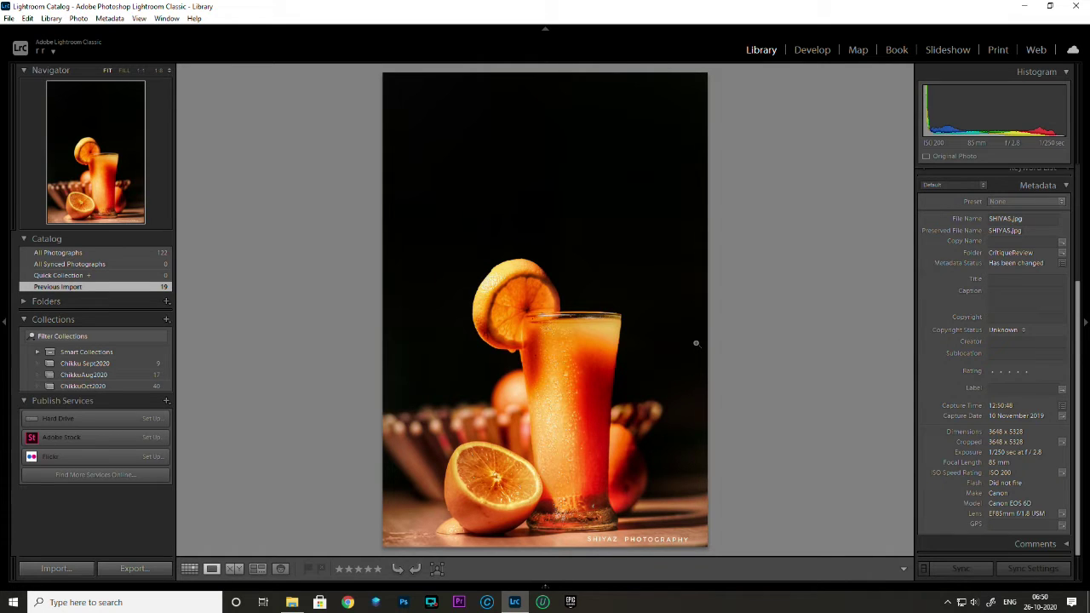
Move to Anandu.jpg, inspect the cake up close, and open it in Develop
key(Right)
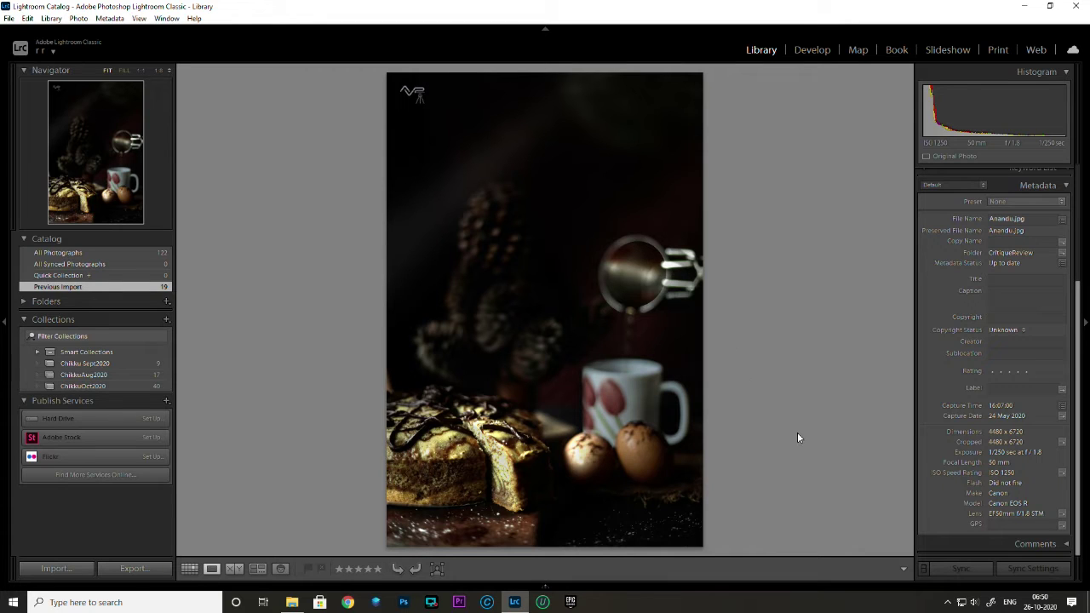
click(495, 456)
click(497, 439)
click(812, 51)
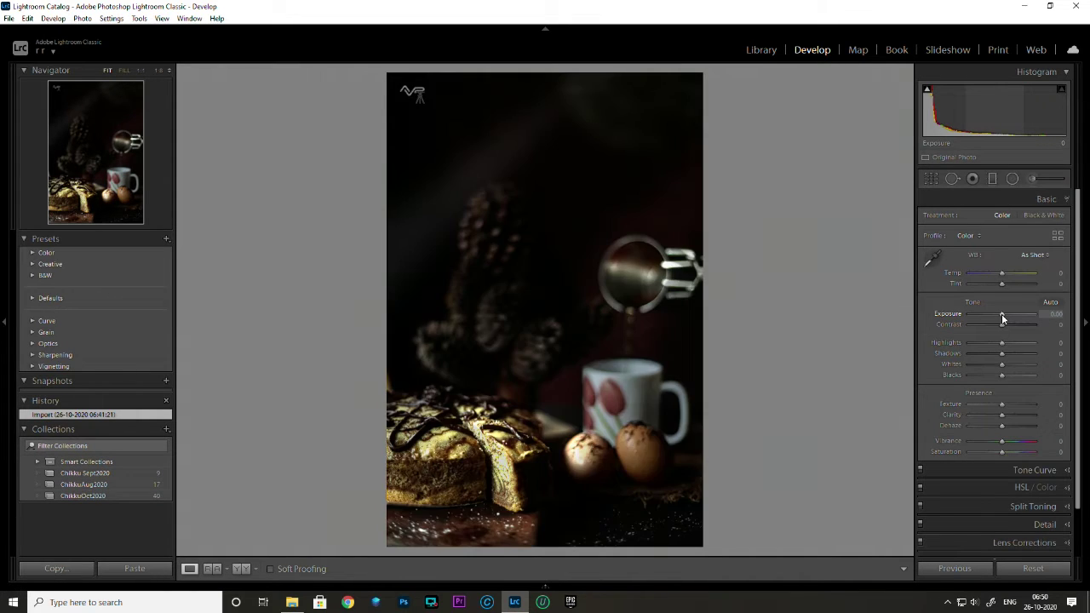
Try a brighter exposure, reset it to 0.00, zoom-check the egg and cake, and compare with the orange photo
drag(1003, 314, 1001, 314)
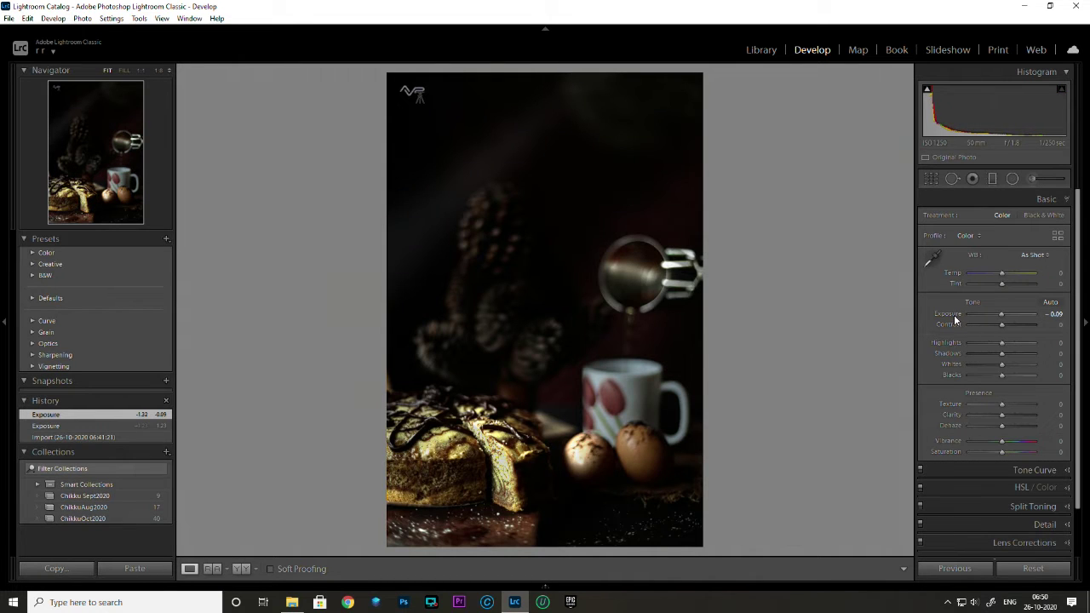
double_click(954, 314)
click(566, 453)
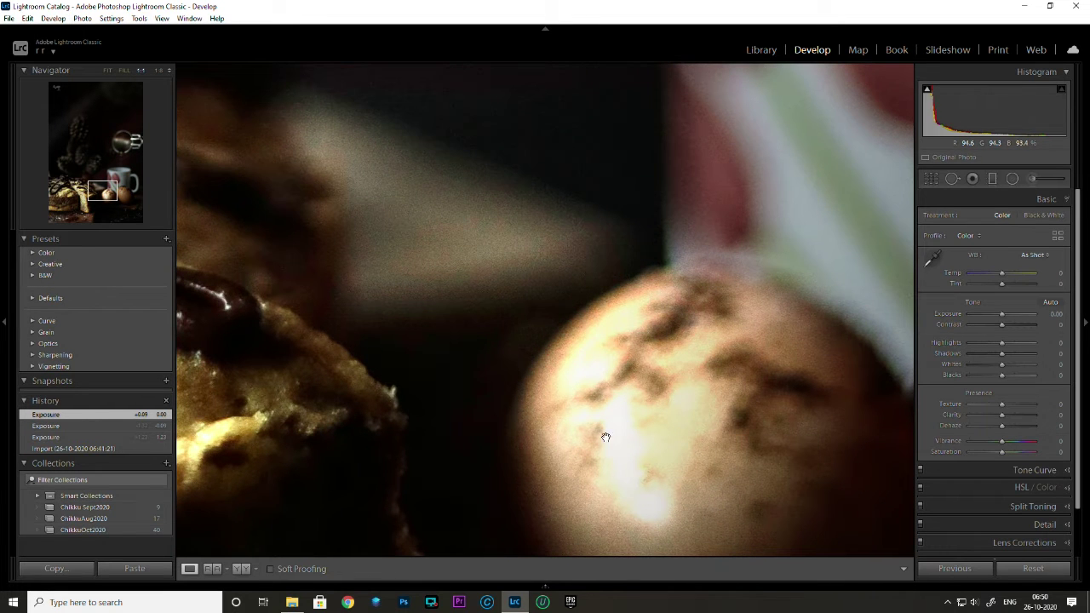
click(611, 426)
click(478, 434)
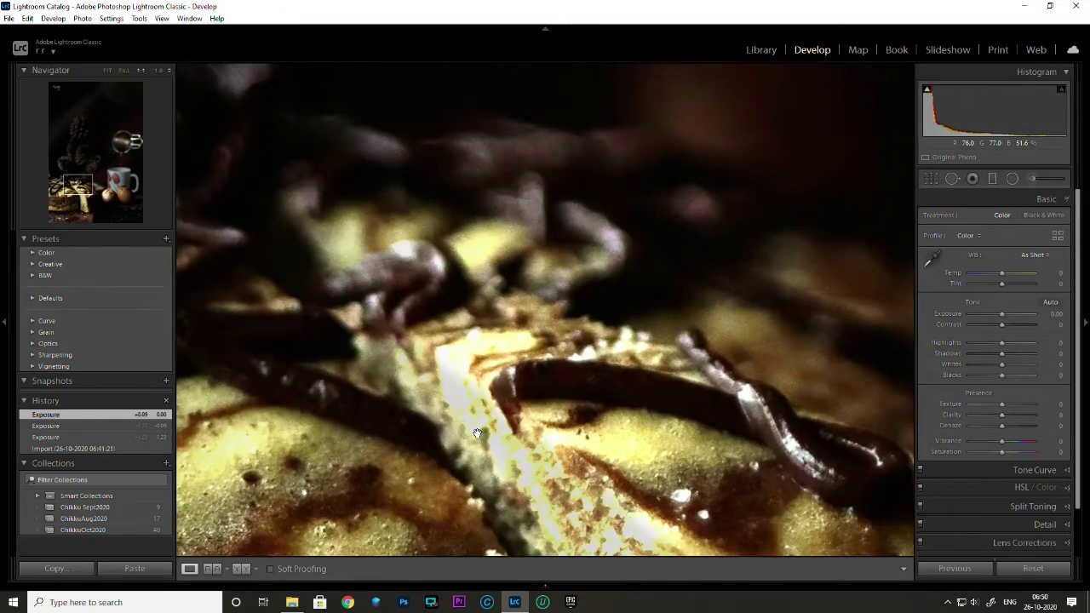
click(512, 462)
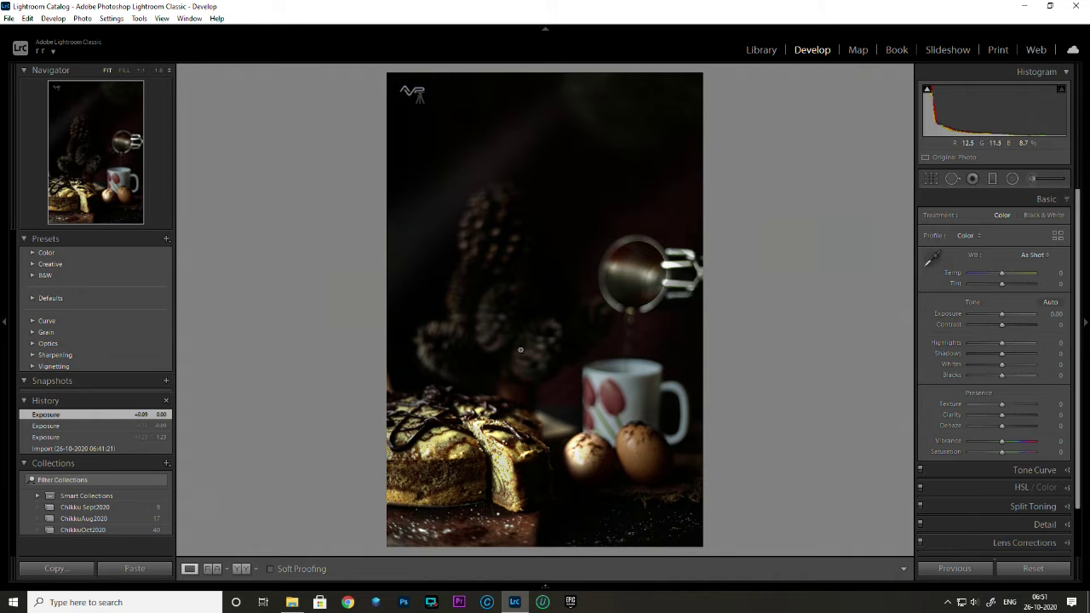
key(Right)
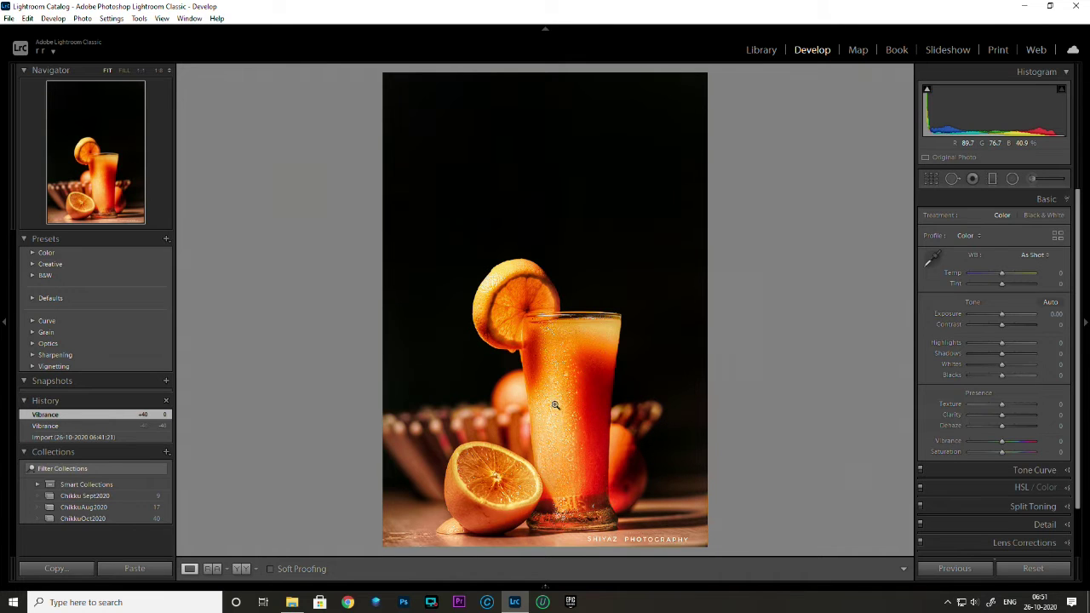
key(Left)
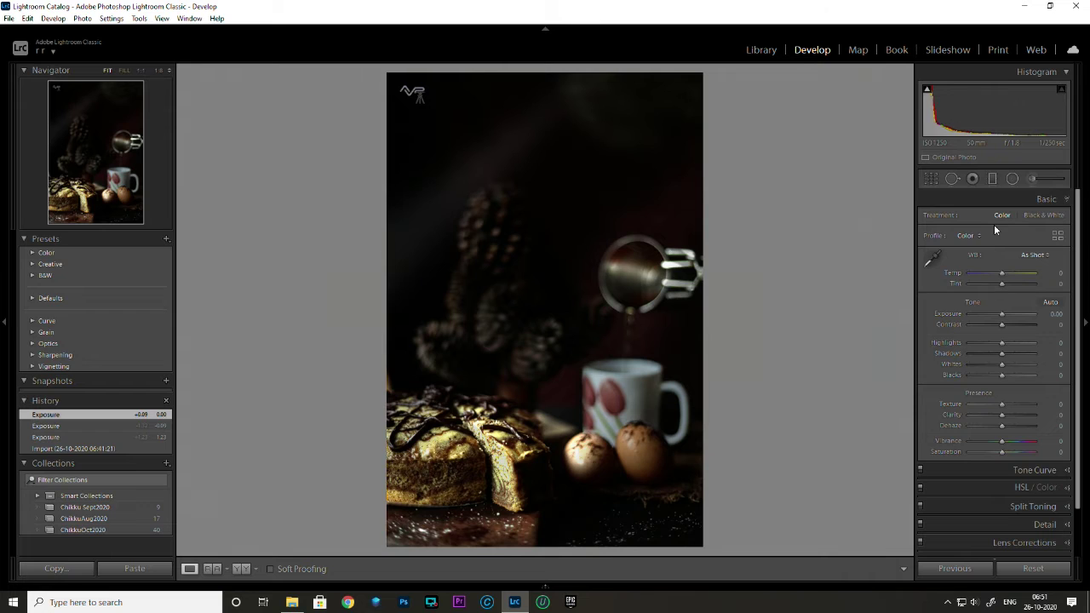
Raise the tone curve's black point to output 32 for faded shadows, checking Before/After
click(1035, 470)
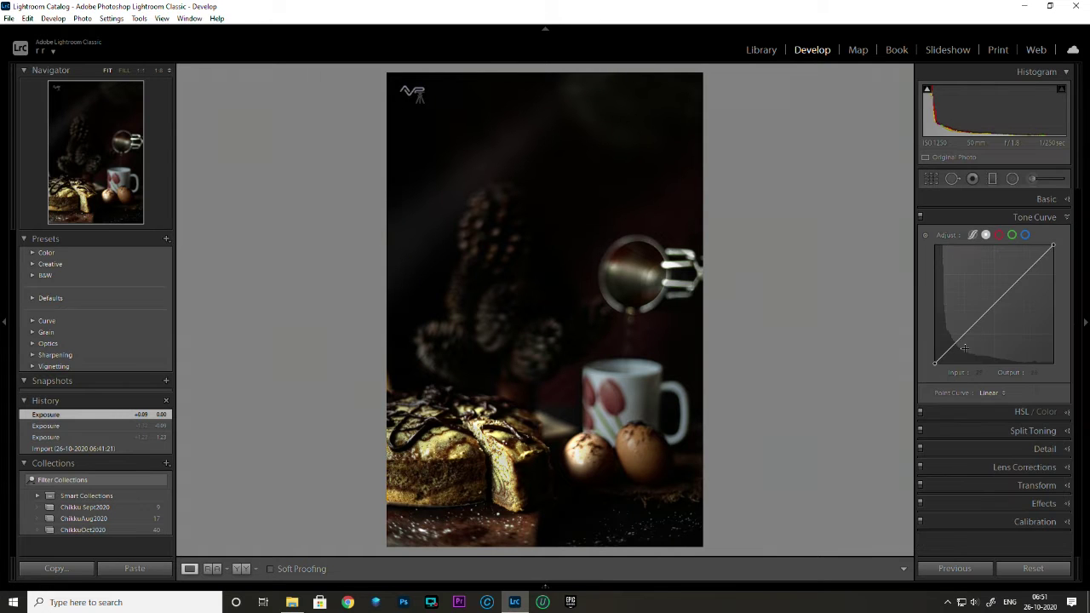
drag(937, 364, 932, 349)
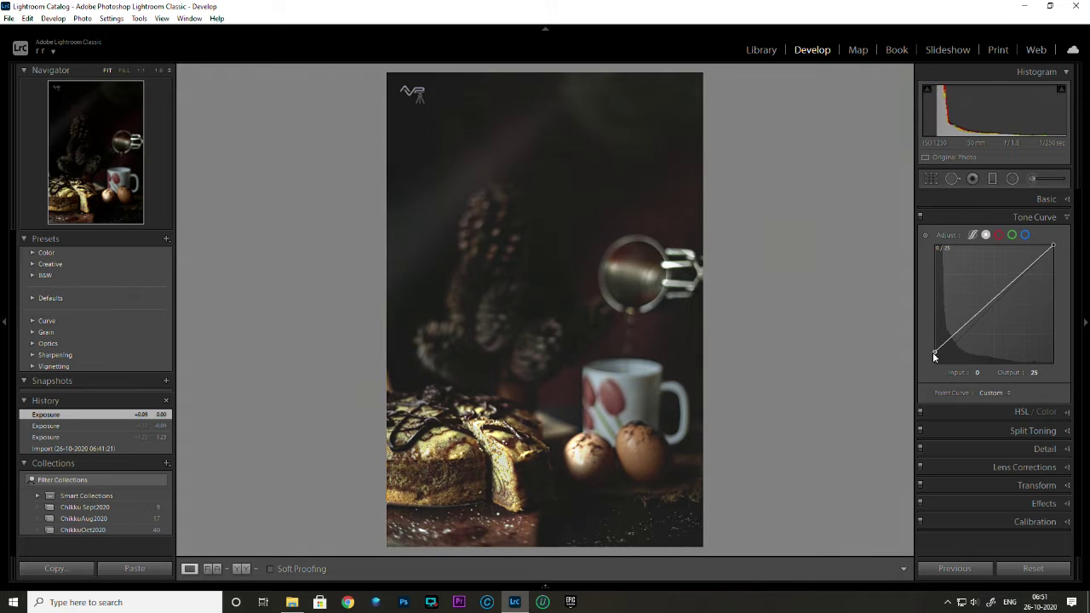
drag(932, 349, 933, 353)
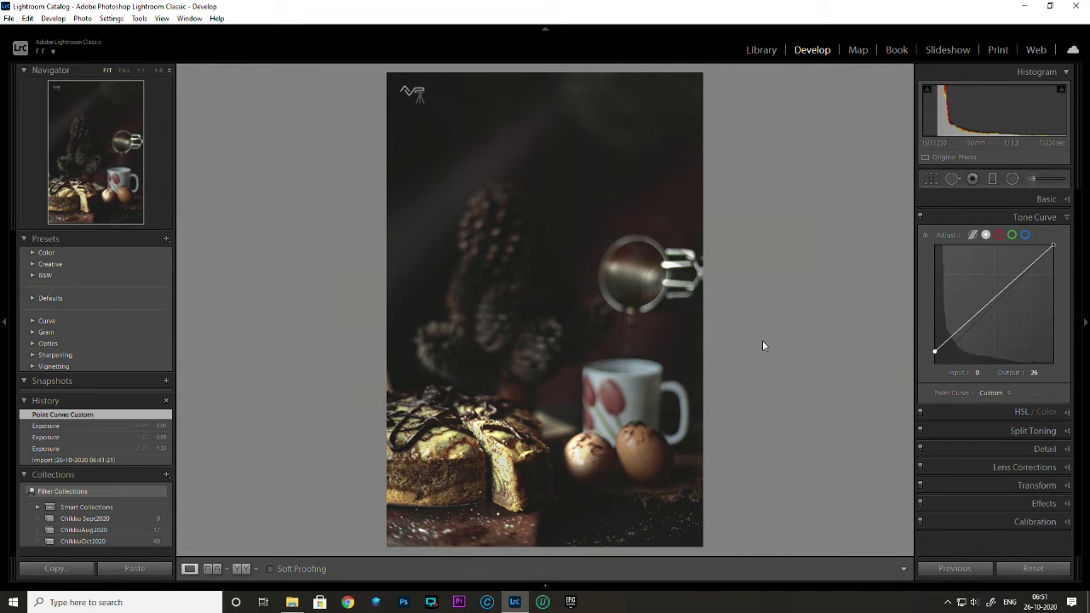
key(y)
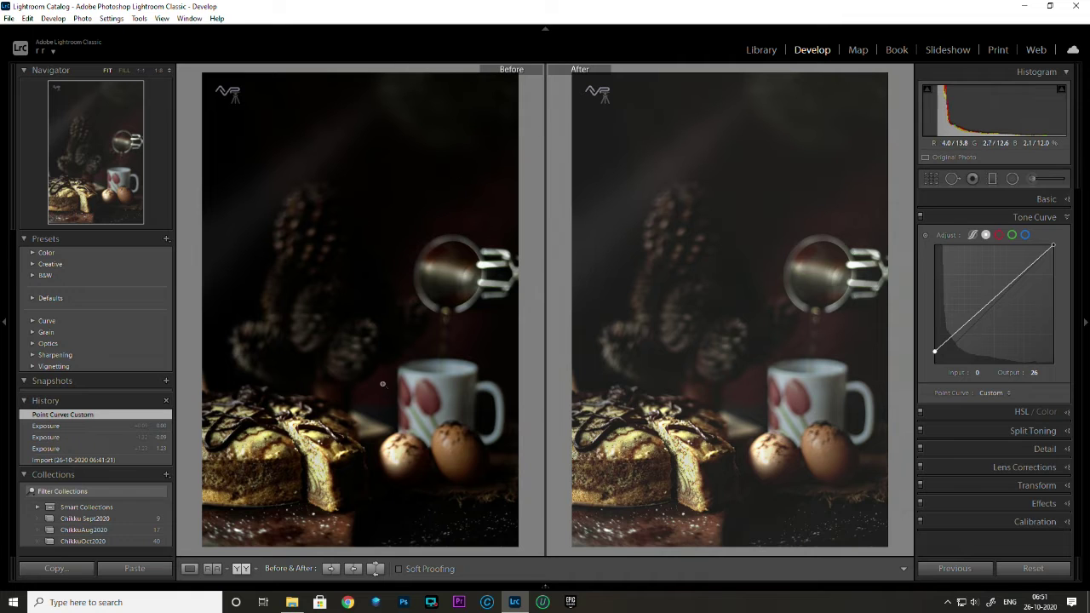
drag(934, 351, 932, 349)
key(y)
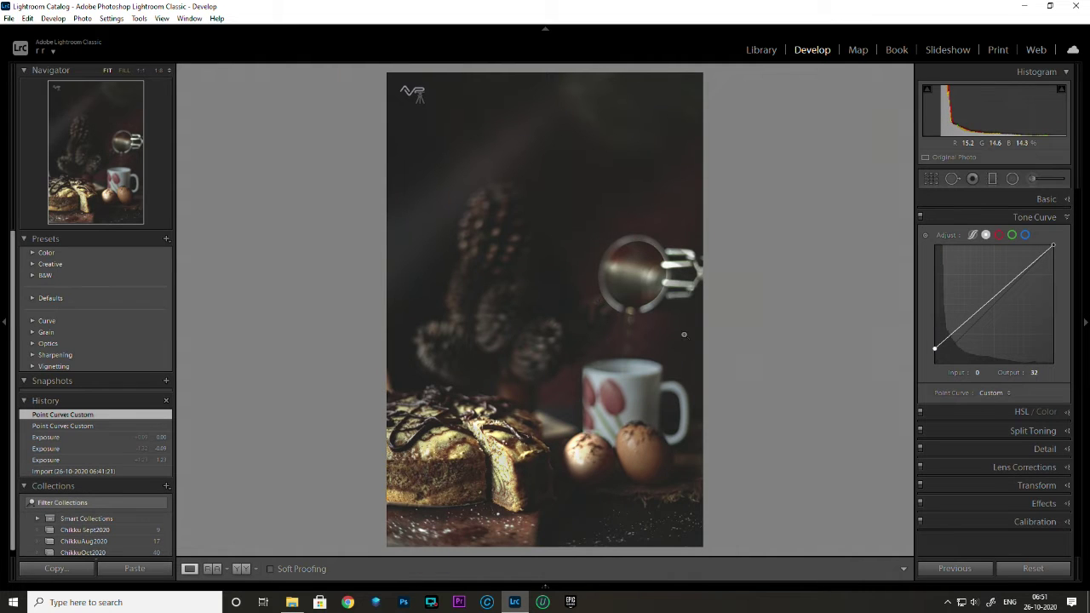
click(761, 50)
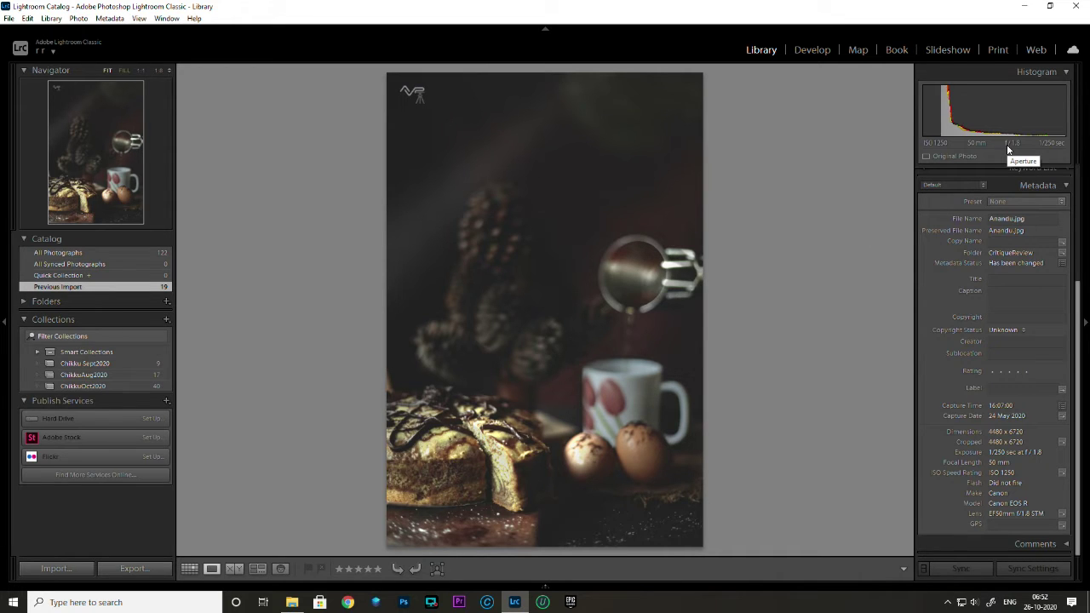
Briefly reopen the cake photo in Develop, then go back to the Library
click(811, 50)
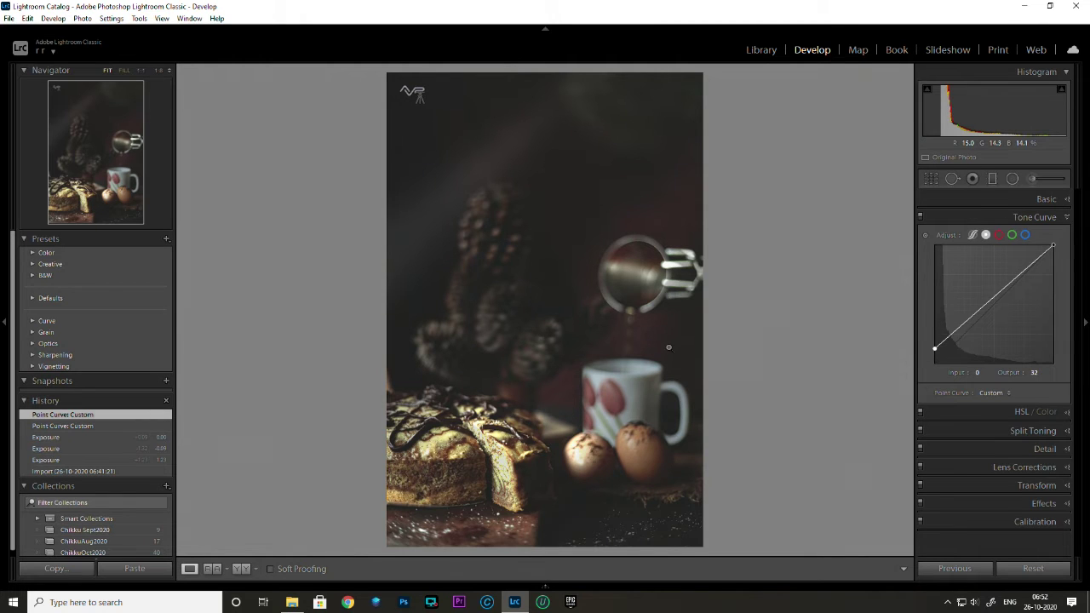
click(760, 51)
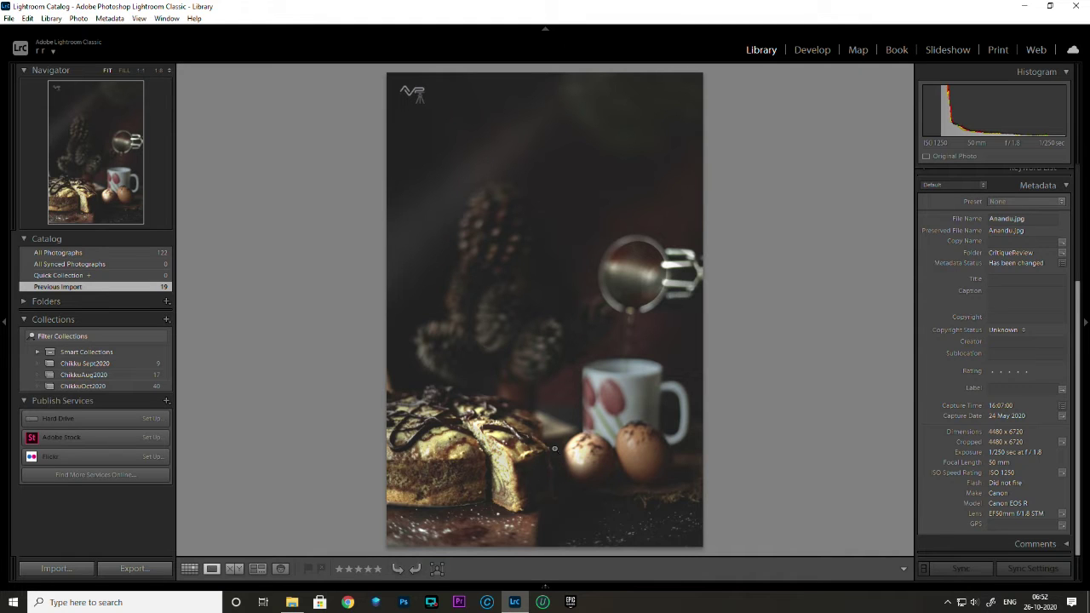
scroll(954, 439, up, 3)
scroll(954, 439, down, 3)
Cycle back to the cake photo, zoom-check it, then open the stairs photo from the grid
key(Right)
key(Right)
key(Right)
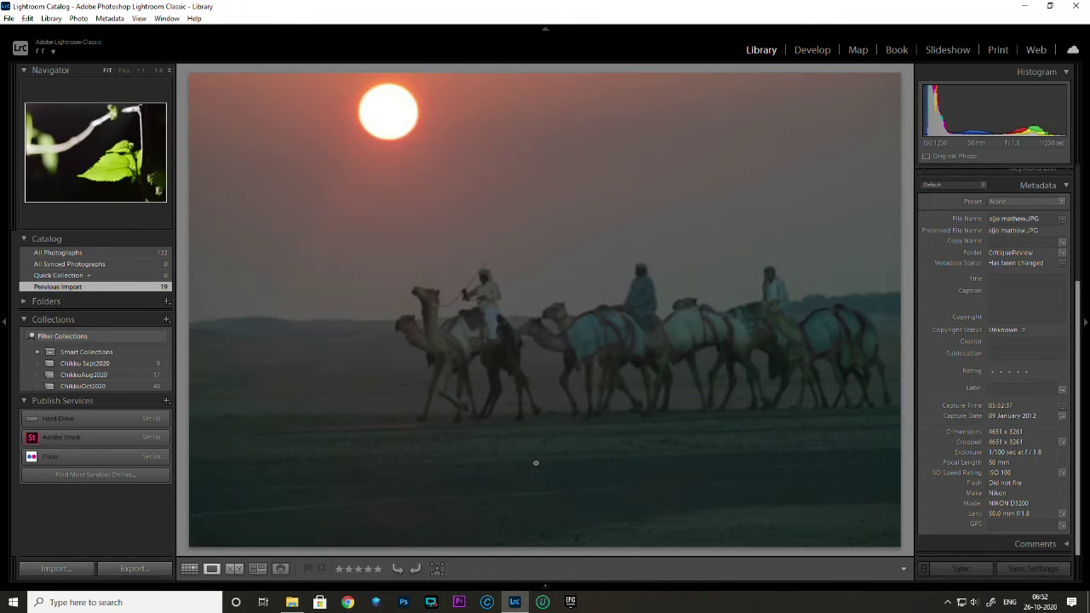
key(Right)
click(536, 435)
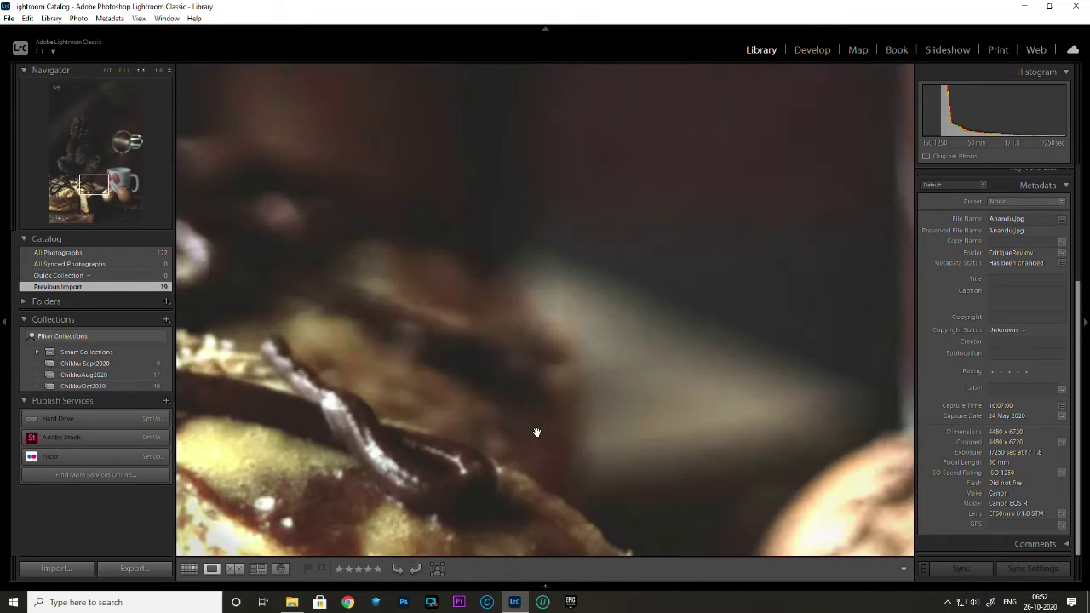
click(507, 441)
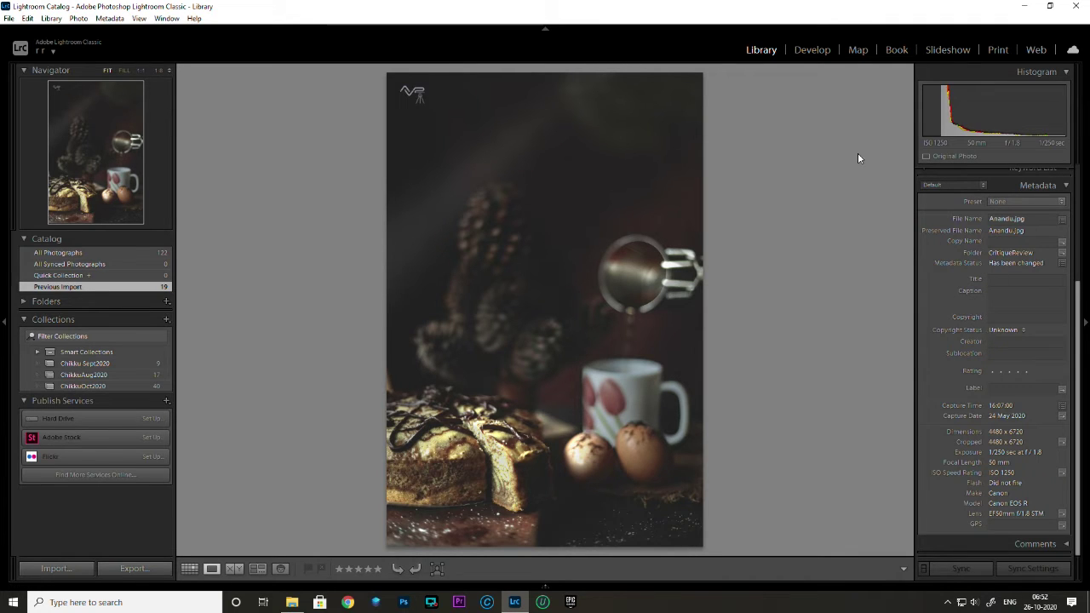
key(g)
double_click(584, 128)
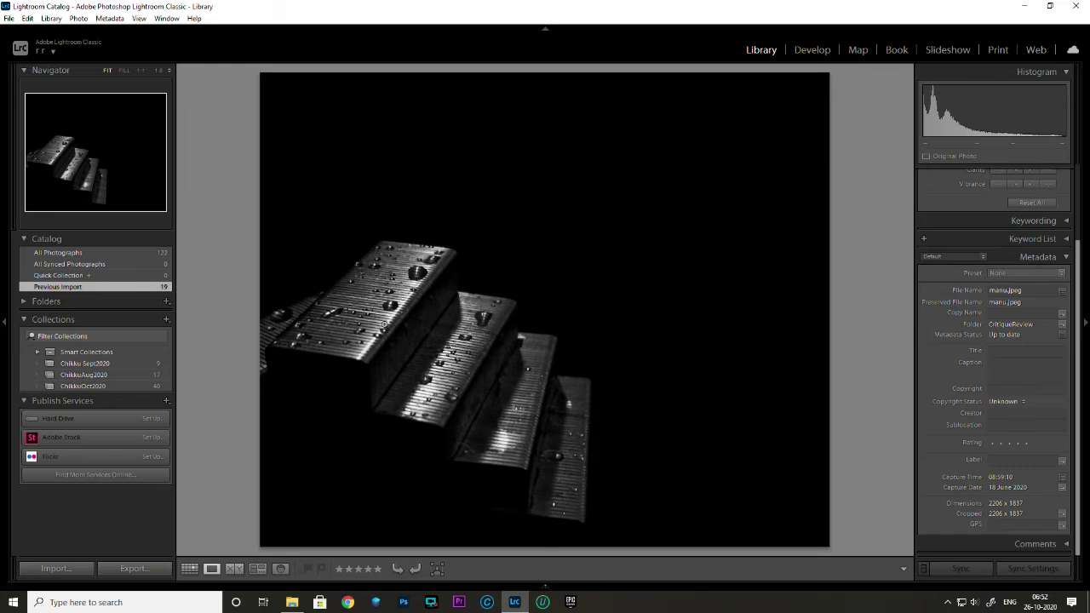
click(389, 354)
click(386, 354)
click(812, 52)
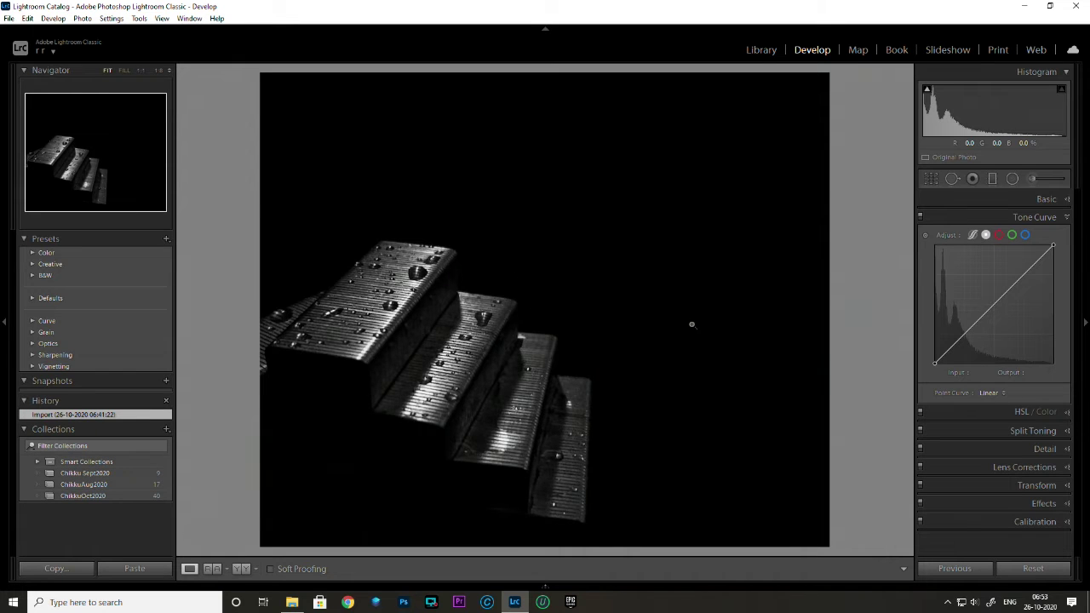
click(1039, 201)
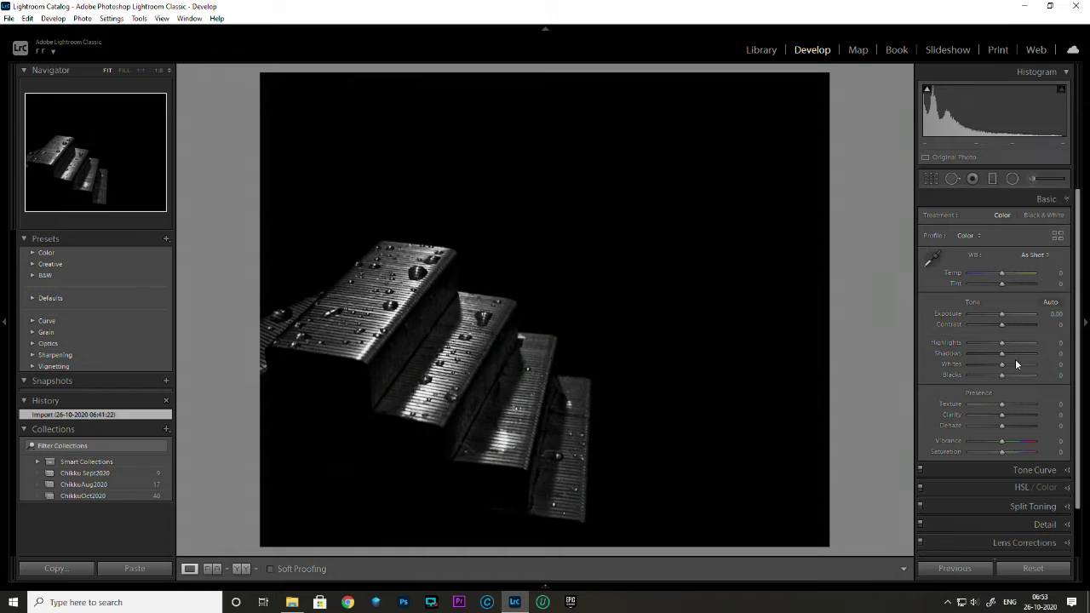
click(762, 51)
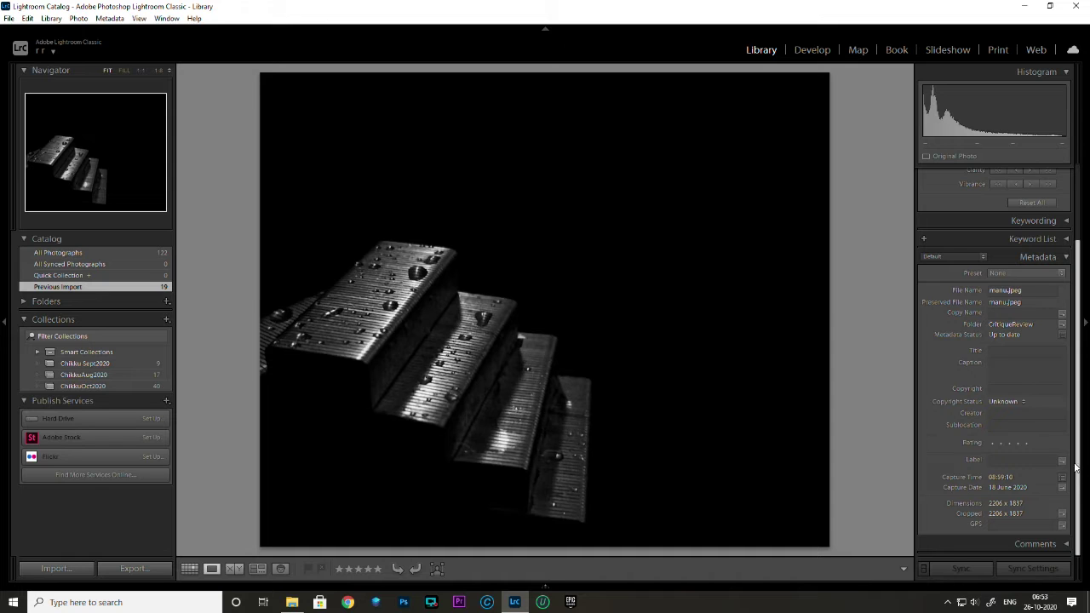
click(804, 50)
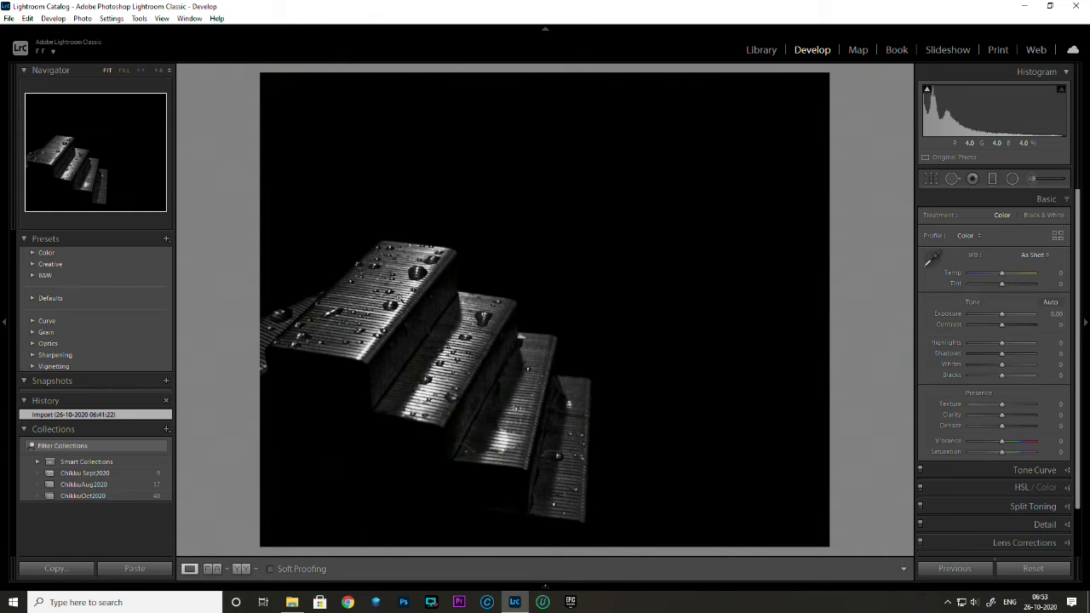
click(399, 299)
click(398, 299)
click(750, 49)
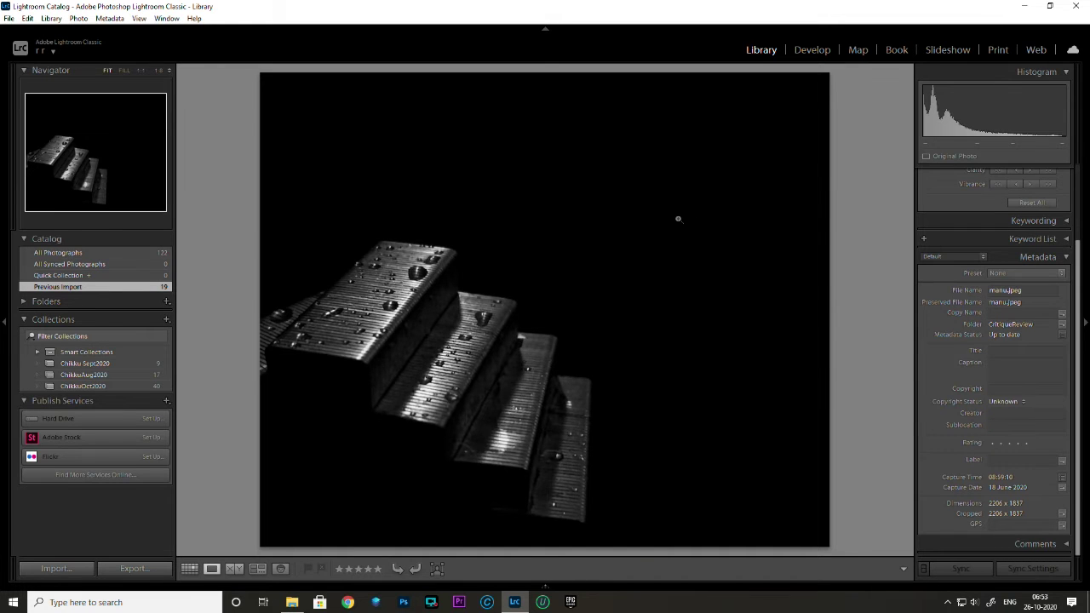
key(Right)
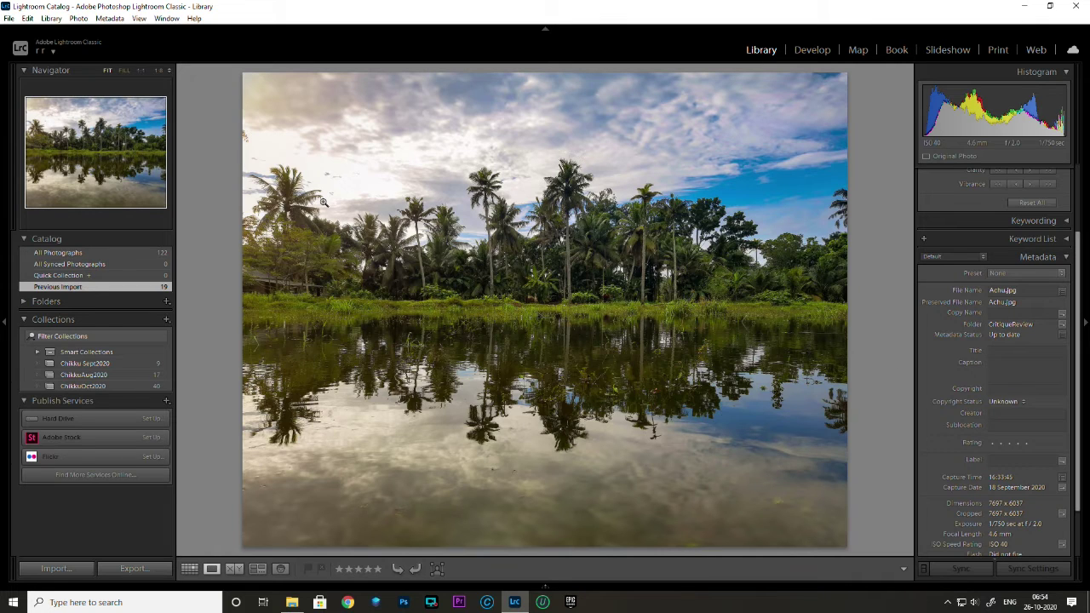
scroll(998, 441, down, 2)
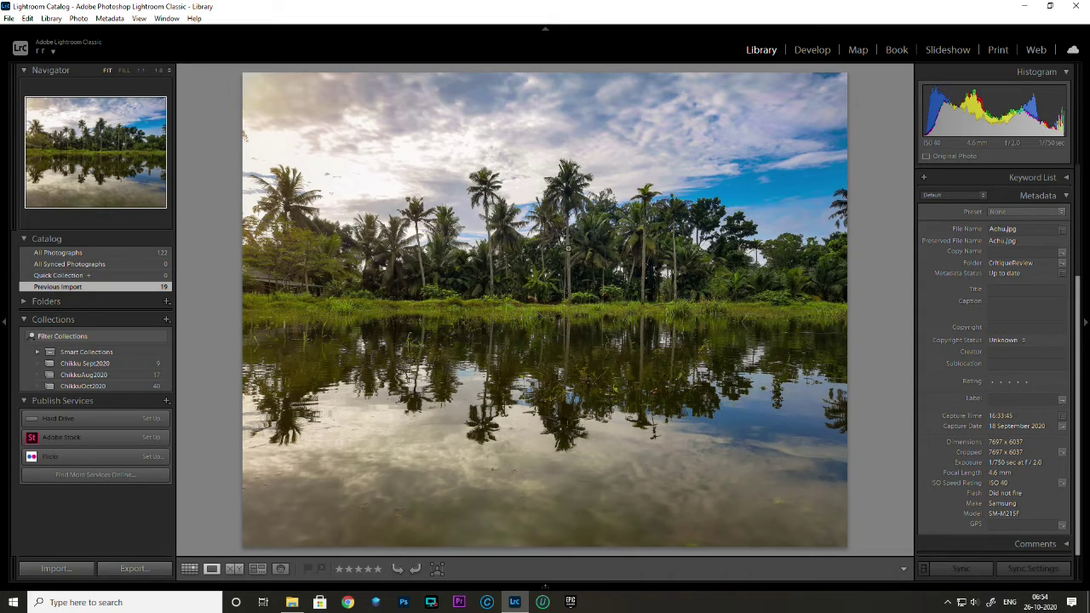
click(570, 252)
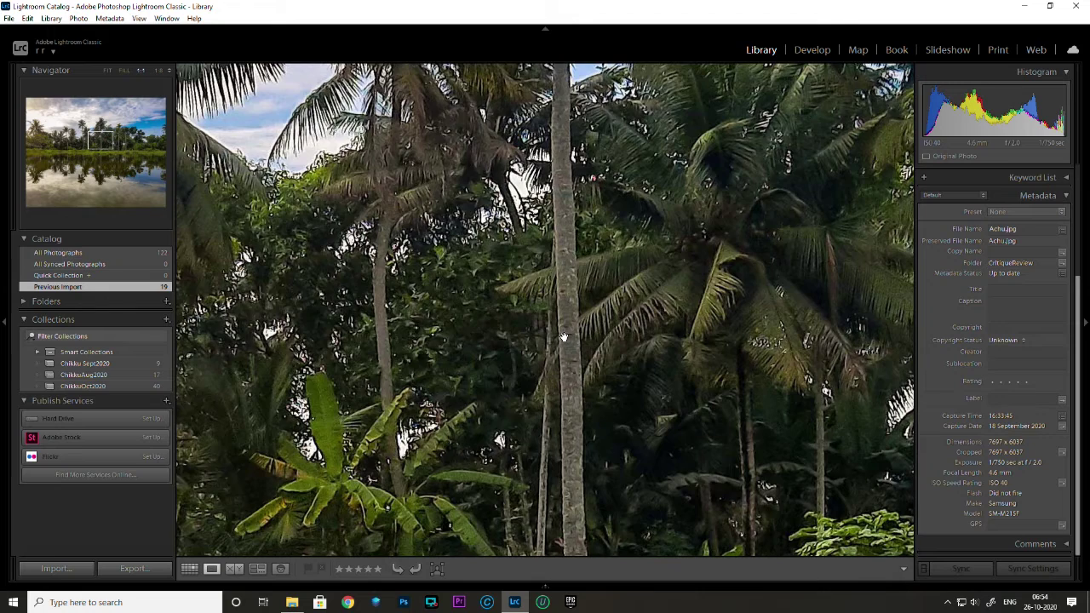
click(564, 337)
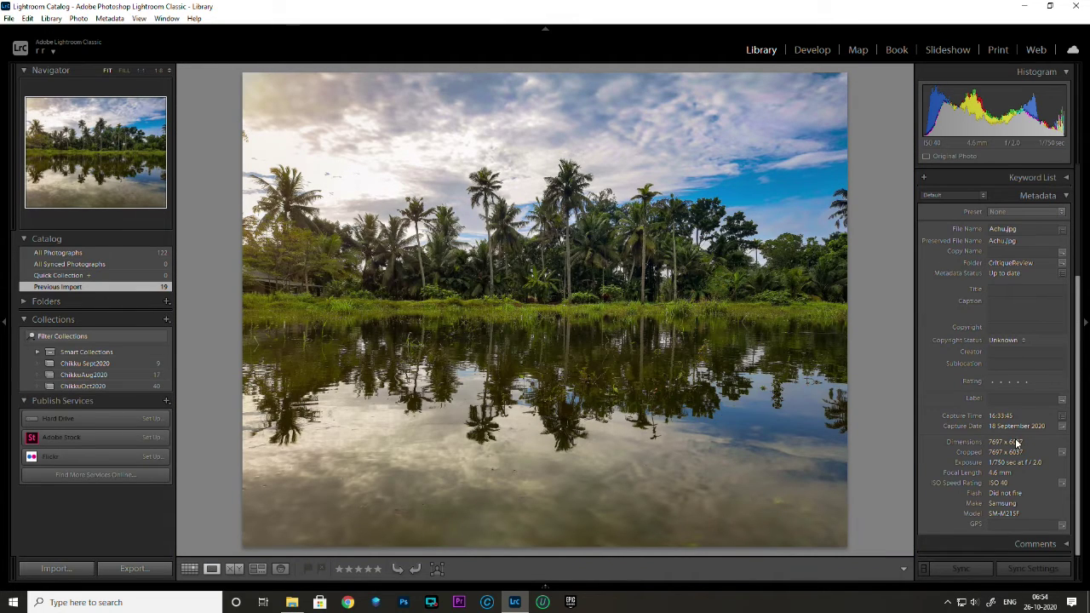
click(812, 49)
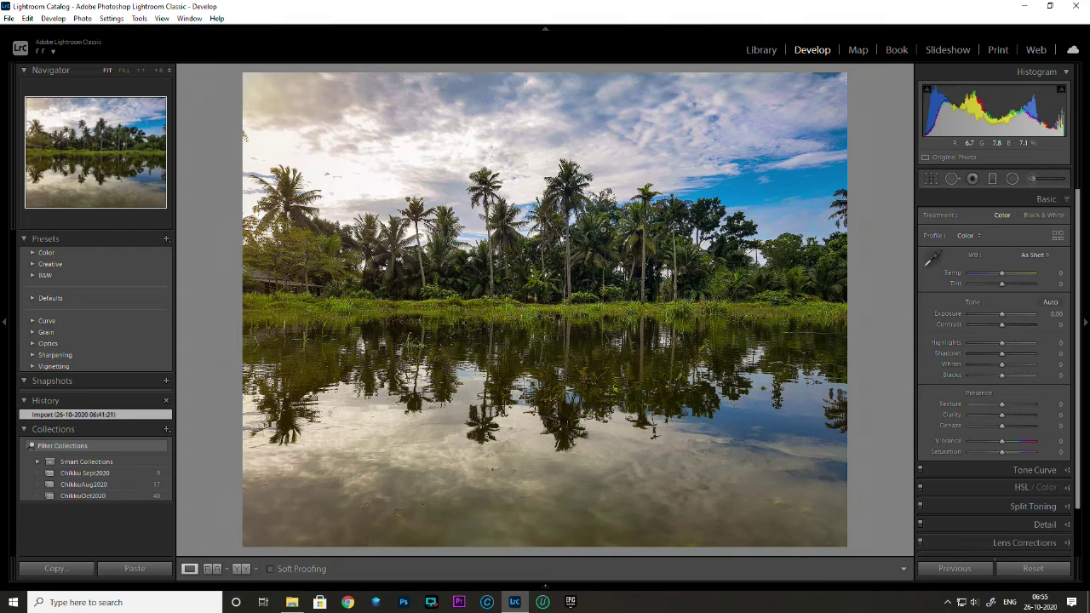
Open the butterfly-on-a-twig photo from the grid in Loupe view
key(g)
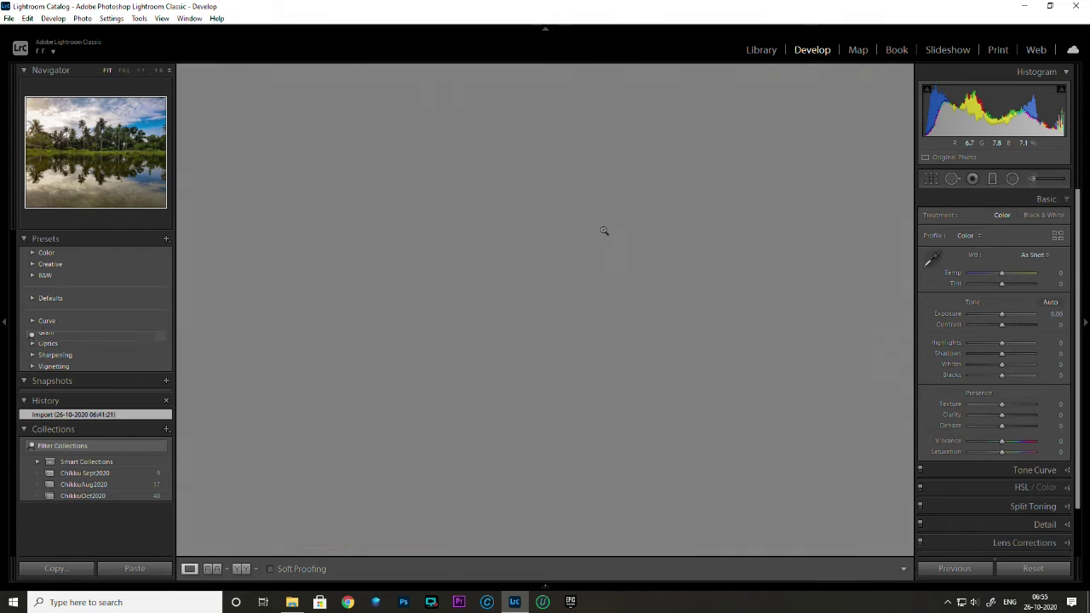
double_click(782, 127)
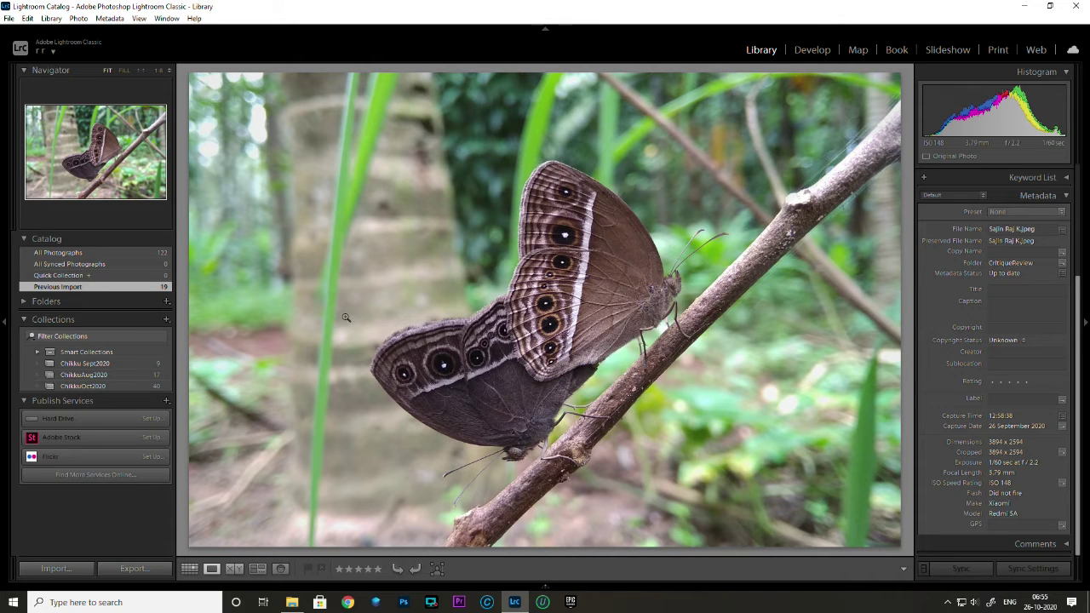
Trial a Black & White treatment on the butterfly photo, revert to Color, and return to Library
click(813, 50)
click(1039, 217)
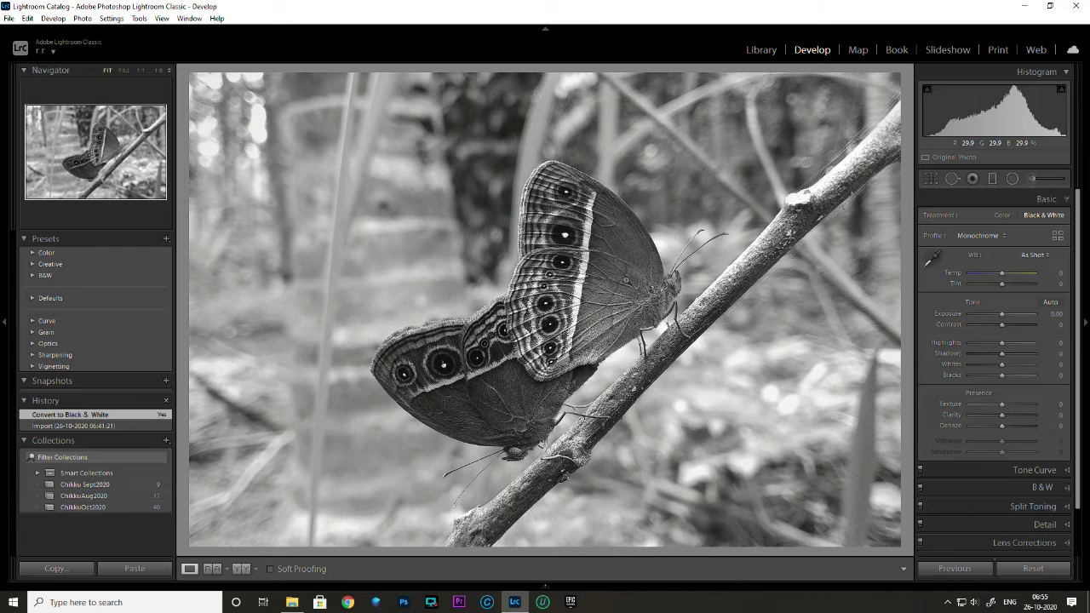
click(1000, 218)
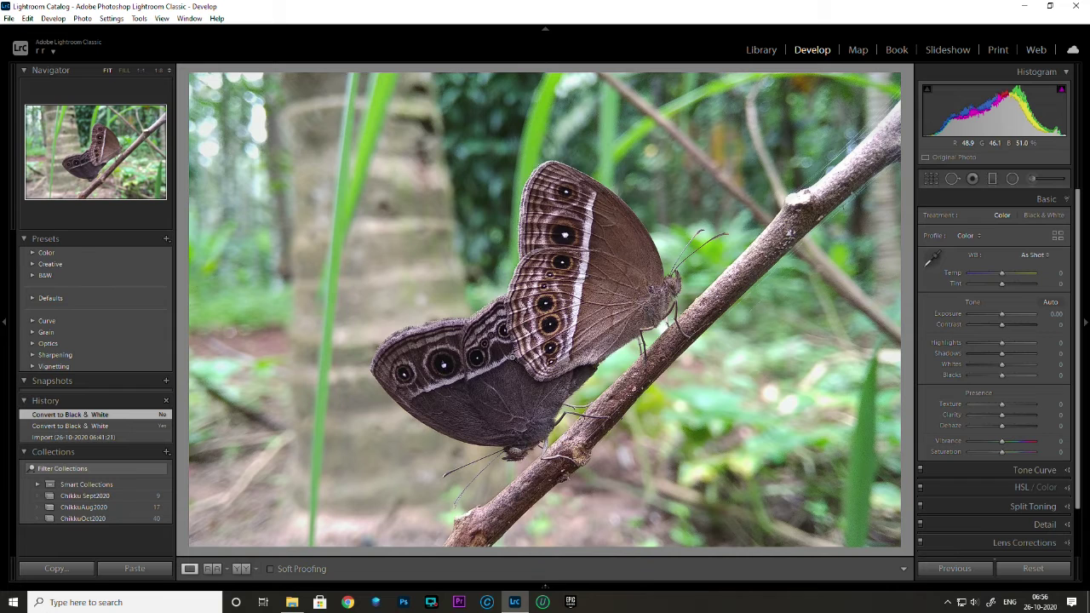
click(762, 49)
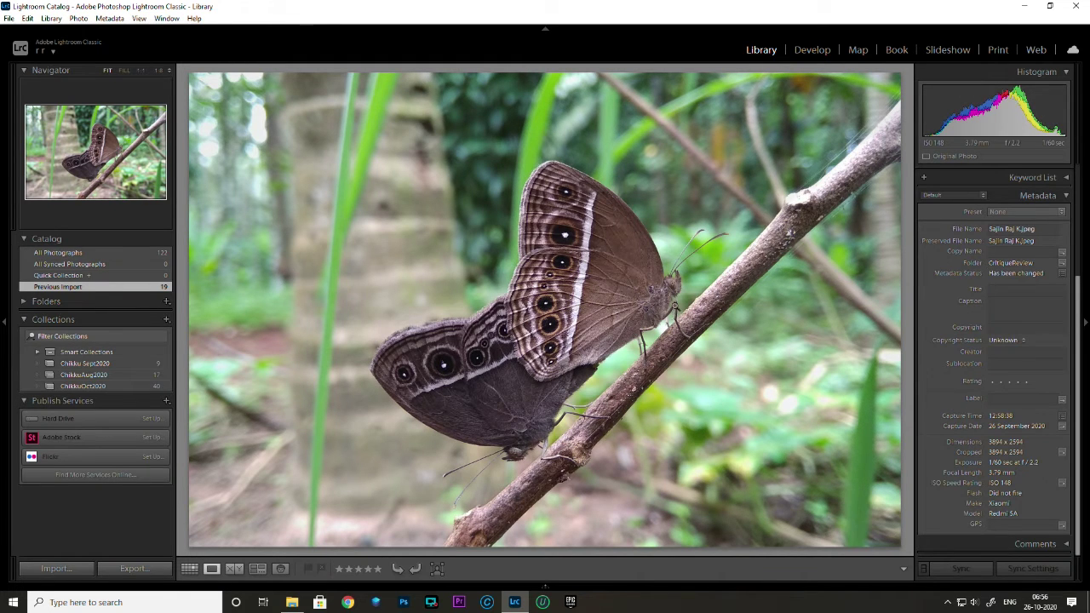
View the dark stairs photo full size, then reopen the butterfly photo
key(g)
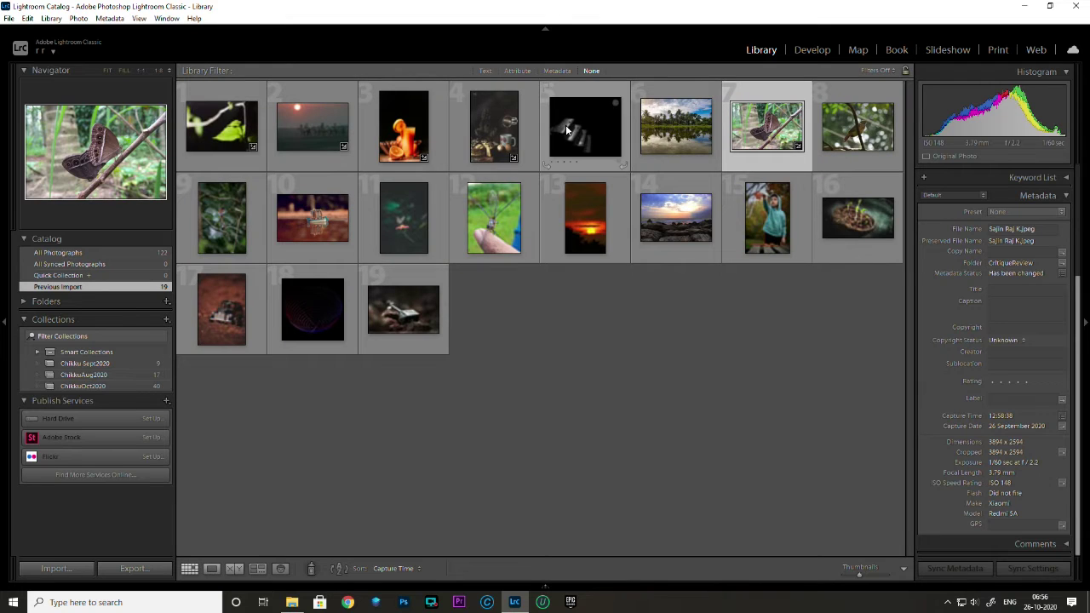
double_click(566, 124)
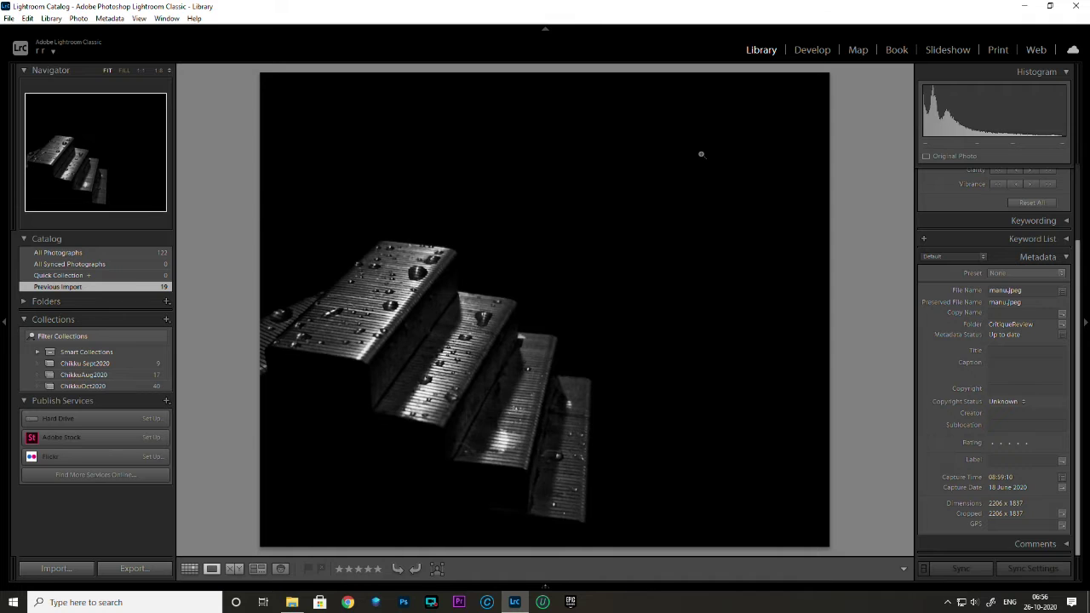
key(g)
double_click(782, 129)
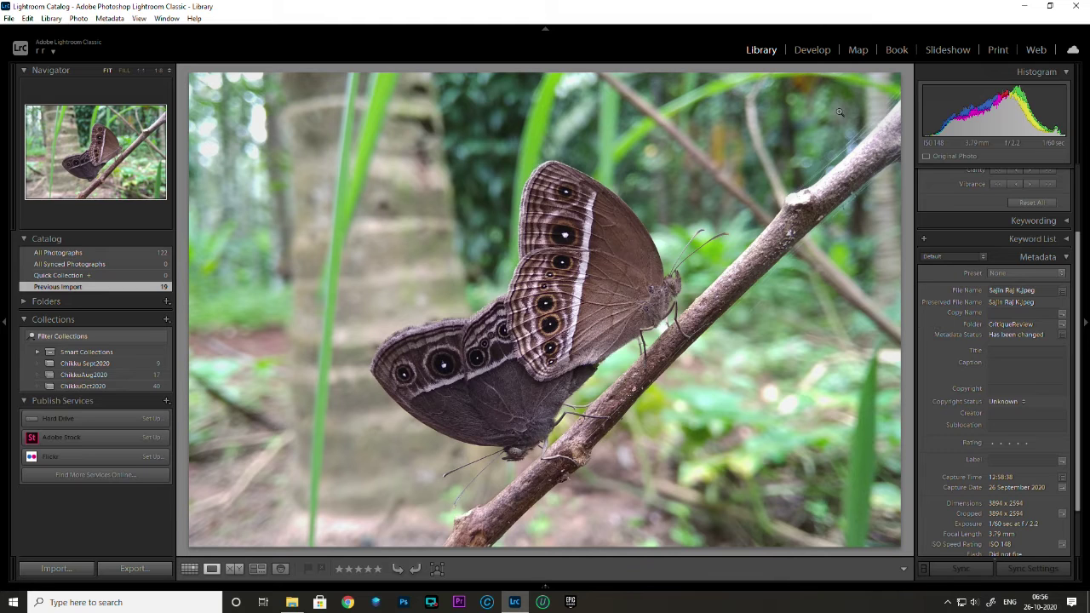
Check the bird photo's file name and camera metadata, then zoom to 1:1 and back to Fit
click(815, 50)
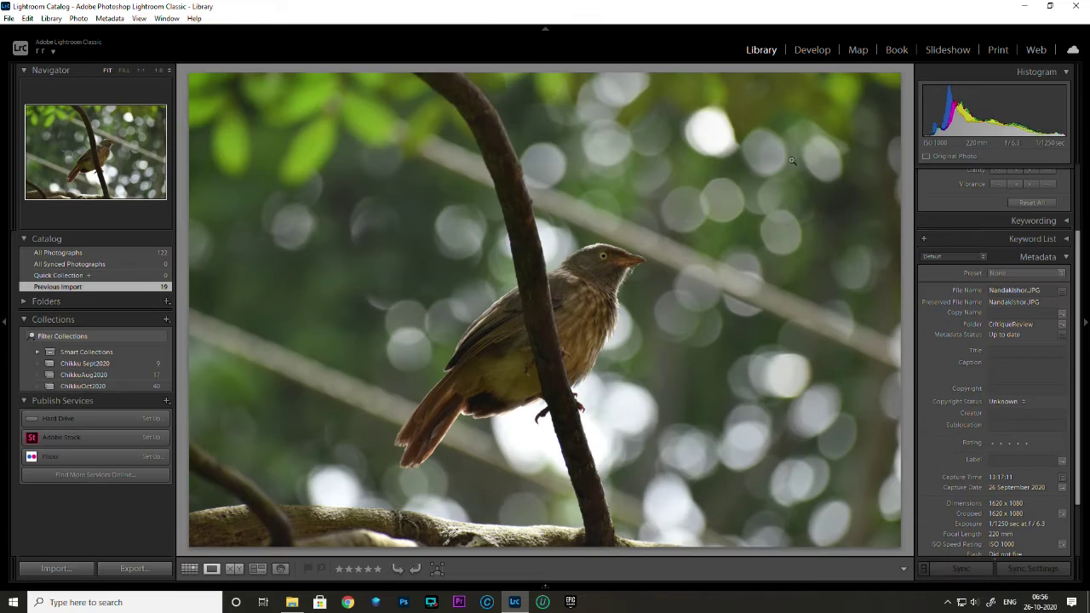
click(1005, 291)
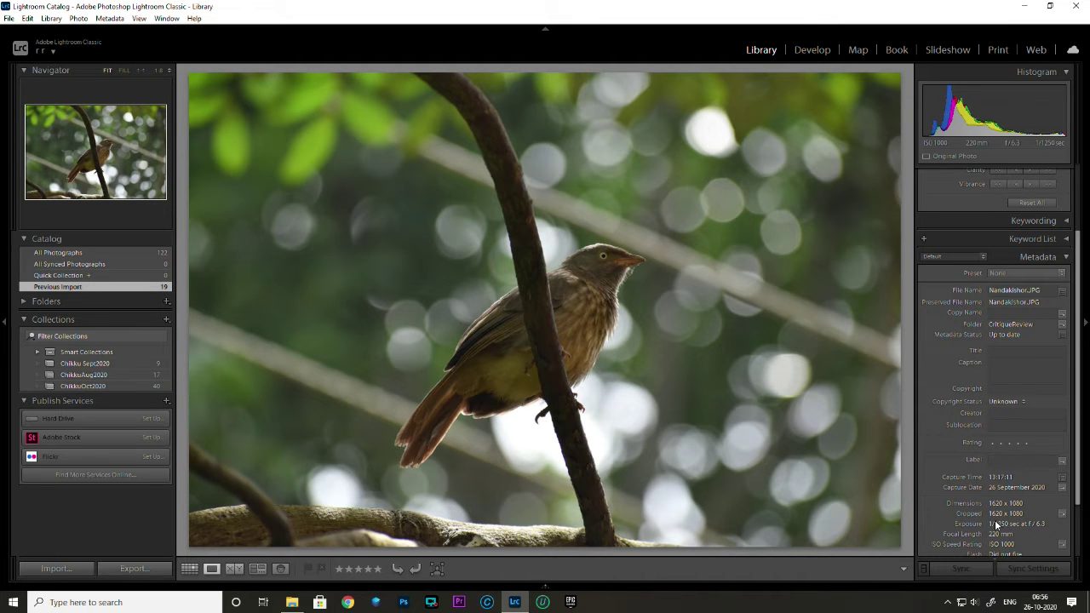
scroll(998, 517, down, 2)
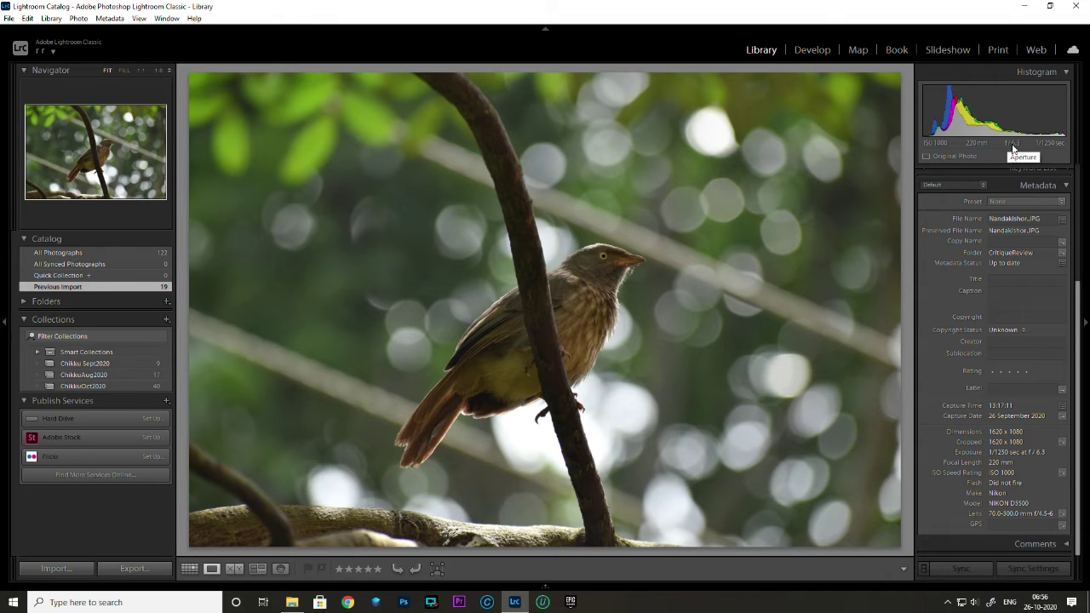
click(588, 266)
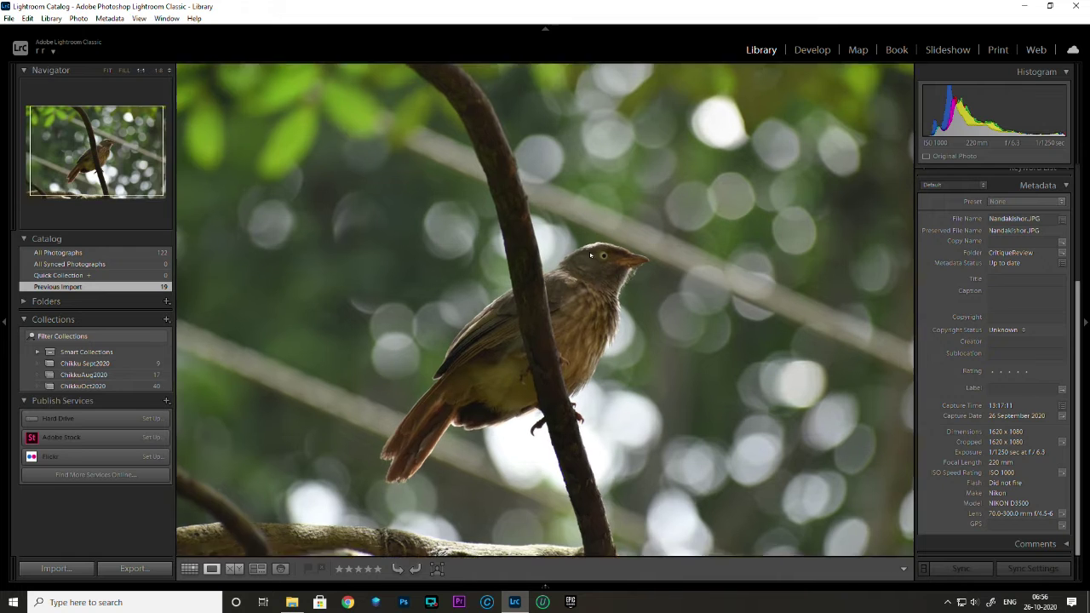
click(620, 283)
click(612, 265)
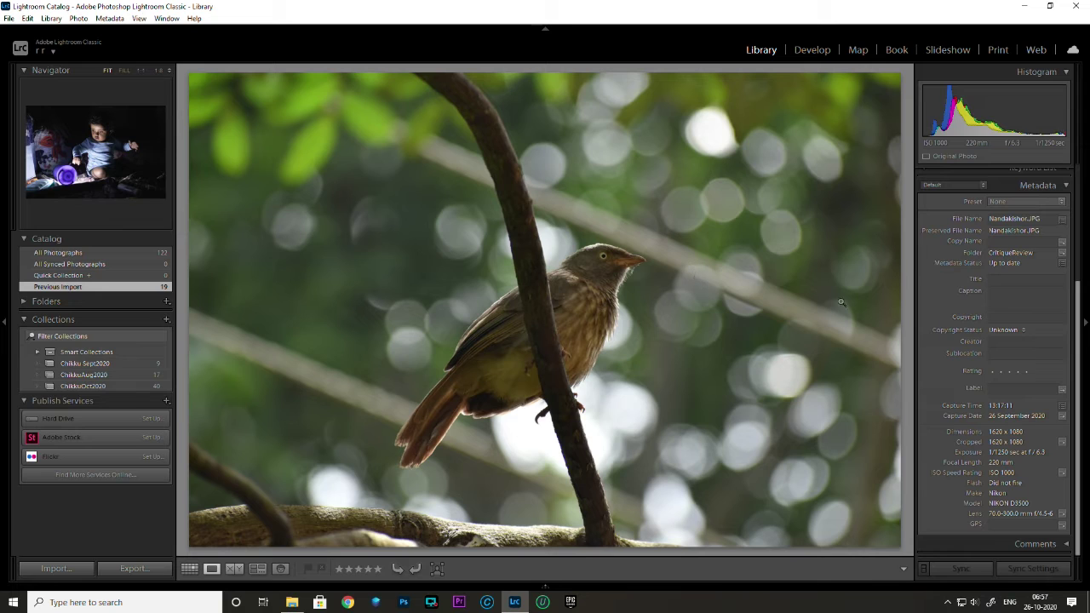
Advance to the perched-bird photo, leaving its file name unchanged
key(Right)
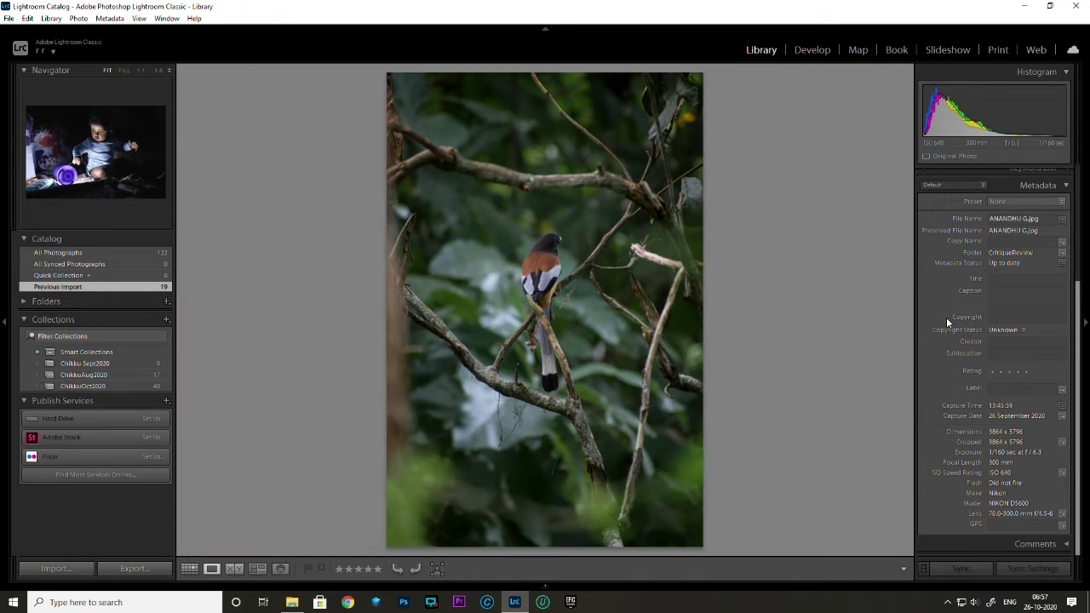
click(1025, 219)
key(Return)
Set Exposure +0.44, Highlights −19, Shadows +19, compare Before/After, and reopen it in Loupe
click(810, 50)
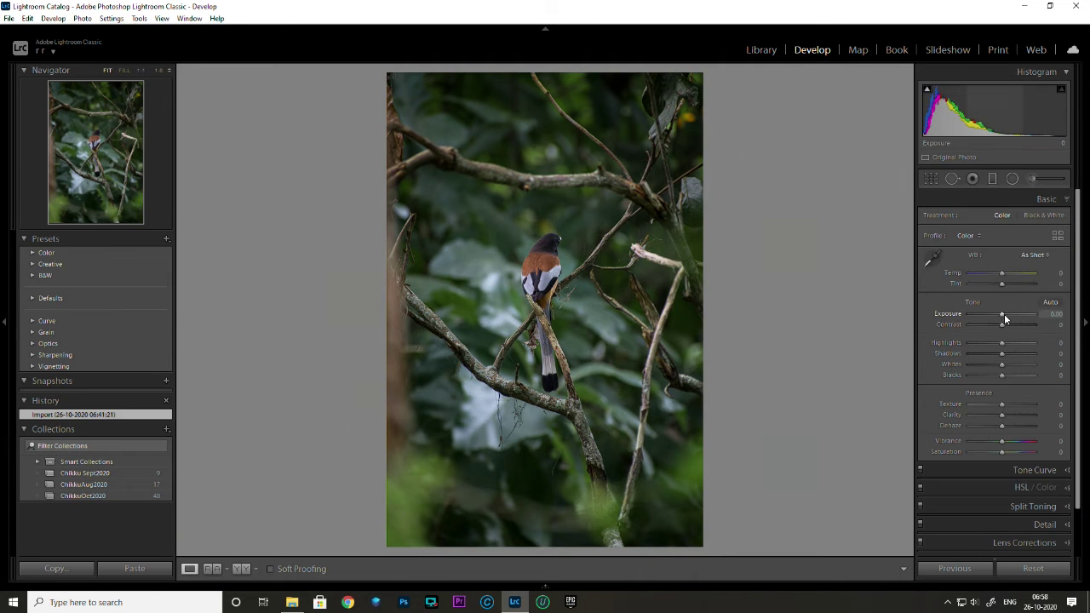
drag(1001, 315, 1005, 315)
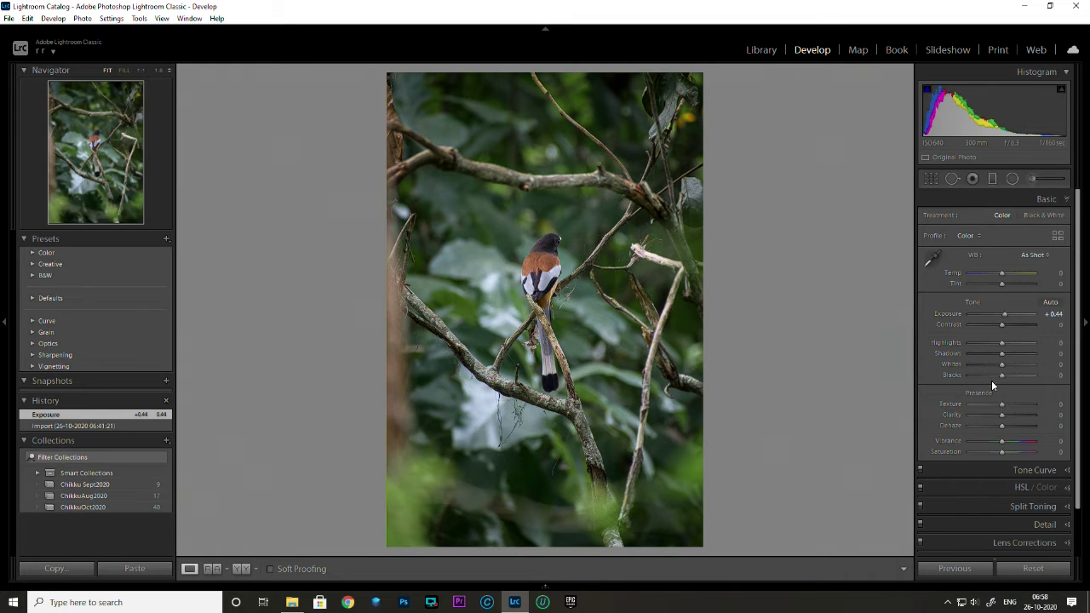
drag(1002, 343, 1009, 354)
key(y)
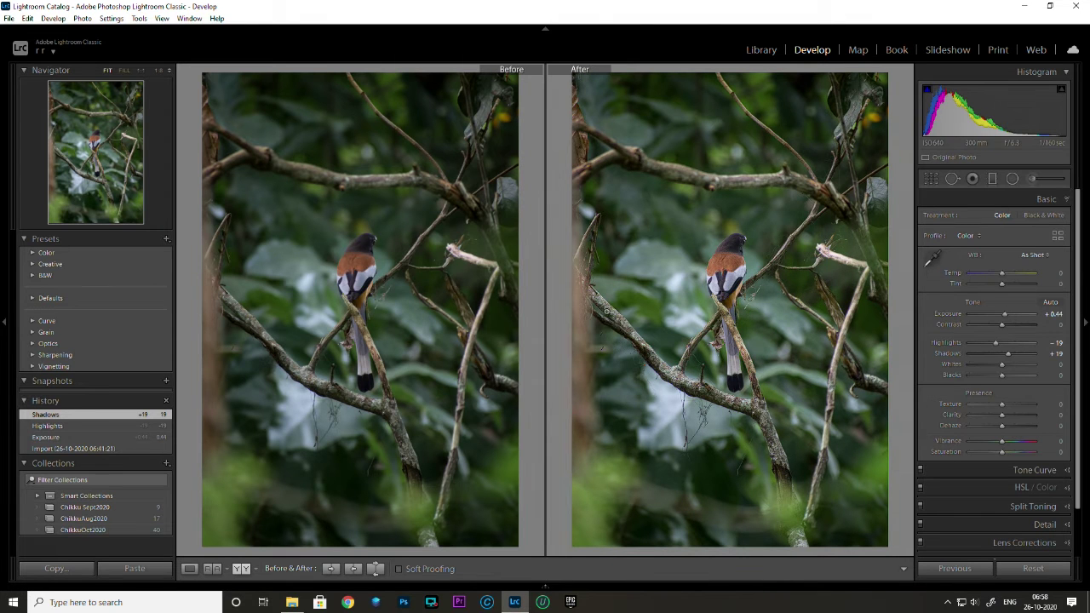
key(y)
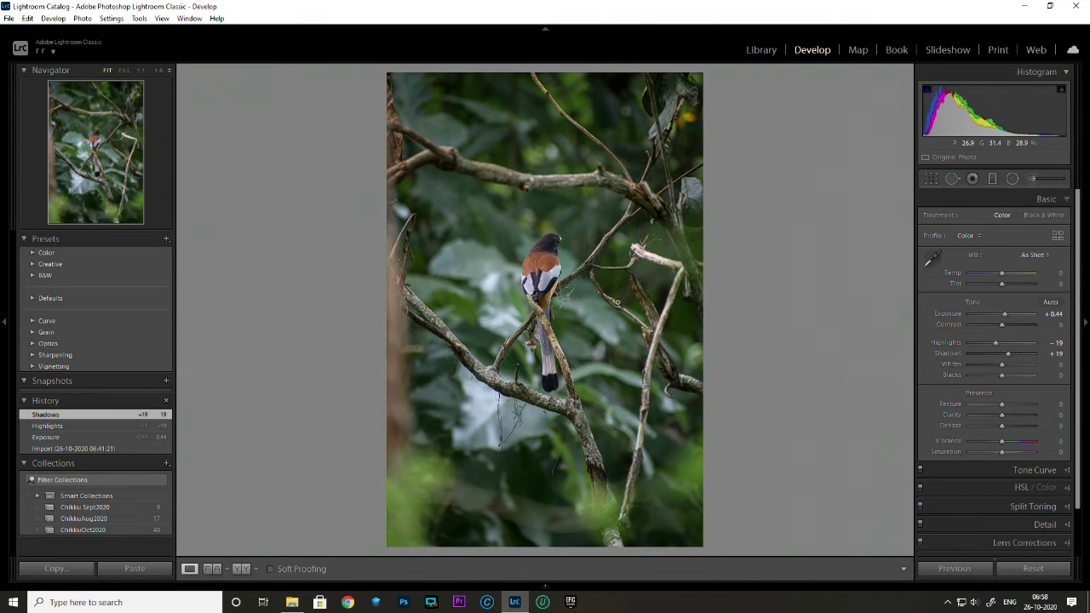
key(g)
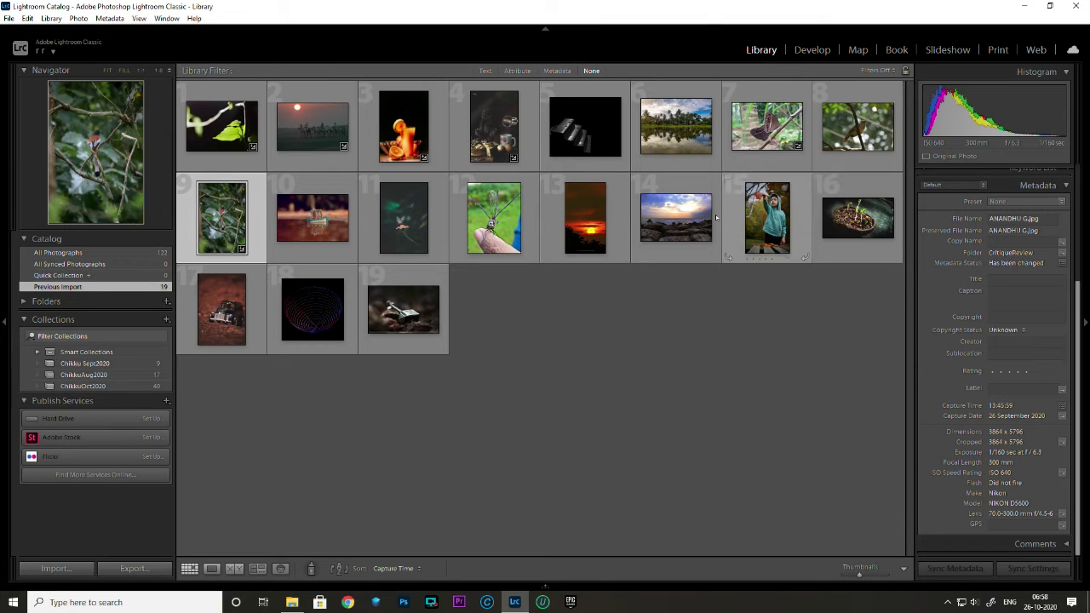
double_click(220, 213)
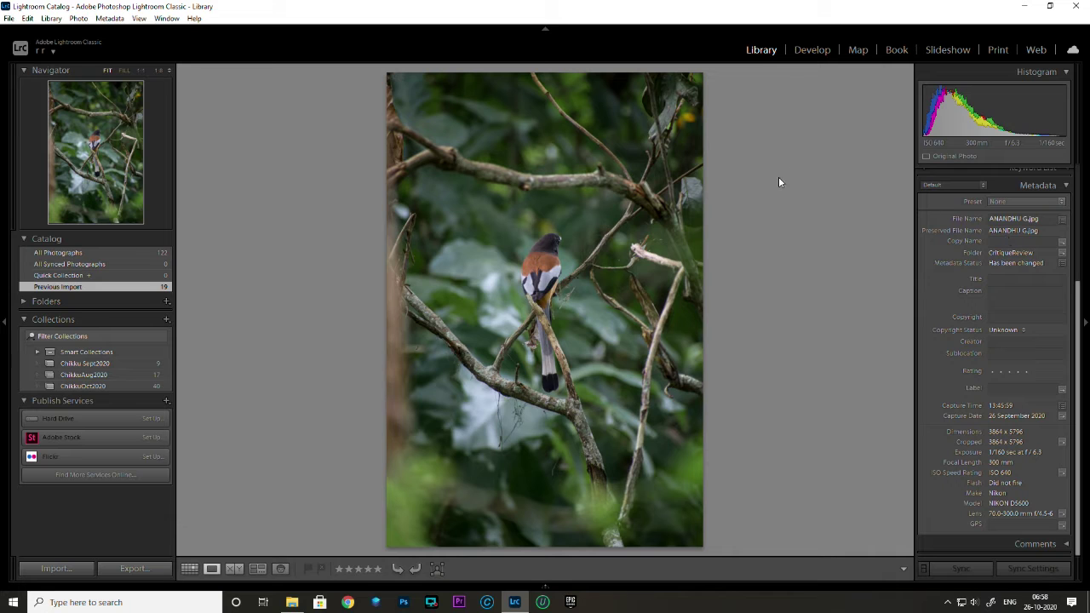
Open the toy-boat photo full size and flip between Develop and Library without editing
key(g)
double_click(329, 213)
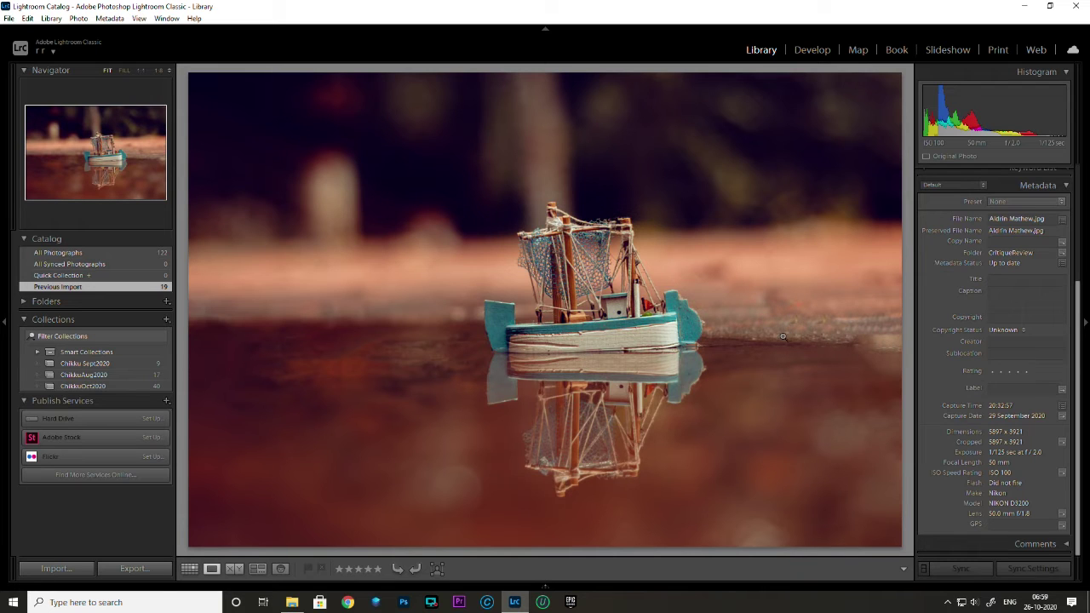
click(812, 51)
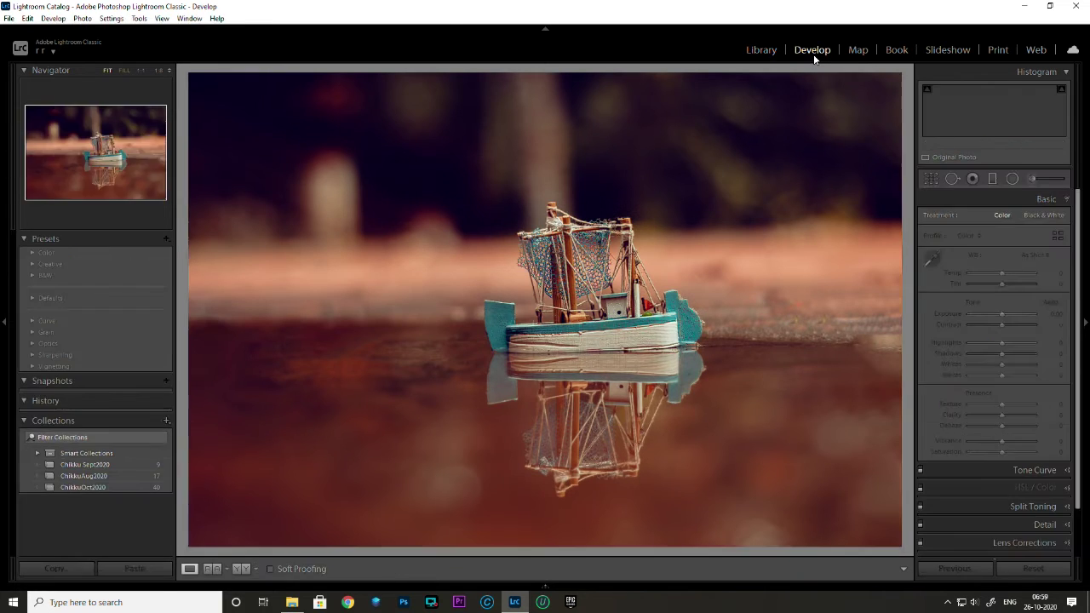
click(754, 51)
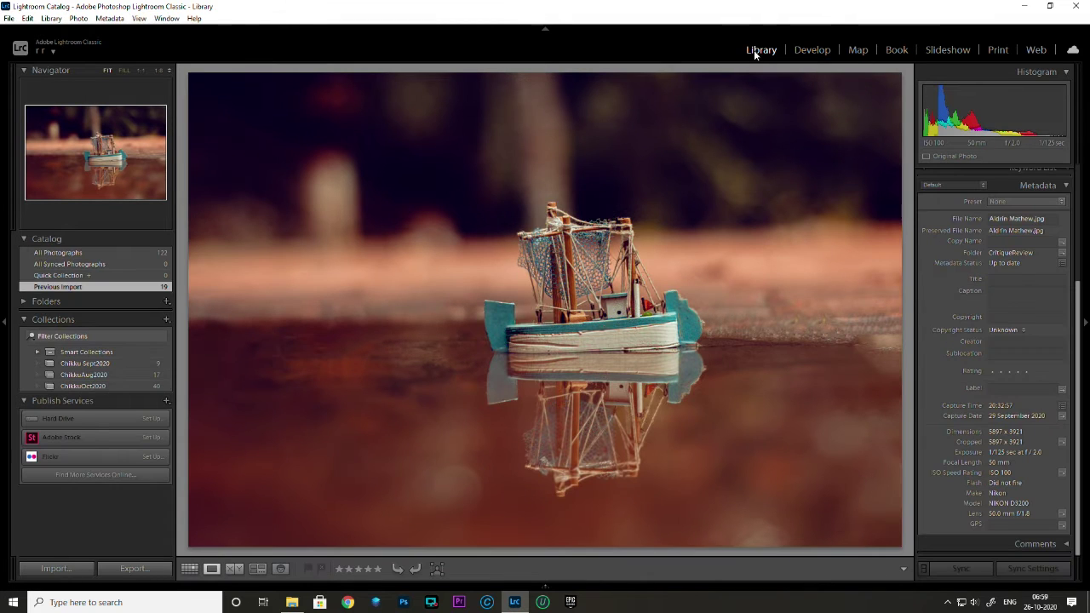
click(810, 49)
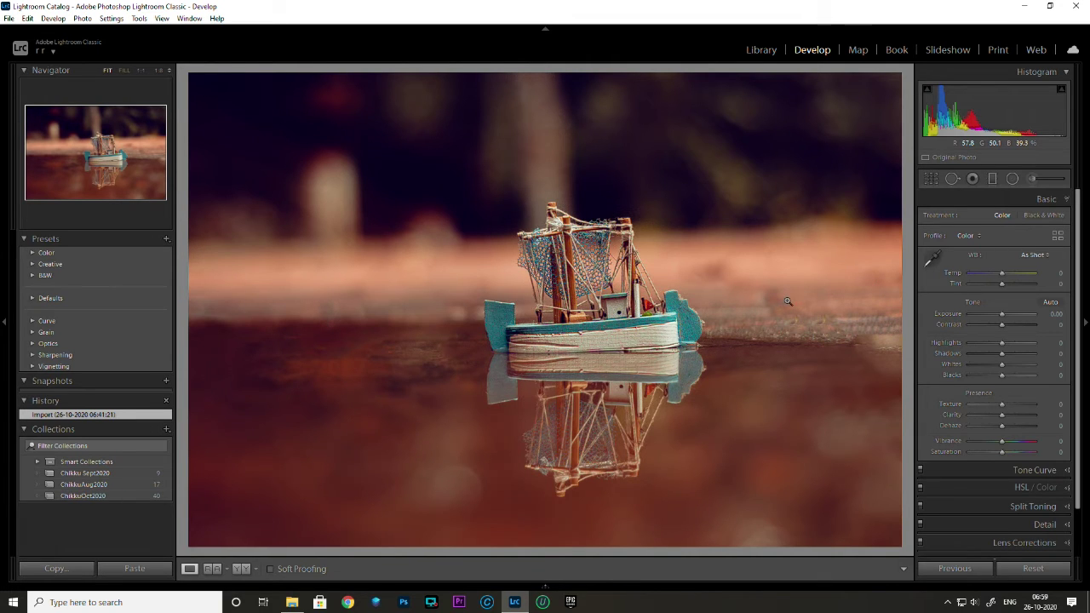
Open the butterfly-on-pink-flower photo (thumbnail 11) from the grid in Loupe view
key(g)
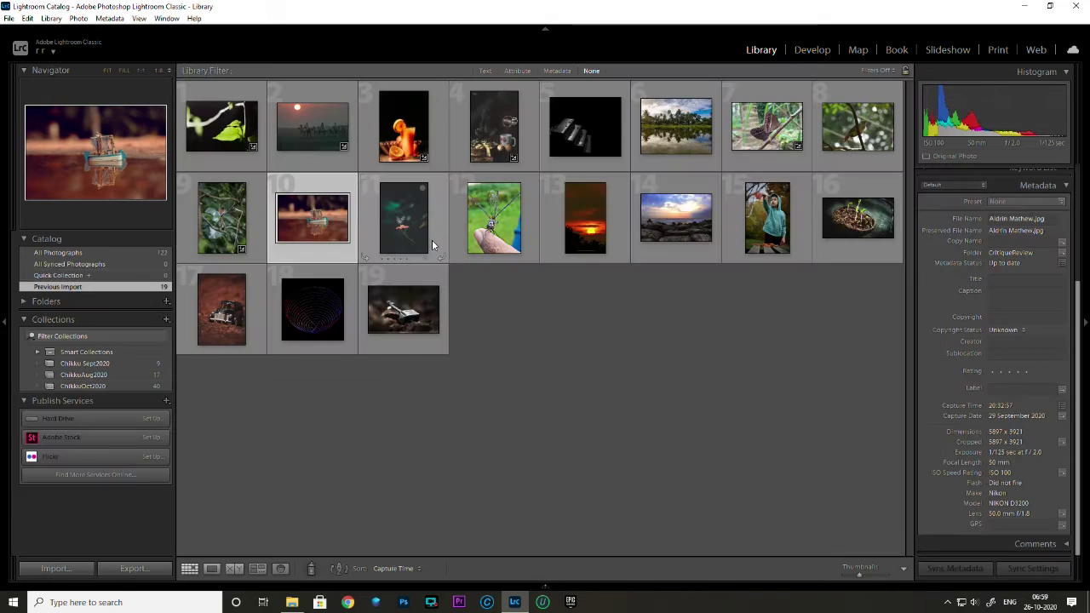
double_click(407, 235)
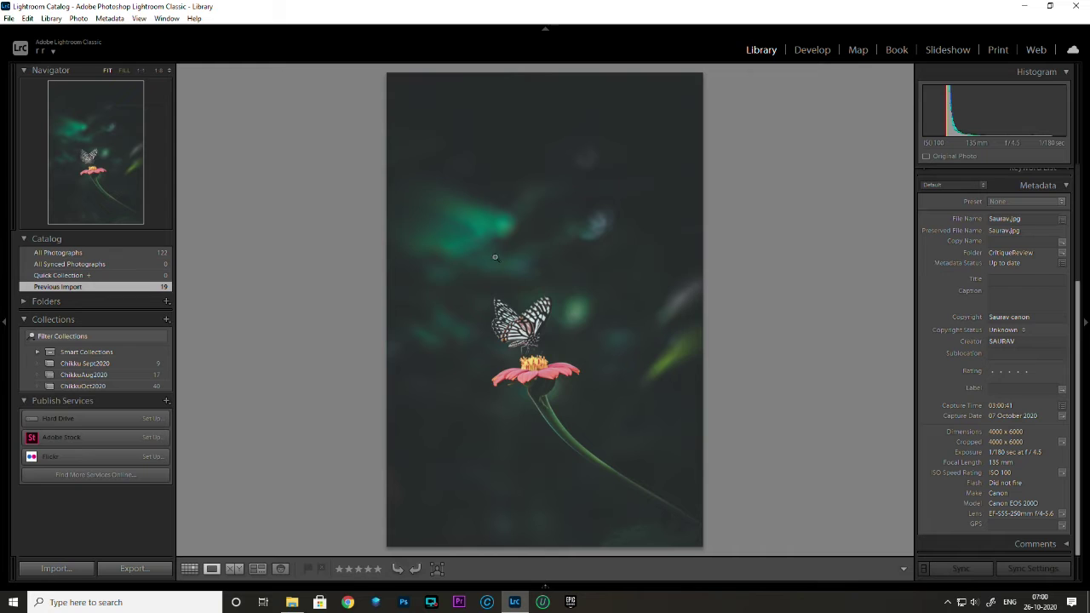
Crop the butterfly photo tighter around the butterfly and flower in Develop
click(799, 51)
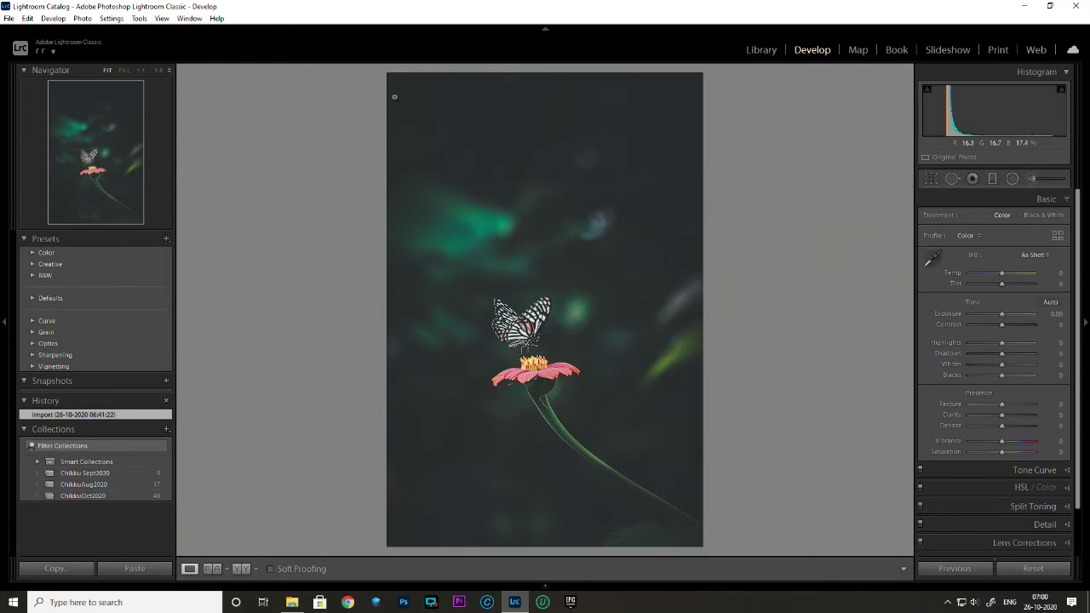
click(931, 178)
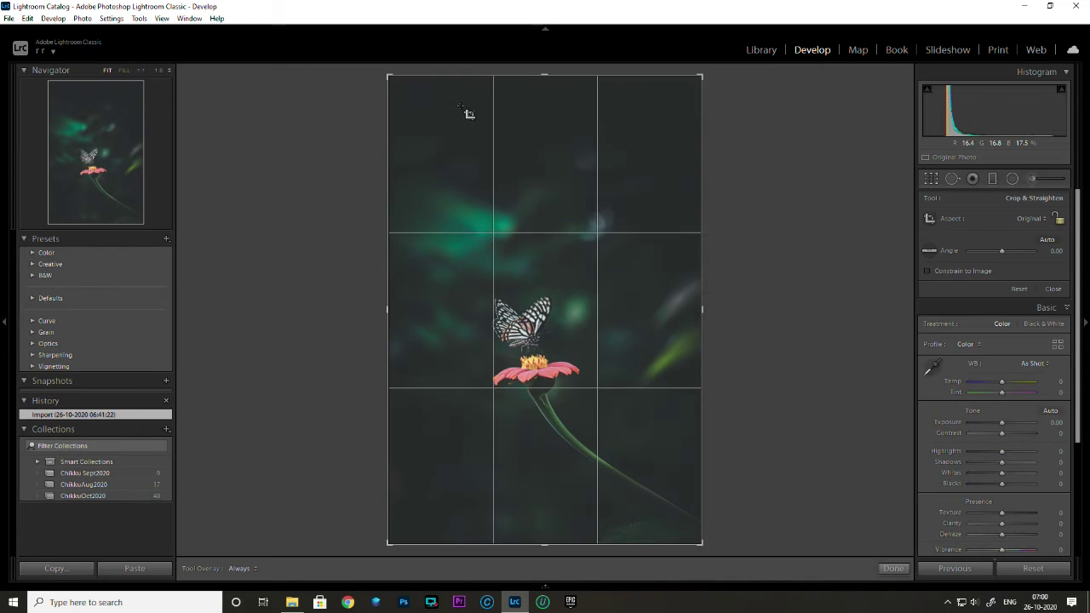
drag(467, 109, 830, 528)
key(Return)
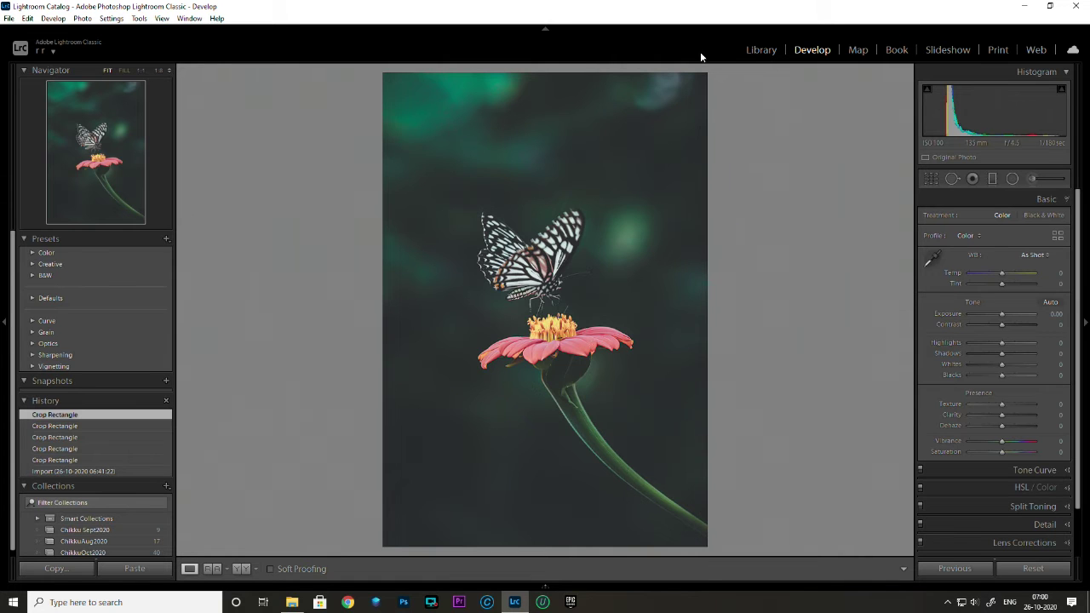
Reset all Develop edits on the butterfly photo to remove the crop
click(761, 50)
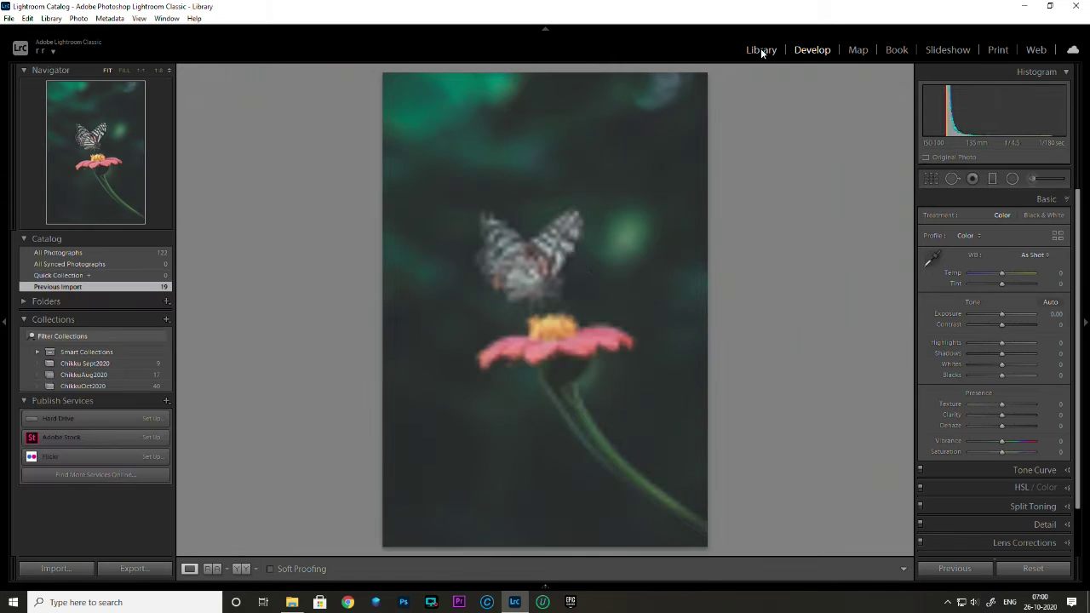
click(813, 50)
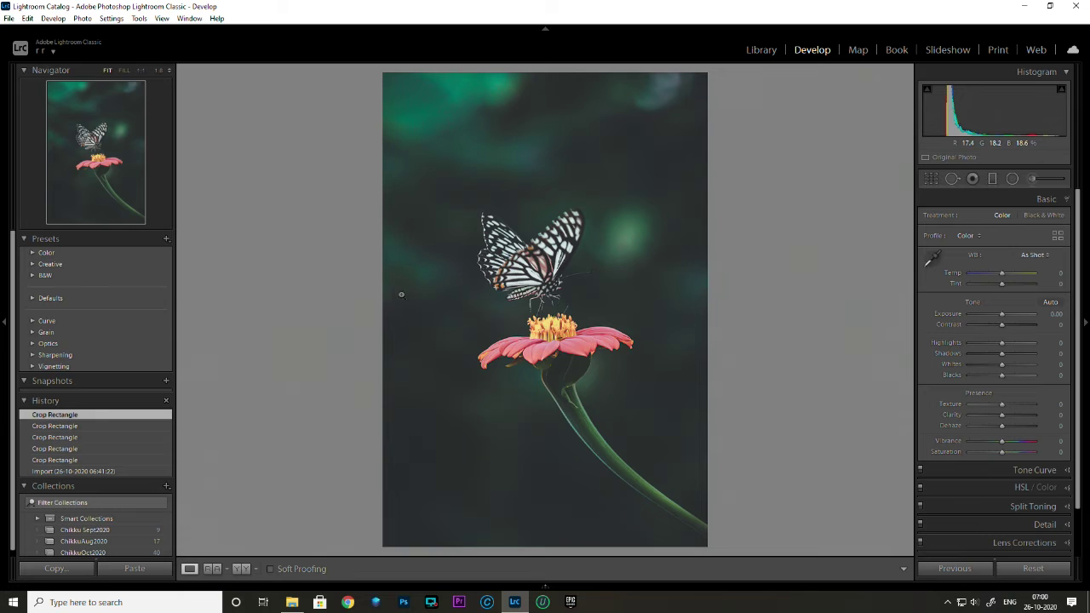
click(1033, 568)
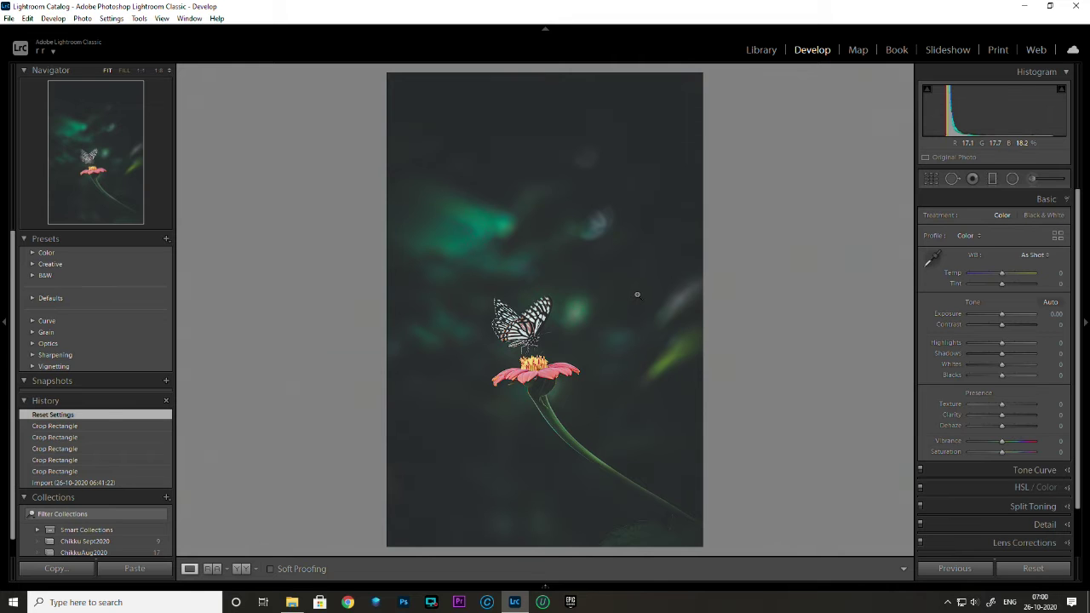
click(524, 389)
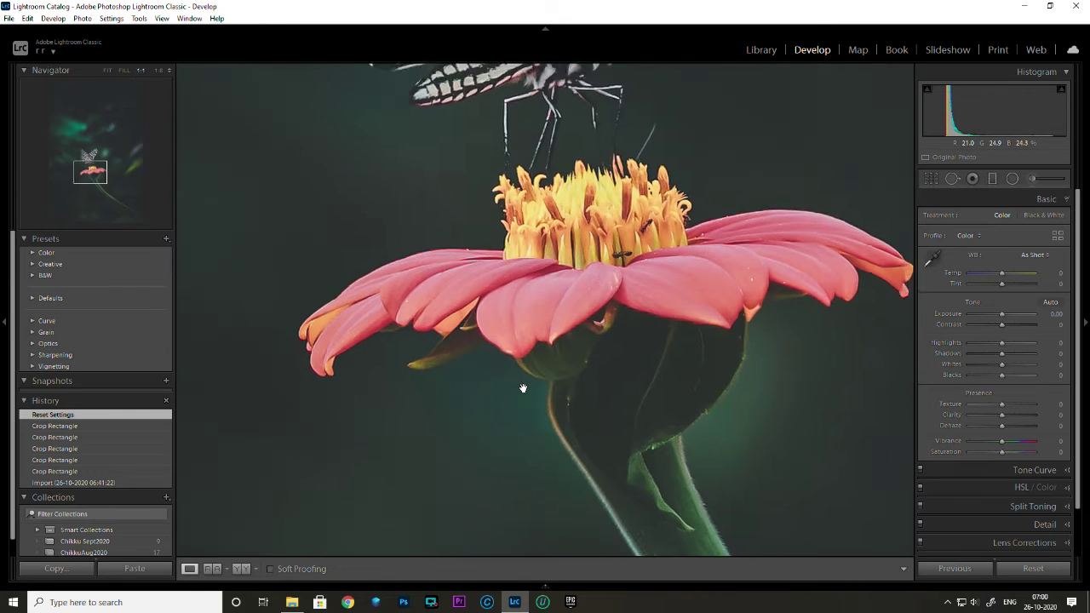
click(652, 315)
click(545, 316)
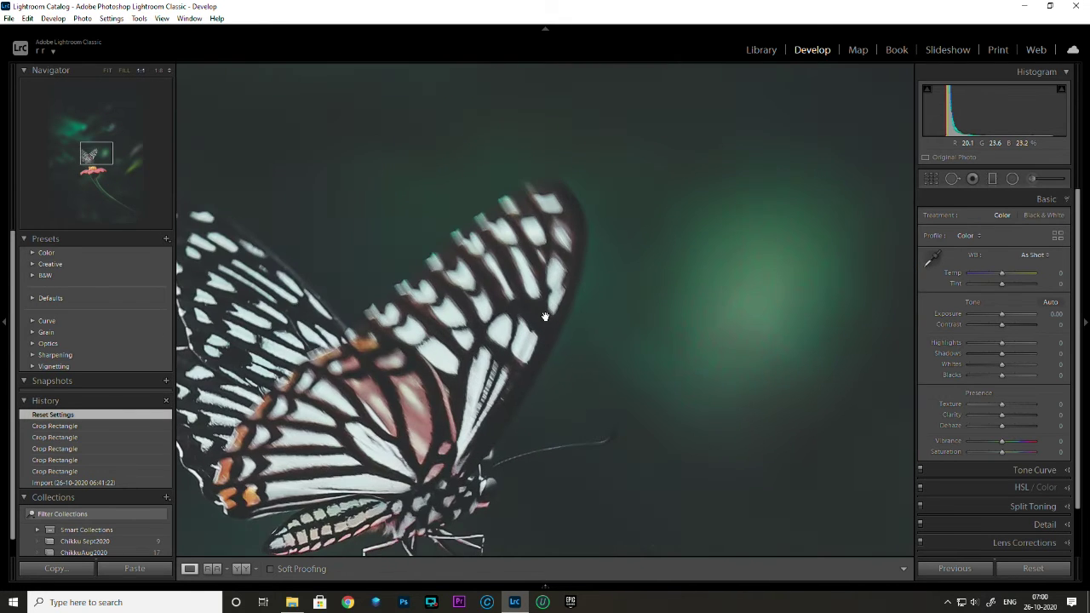
click(501, 398)
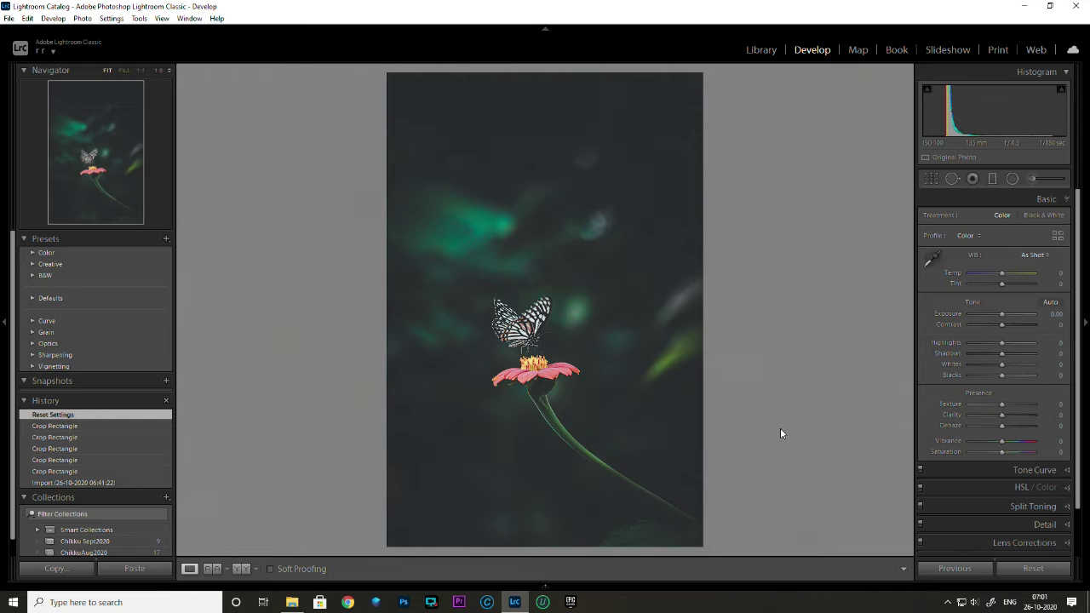
Show the dragonfly-on-fingertip photo large in Library Loupe view
key(g)
key(e)
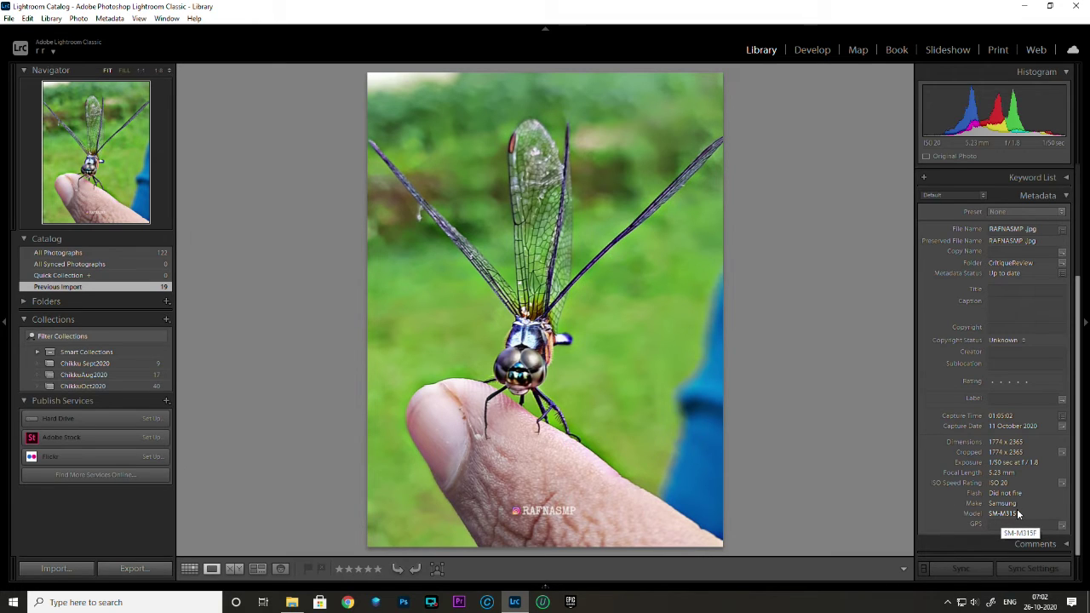
View the stairs photo, then the dragonfly photo, large from the thumbnail grid
key(g)
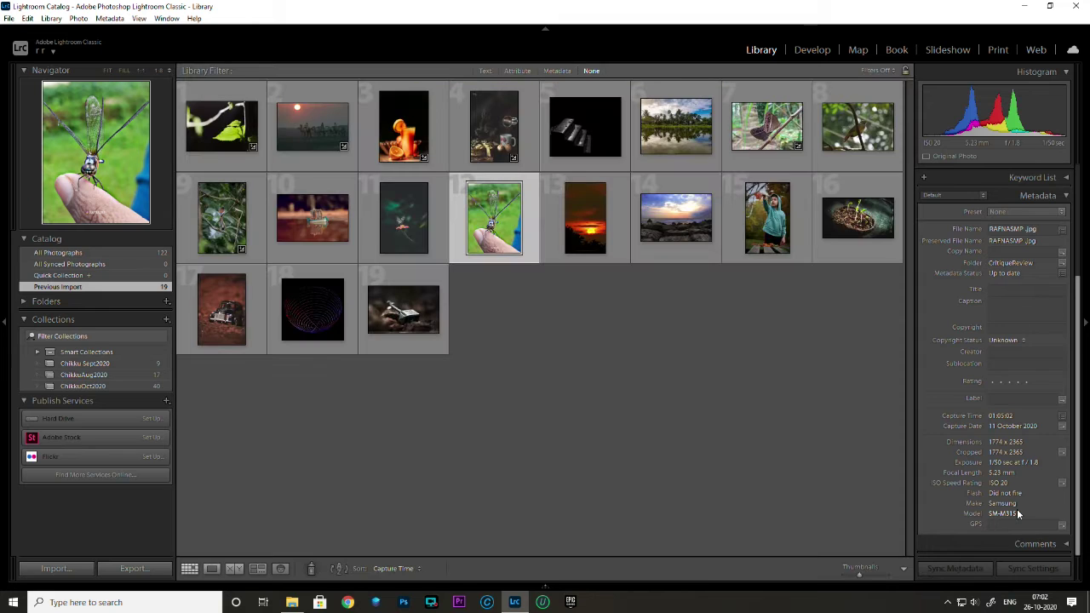
double_click(571, 129)
key(g)
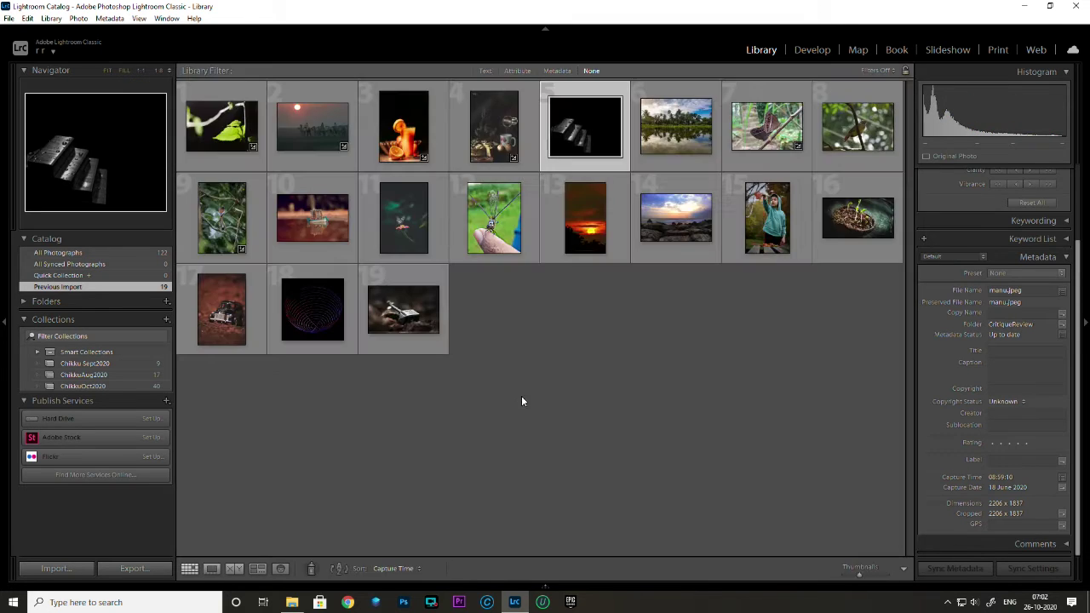
double_click(589, 145)
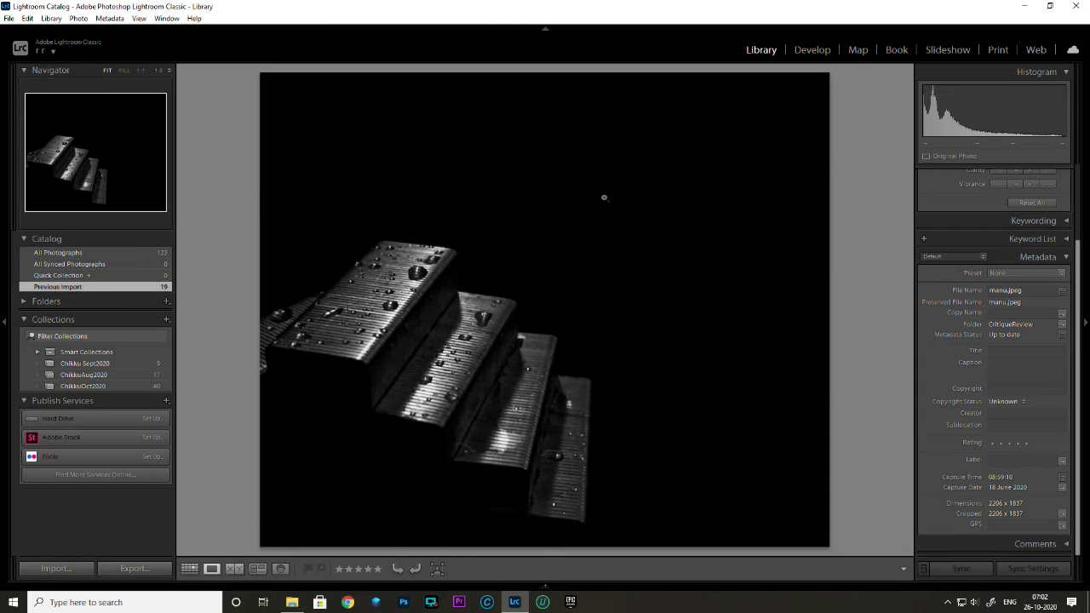
key(g)
double_click(499, 223)
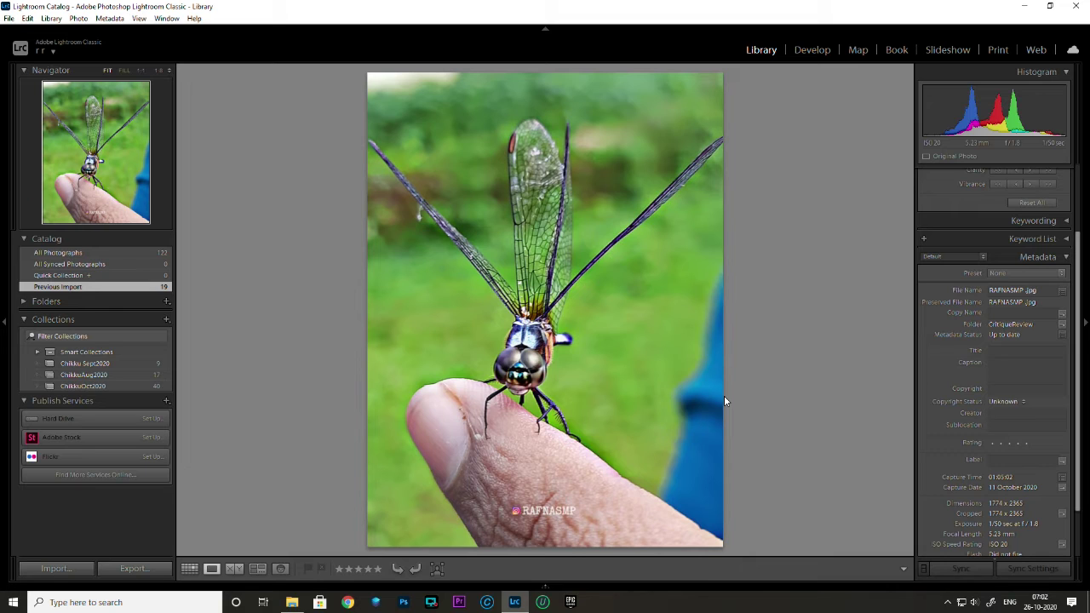
Preview the palm-silhouette sunset in Develop, then return to the grid without editing it
key(Right)
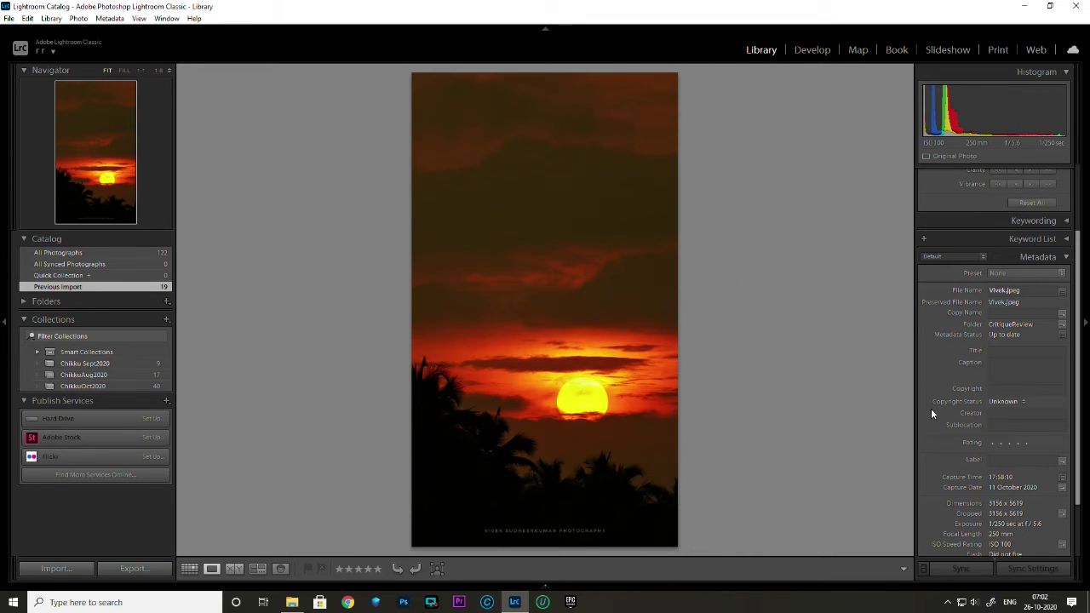
scroll(1002, 517, down, 2)
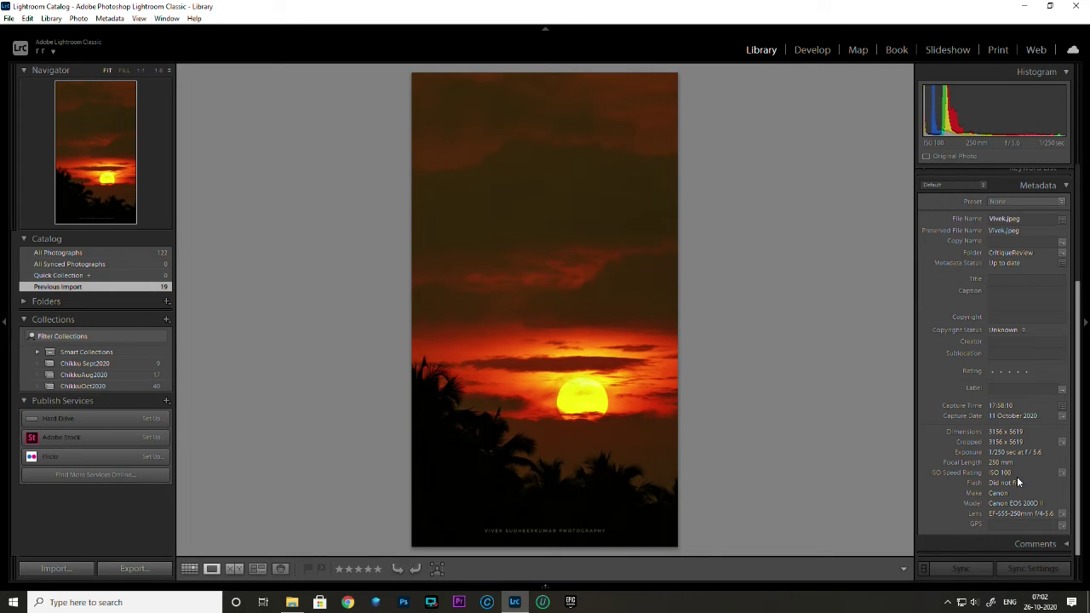
key(d)
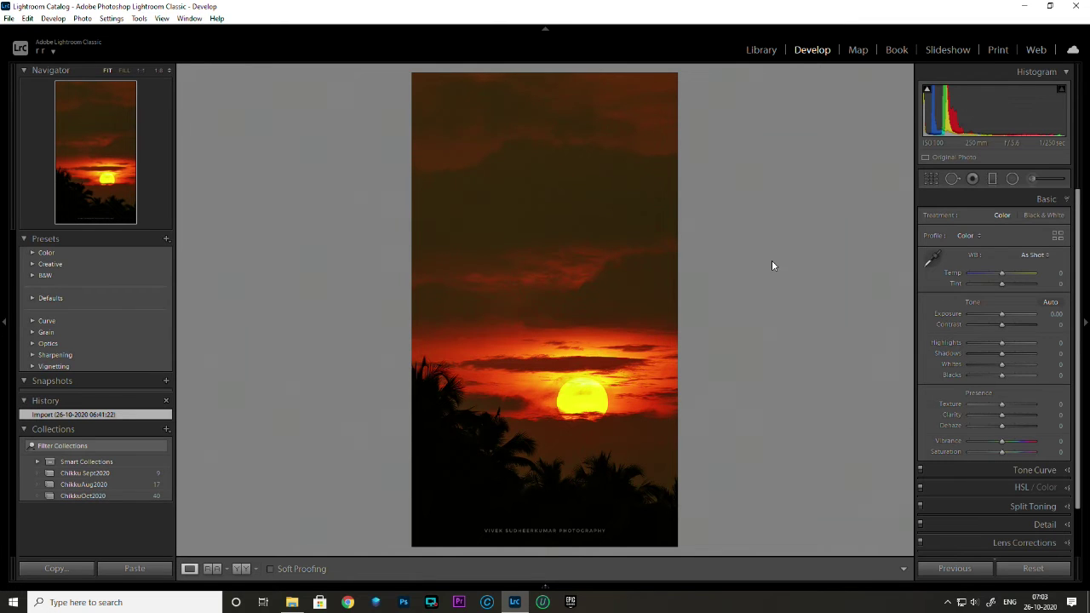
click(767, 50)
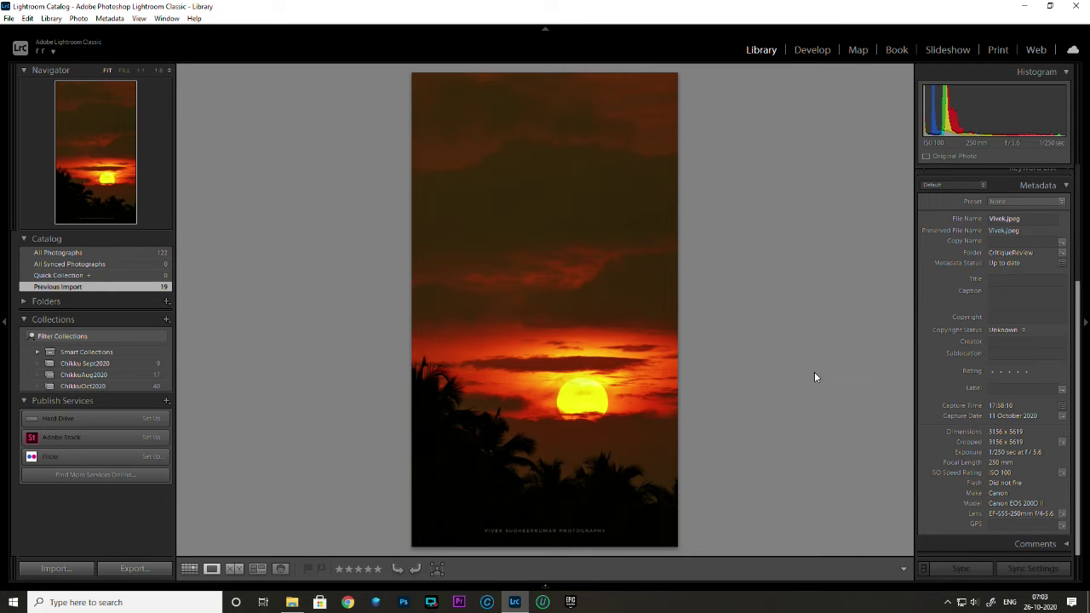
key(g)
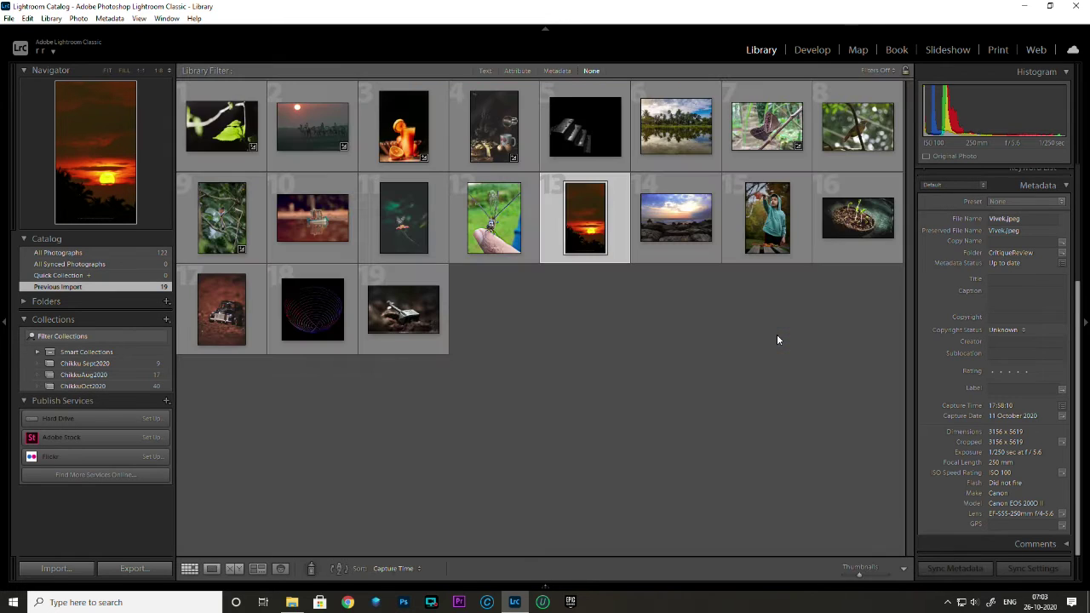
Inspect the rocky seascape's waves, rocks and shoreline up close, then open it in Develop
double_click(692, 213)
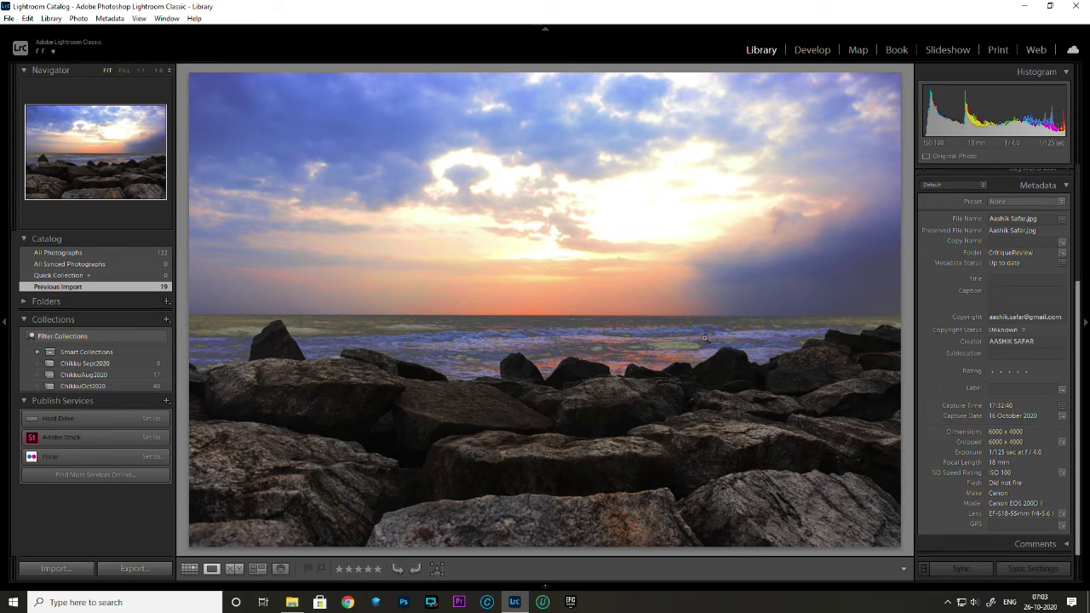
click(463, 346)
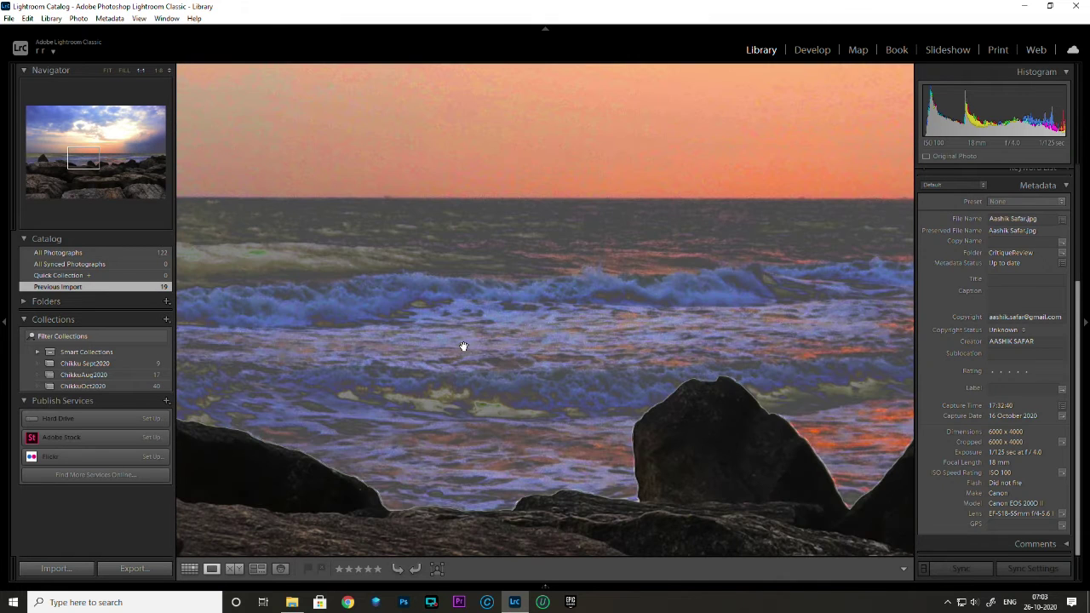
click(463, 347)
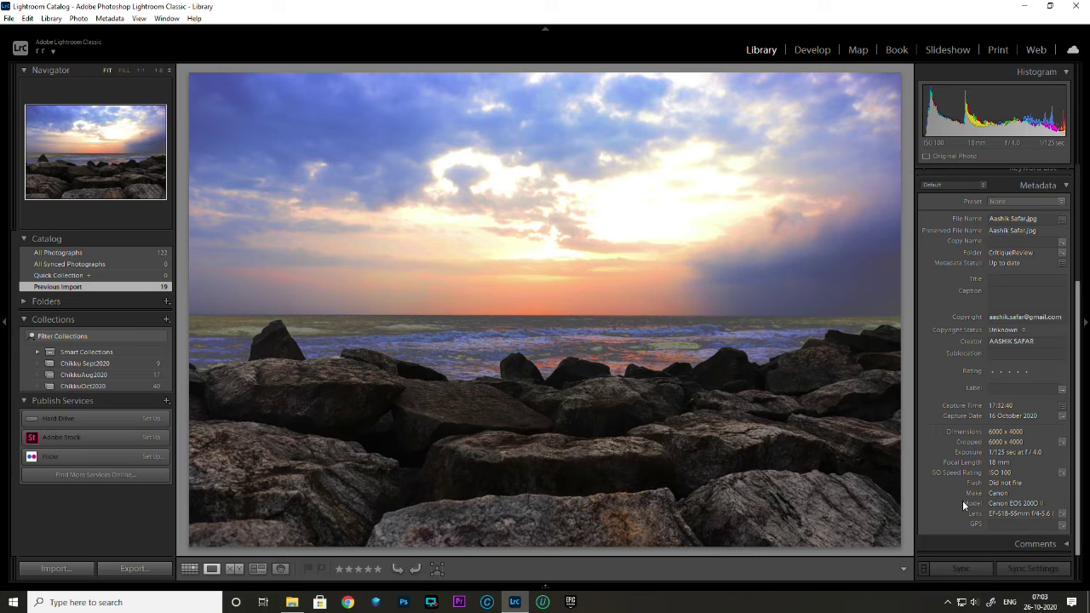
click(364, 349)
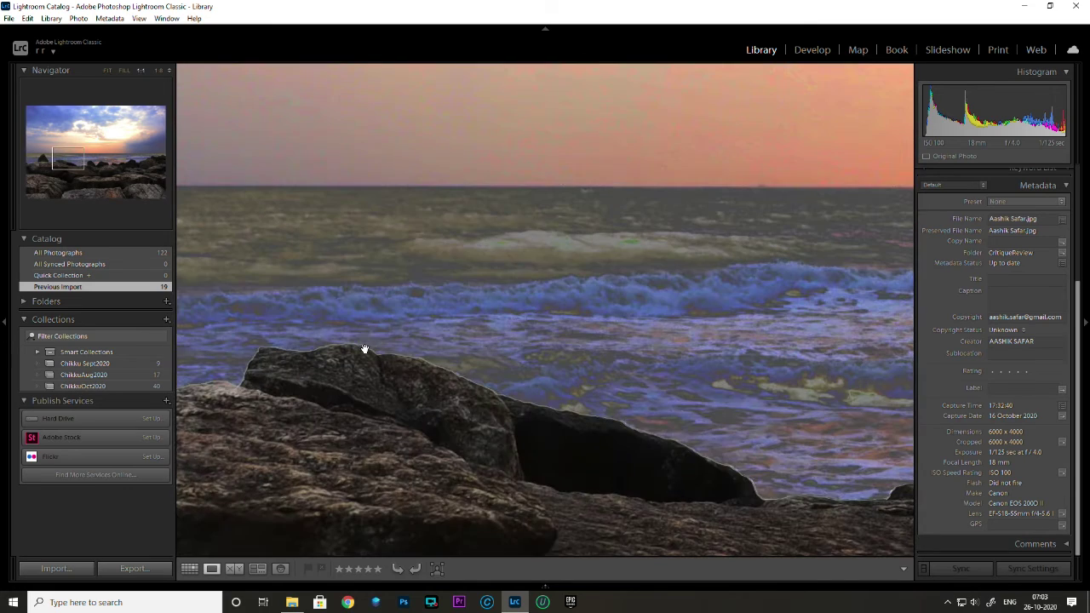
click(528, 330)
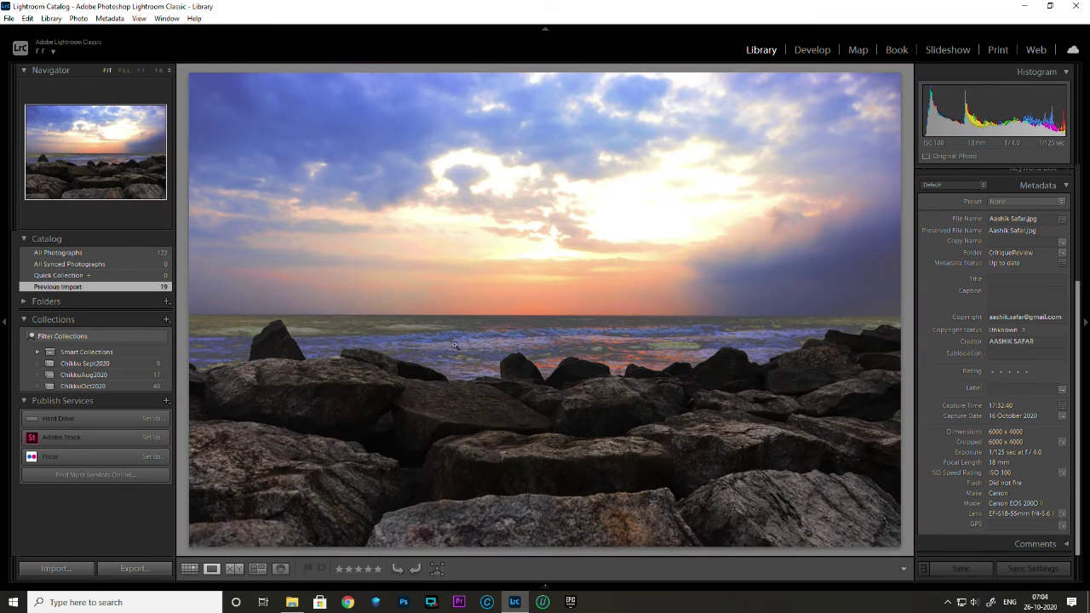
click(444, 350)
click(445, 351)
click(813, 49)
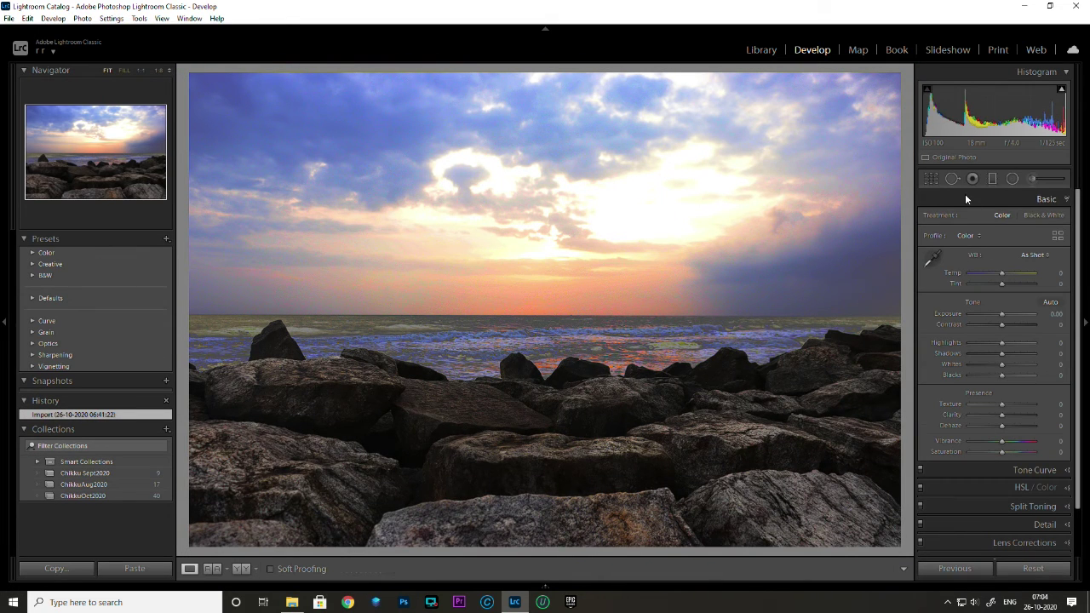
Try a white balance from a neutral spot on the seascape, then reset it
key(w)
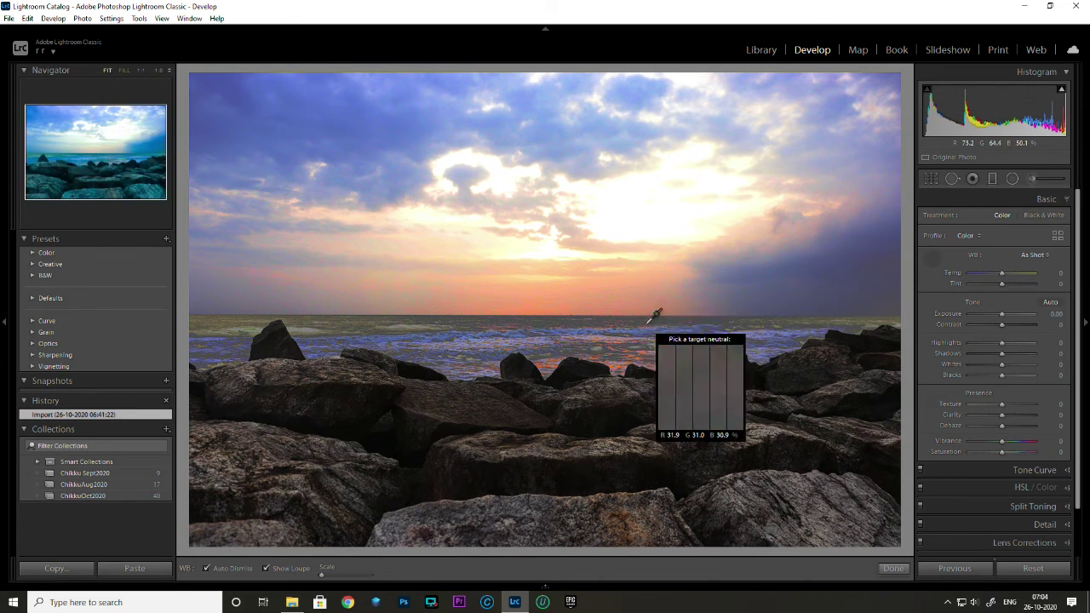
click(793, 329)
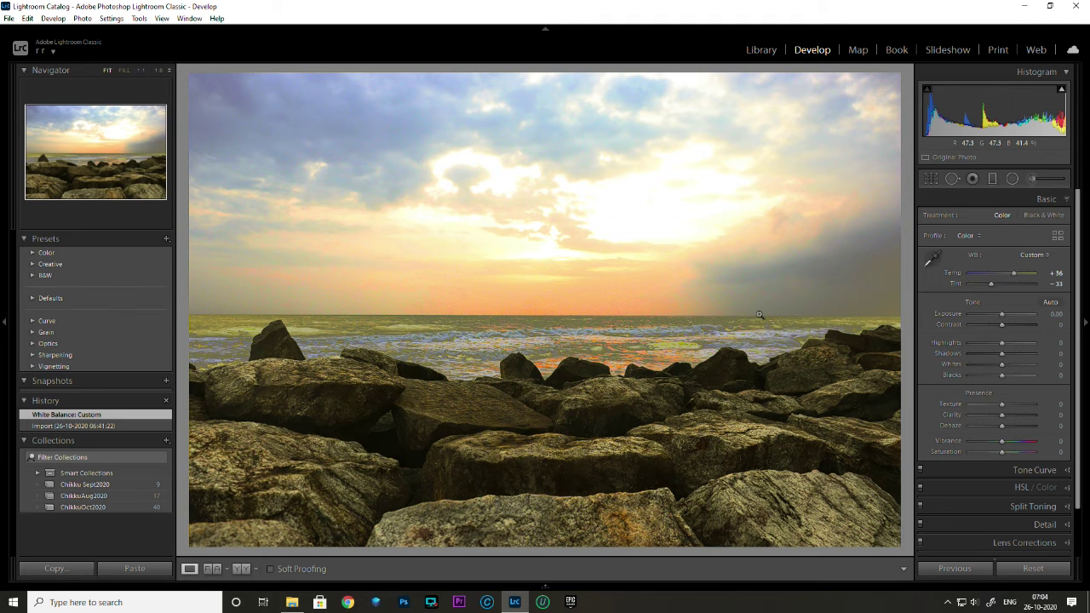
click(1034, 568)
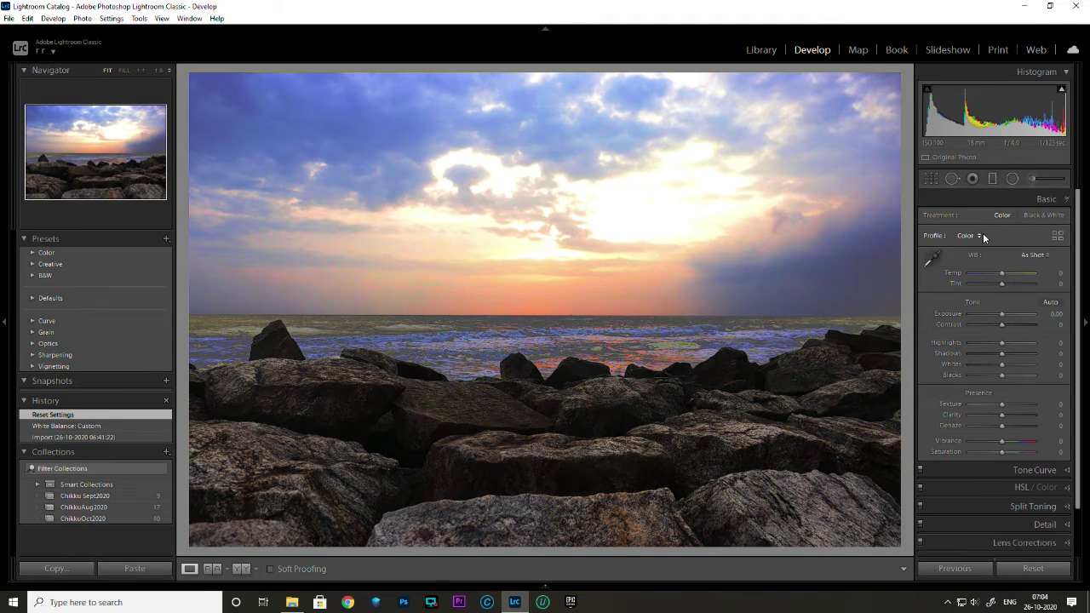
Paint a warmer-Temp Adjustment Brush over the left rocks and return to Library
click(1032, 180)
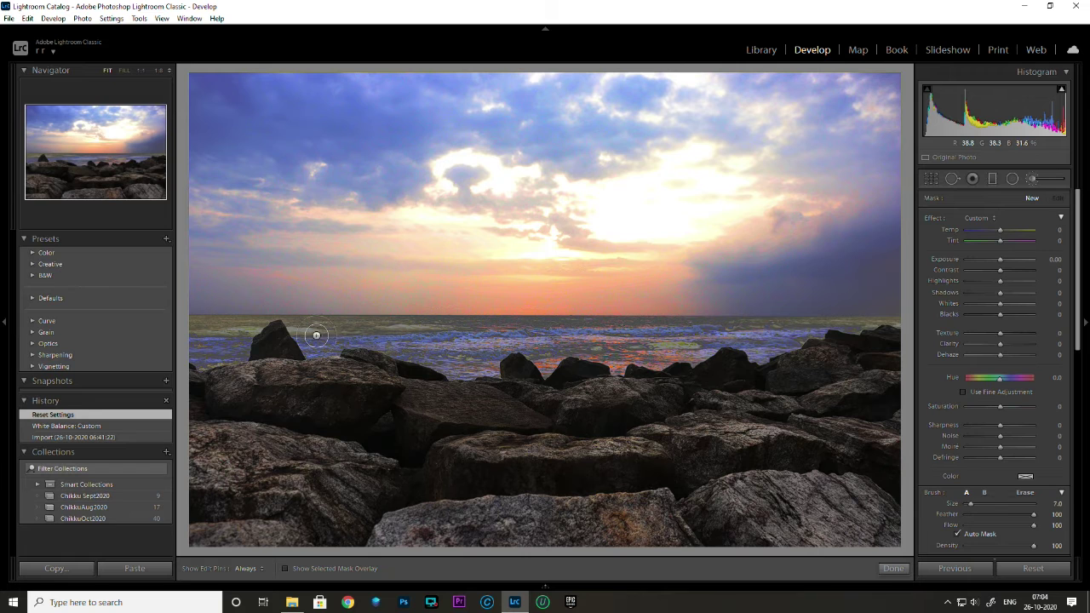
drag(196, 349, 290, 334)
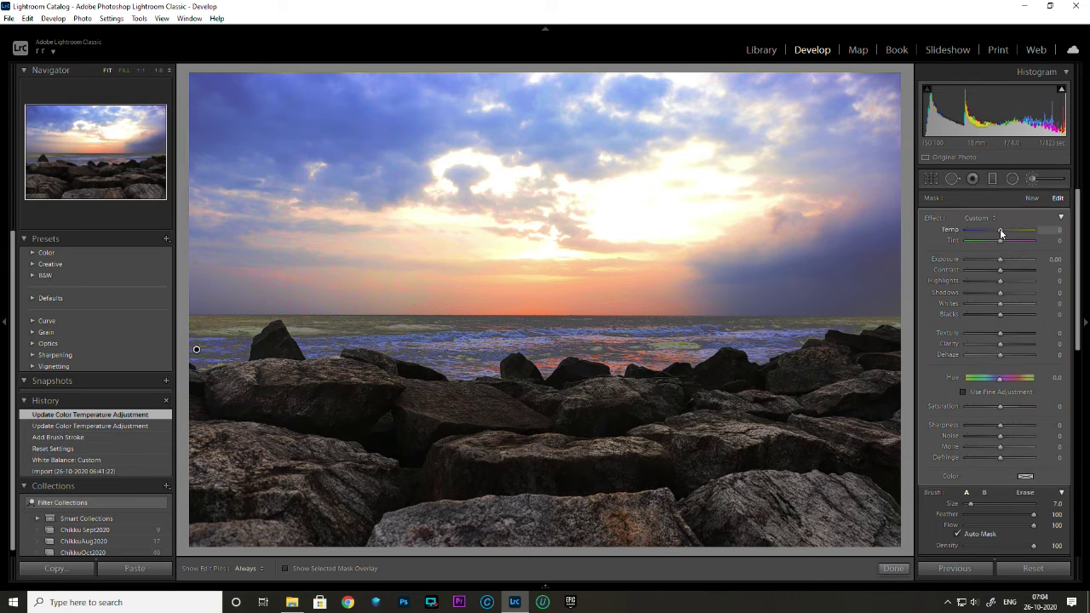
drag(1000, 230, 1014, 230)
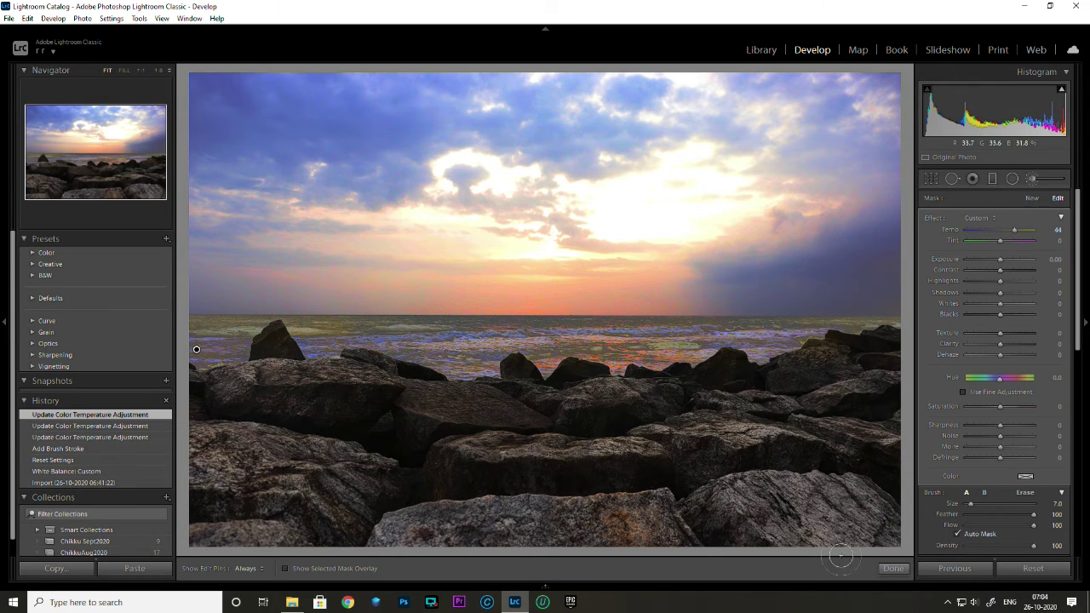
click(891, 570)
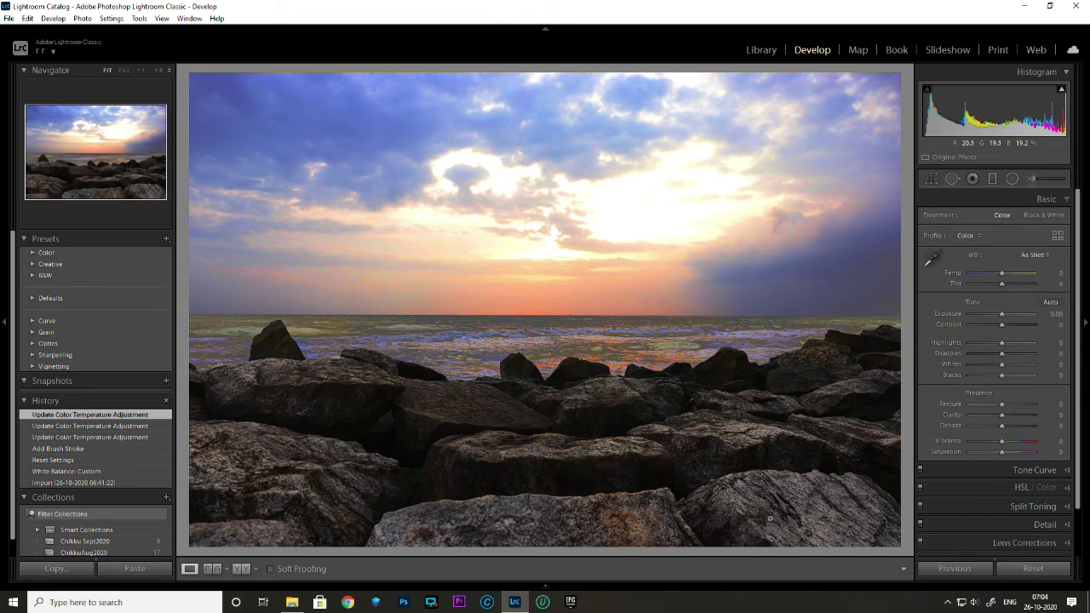
click(761, 49)
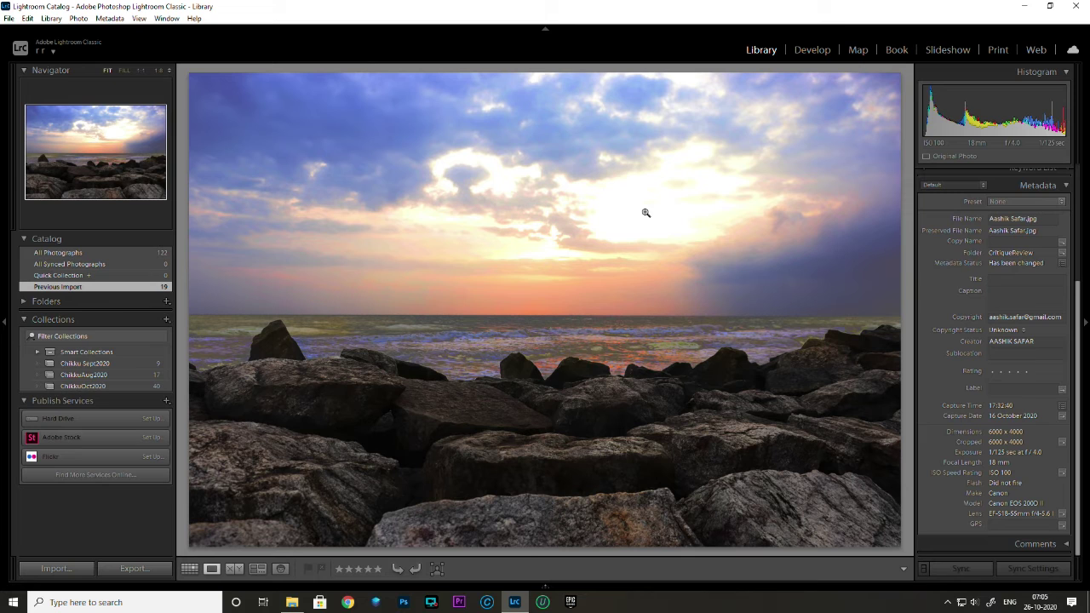
Trial a lower Exposure on the seascape, reset it to 0.00, and return to the grid
click(819, 51)
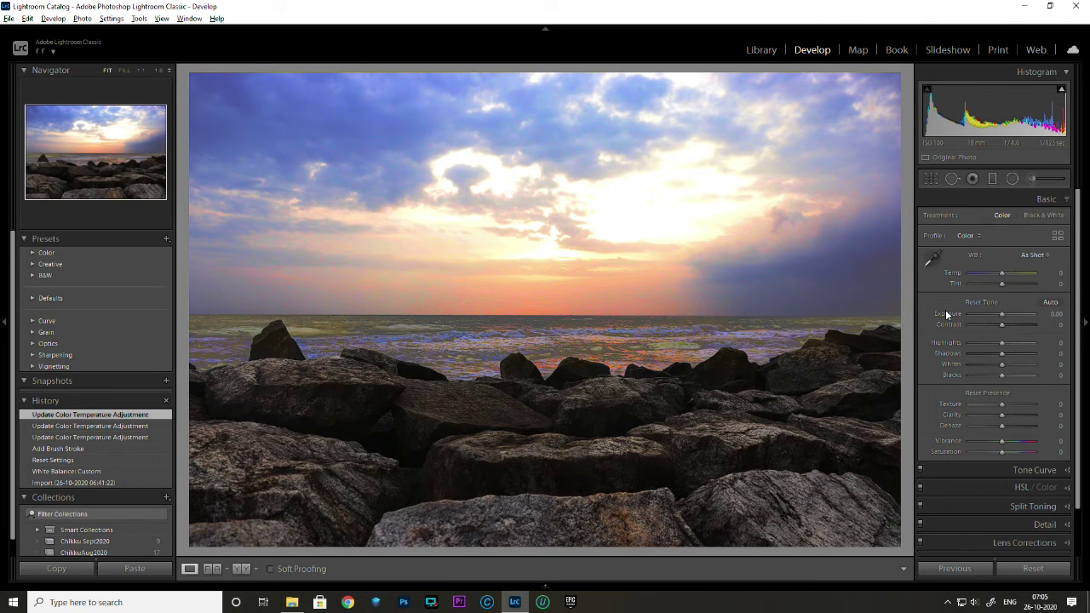
alt+click(1002, 317)
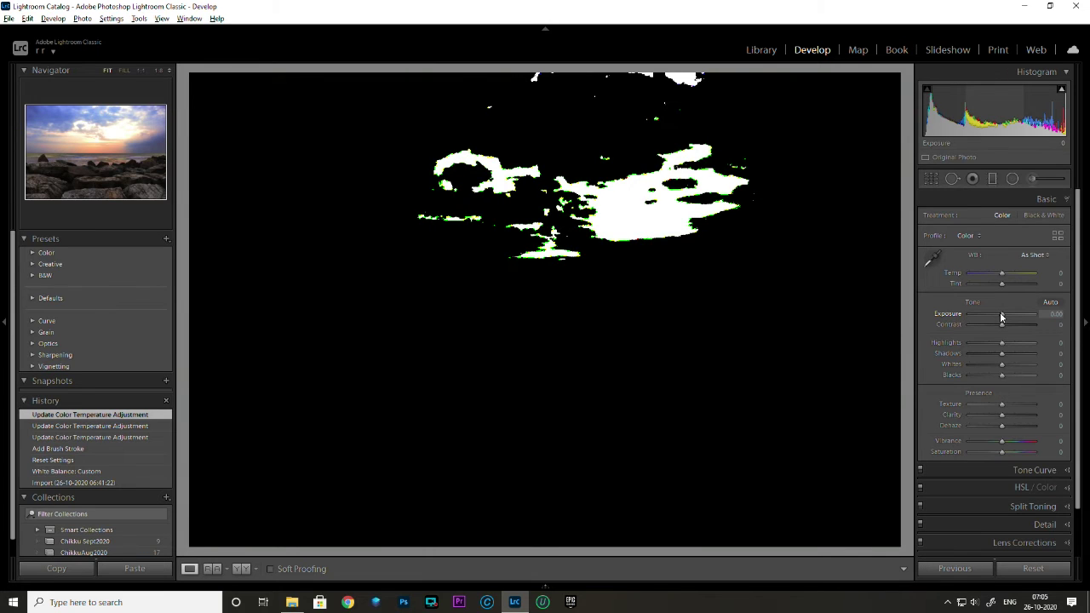
drag(1002, 317, 994, 315)
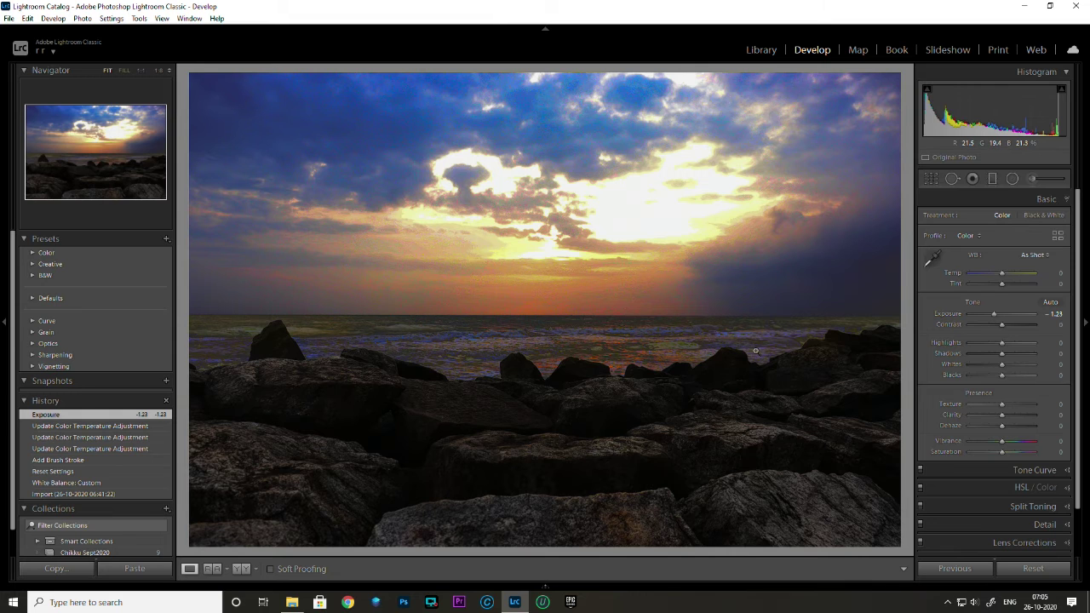
click(1033, 569)
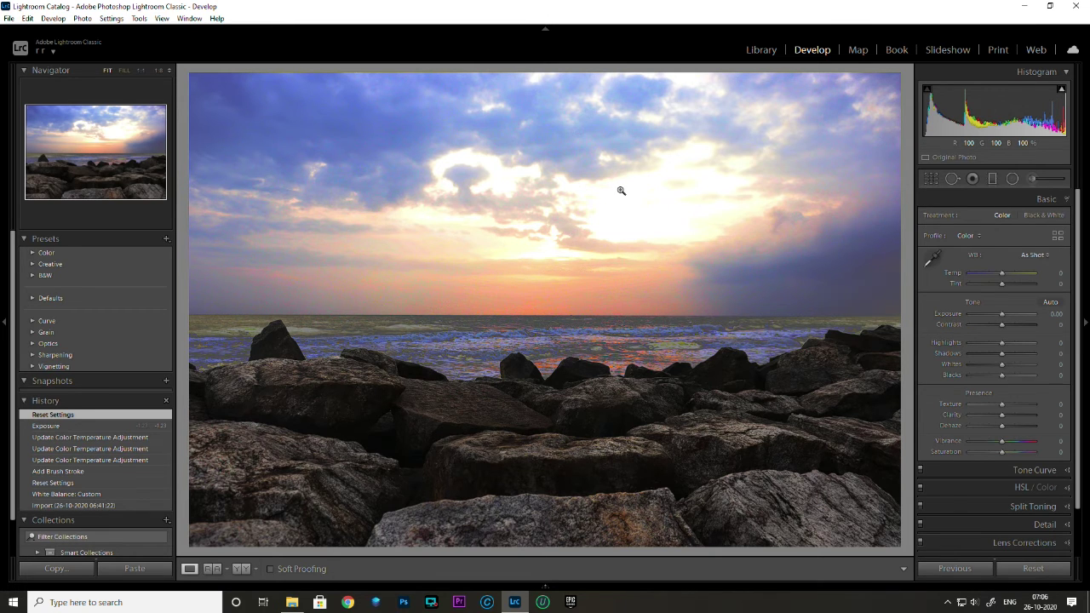
key(g)
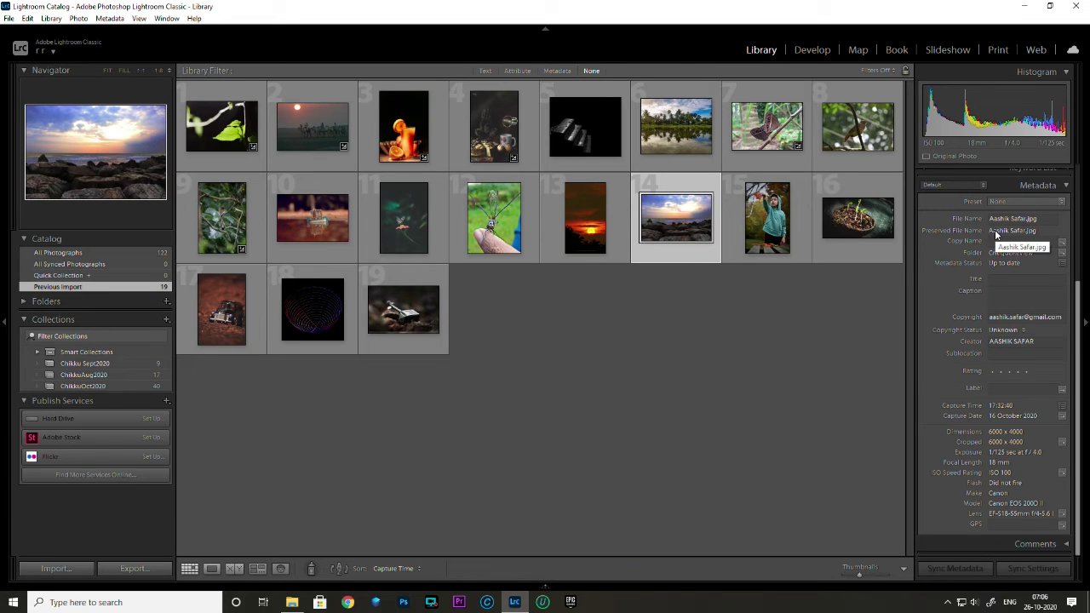
mouse_move(768, 219)
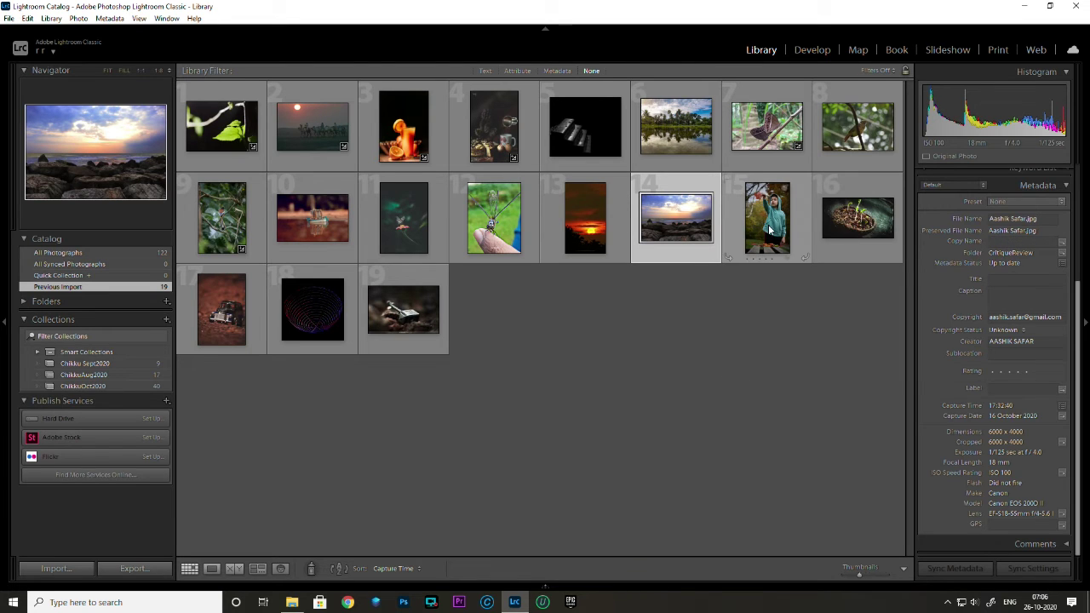
Open the boy-with-leaf photo (thumbnail 15), check its file name and zoom 1:1 on his face
double_click(769, 230)
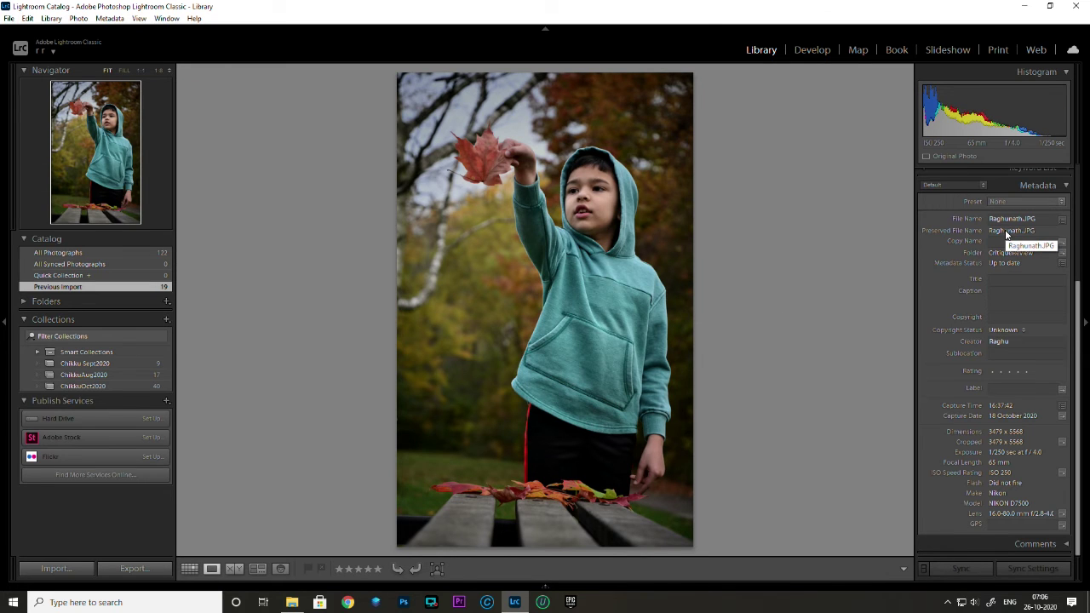
click(1038, 218)
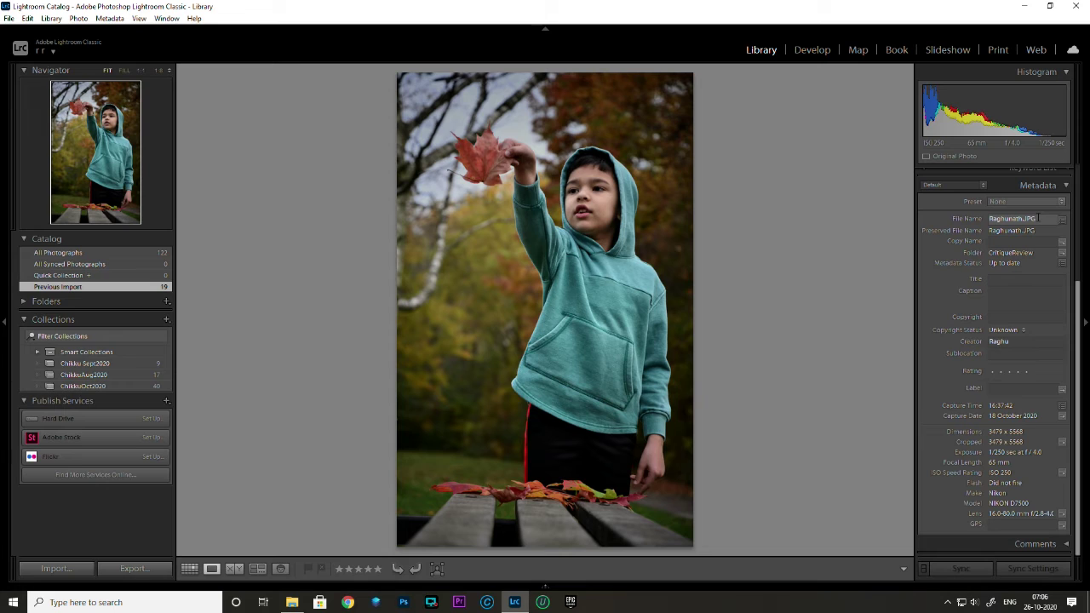
click(787, 349)
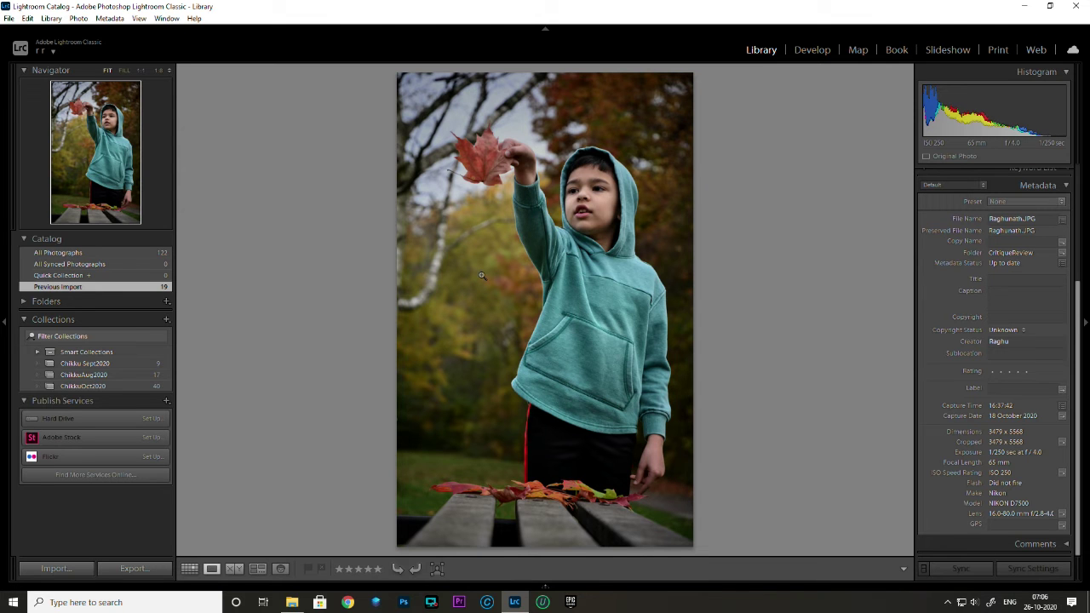
click(593, 196)
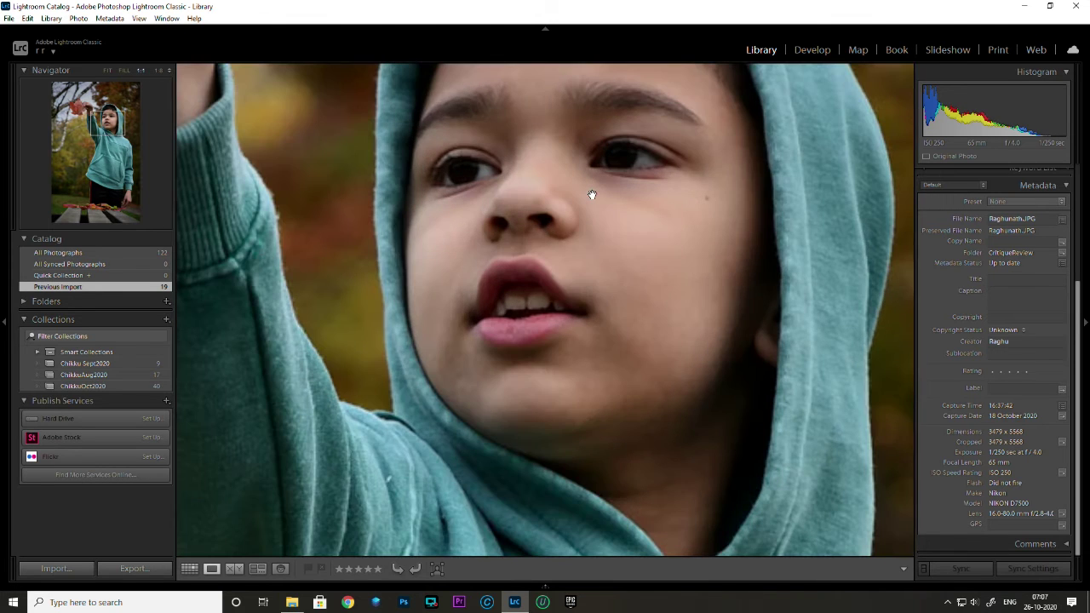
click(591, 205)
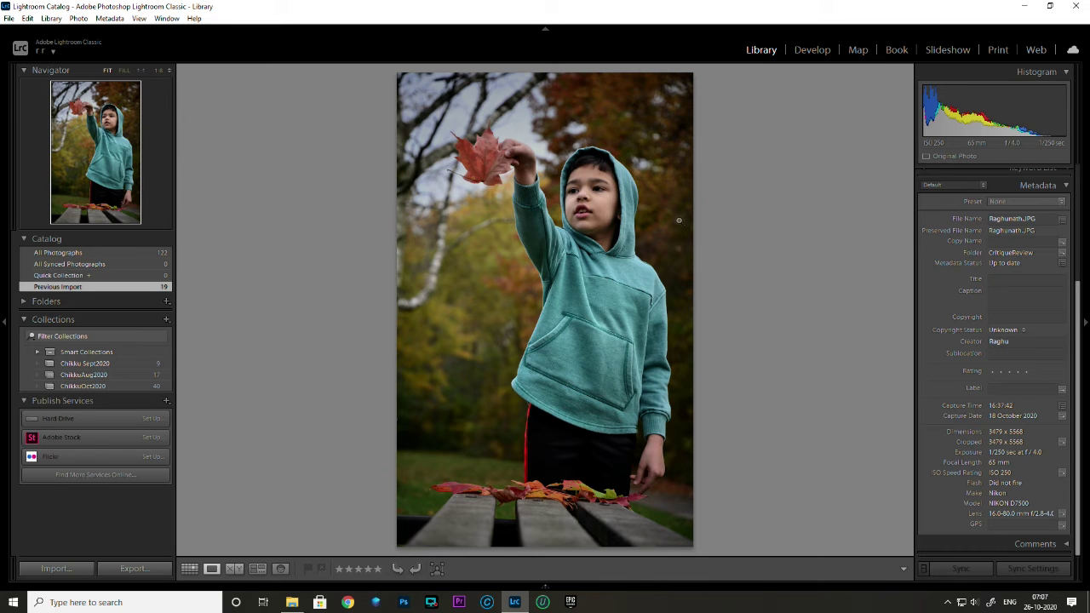
Give the boy photo Exposure +0.70, Highlights -23, Temp +7 and compare before/after
click(813, 50)
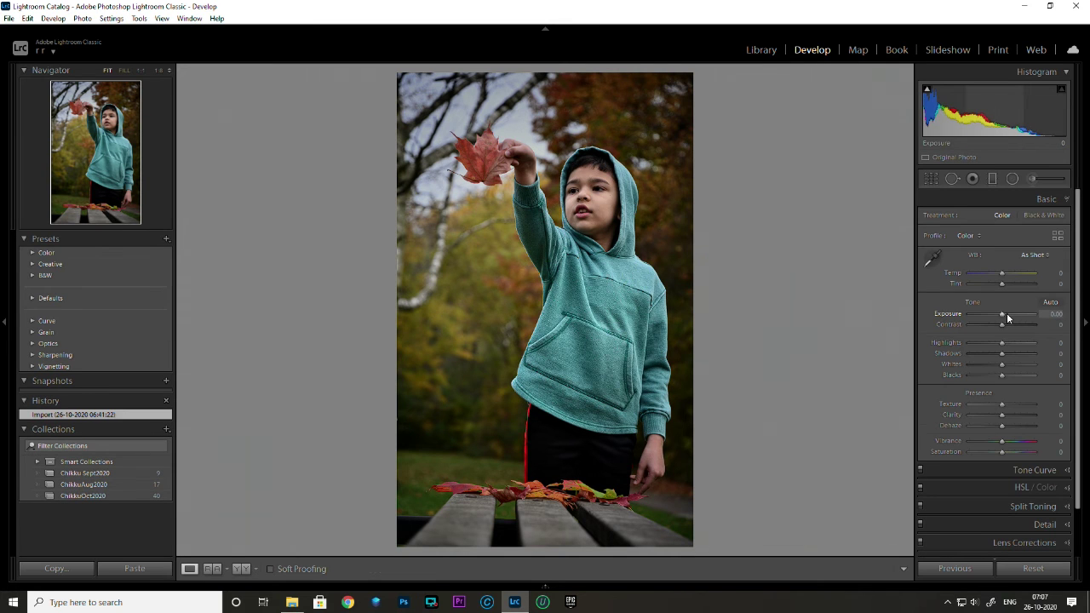
mouse_move(1003, 314)
mouse_down()
mouse_move(1000, 345)
mouse_move(993, 340)
mouse_up()
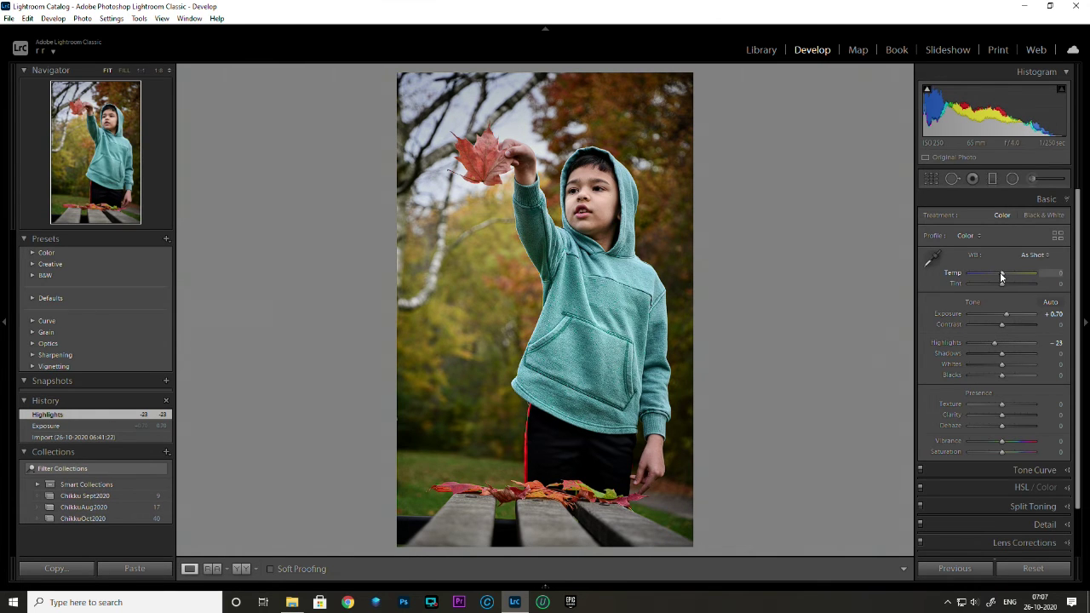
drag(1000, 273, 1002, 272)
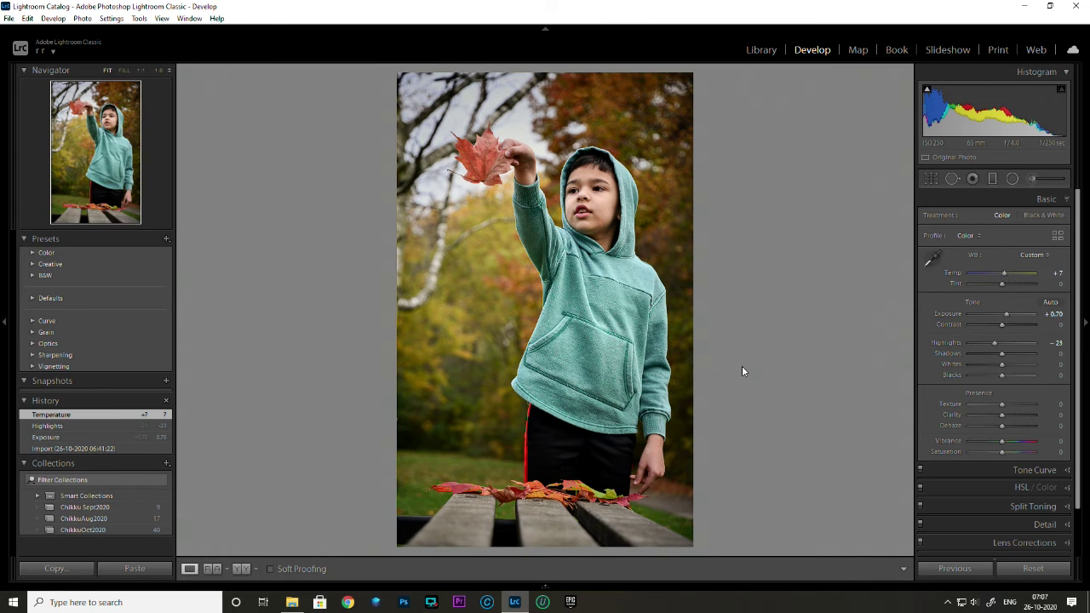
key(y)
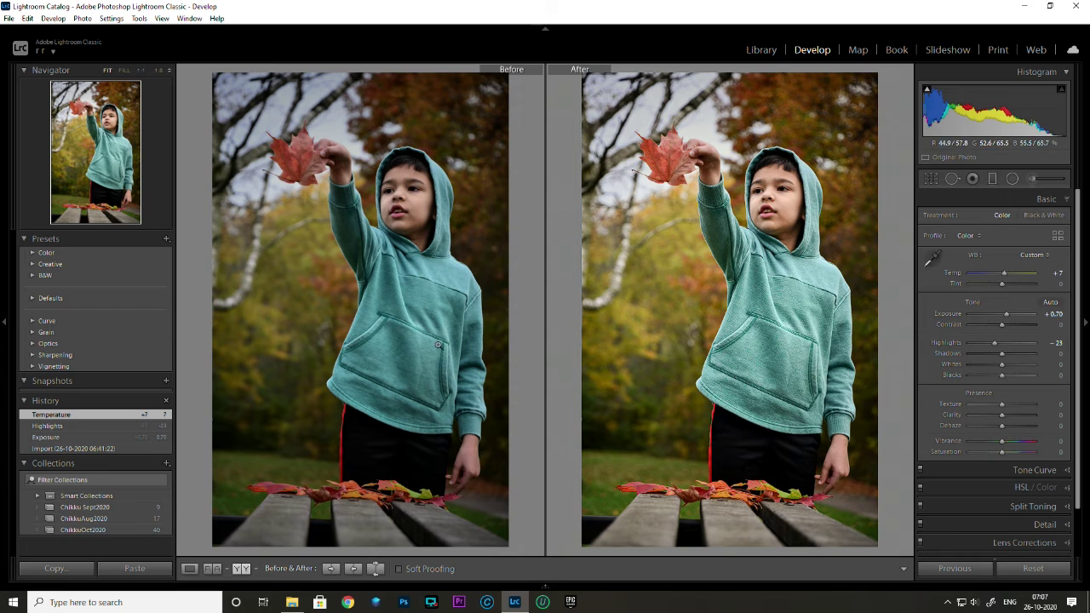
key(y)
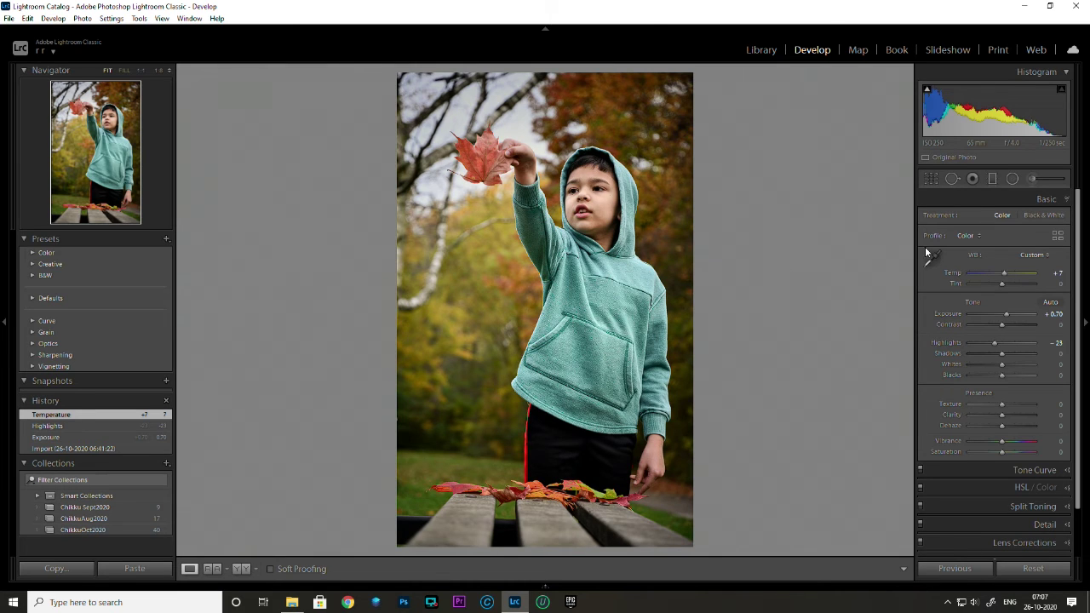
click(762, 49)
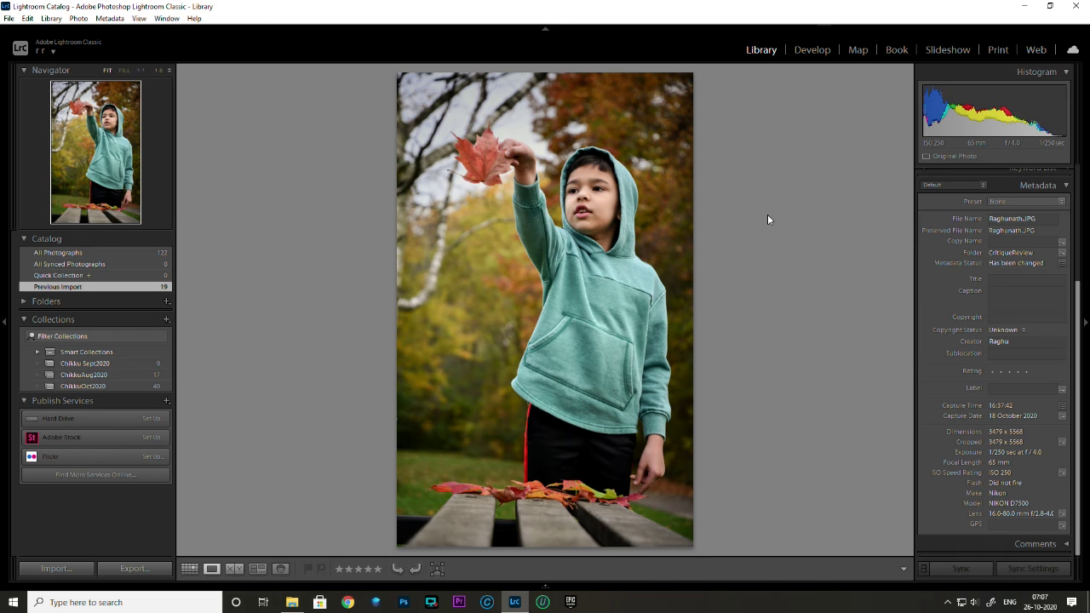
Open the seedlings-in-coconut-shell photo (thumbnail 16) from the grid in Develop
key(g)
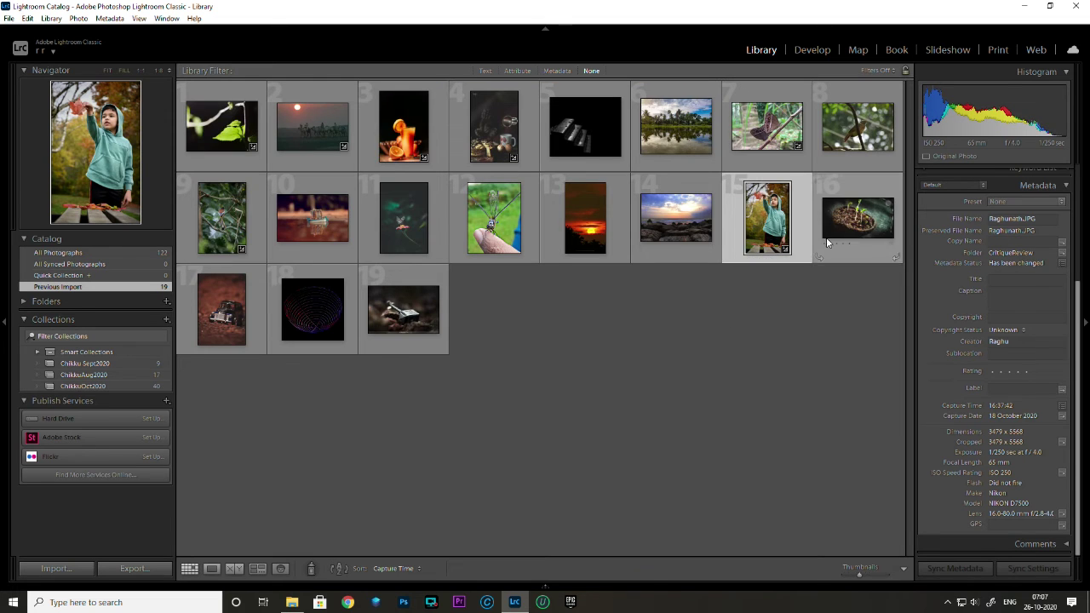
double_click(836, 220)
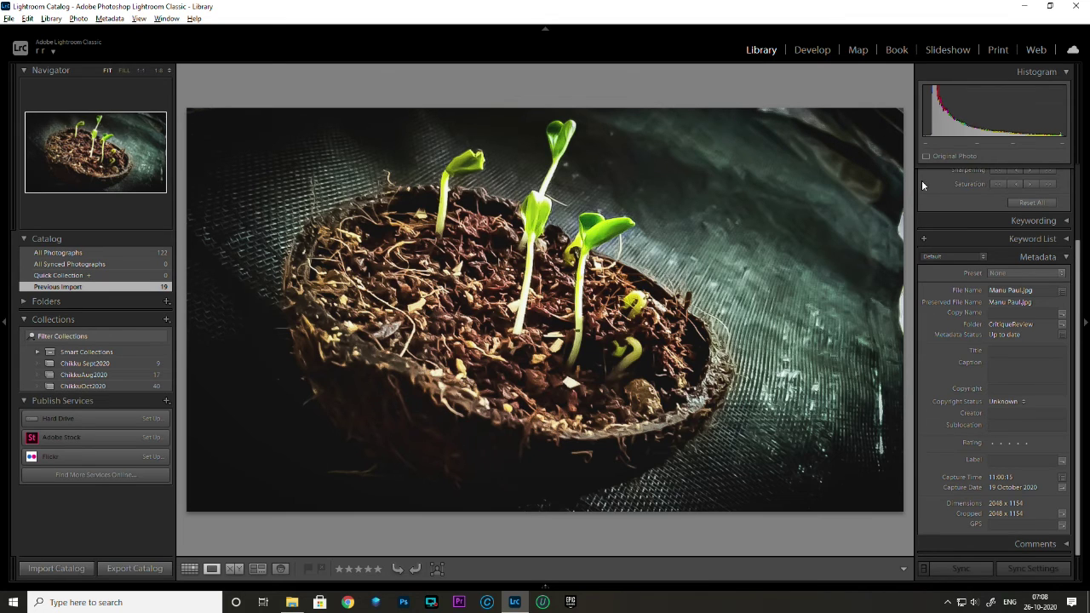
click(812, 51)
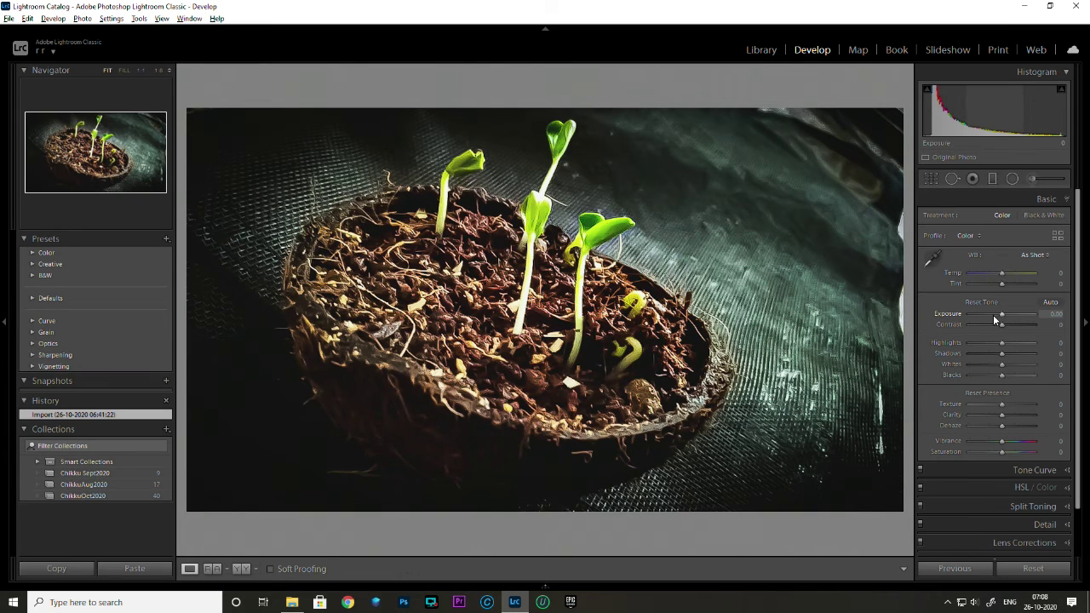
Preview clipping while raising the seedlings photo's Exposure to +2.63, then reset Exposure to zero
drag(1000, 316, 1004, 318)
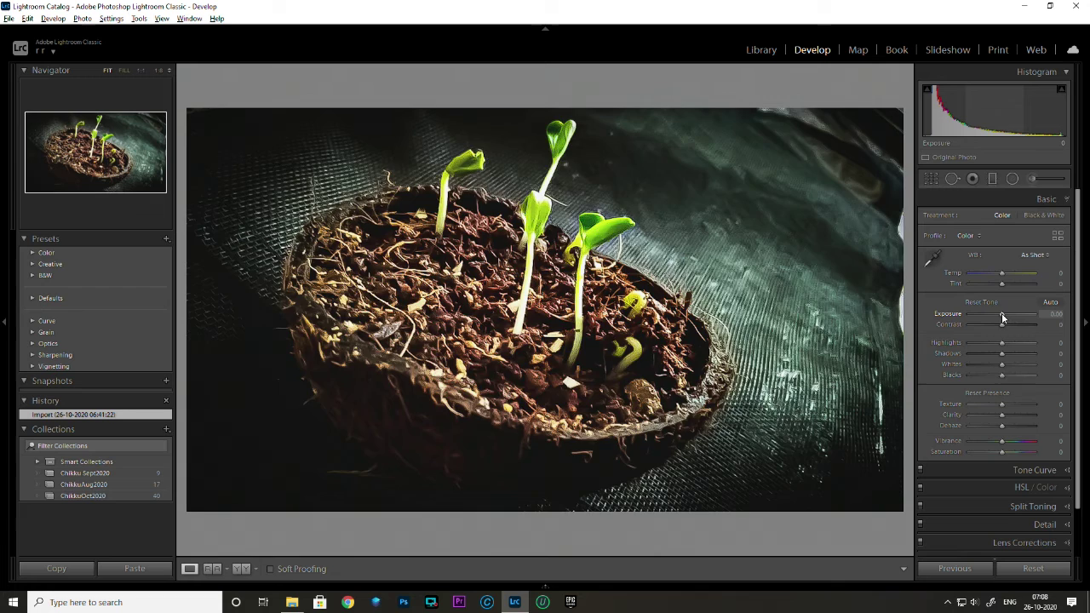
alt+click(1002, 313)
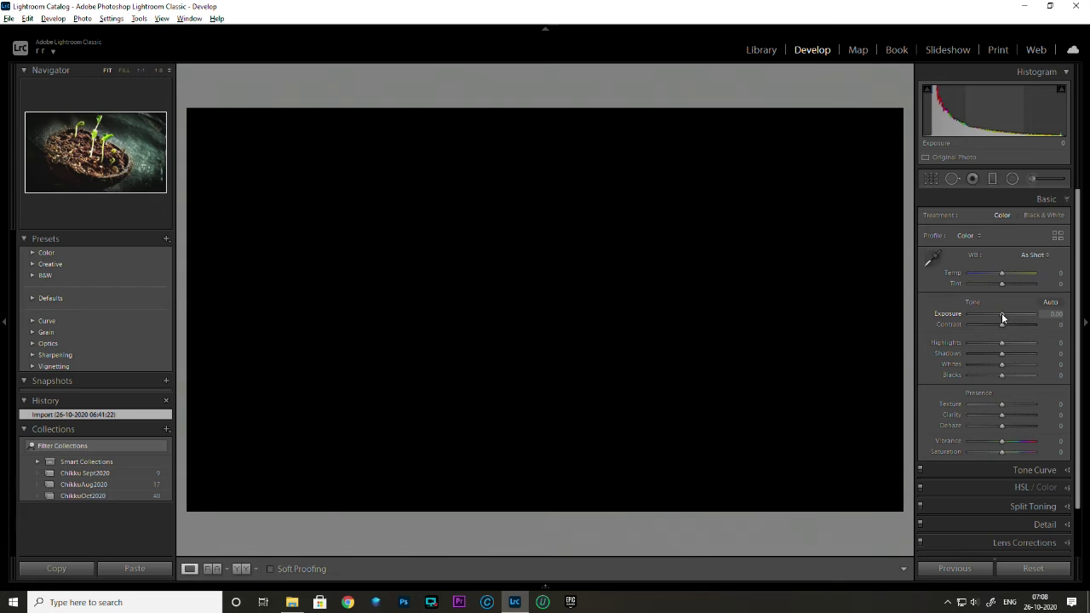
drag(1003, 317, 1020, 320)
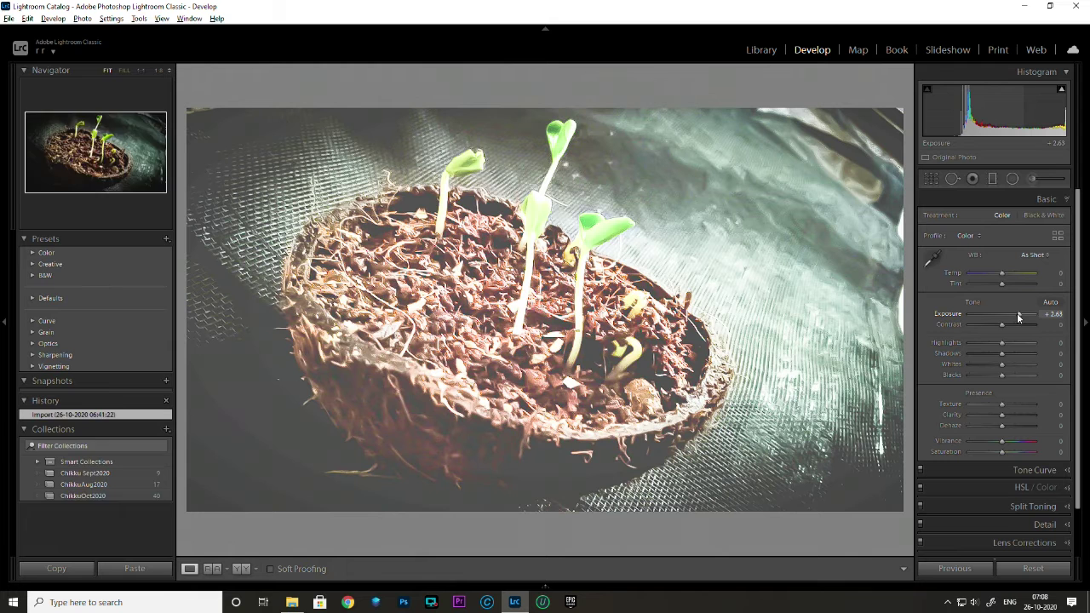
double_click(953, 314)
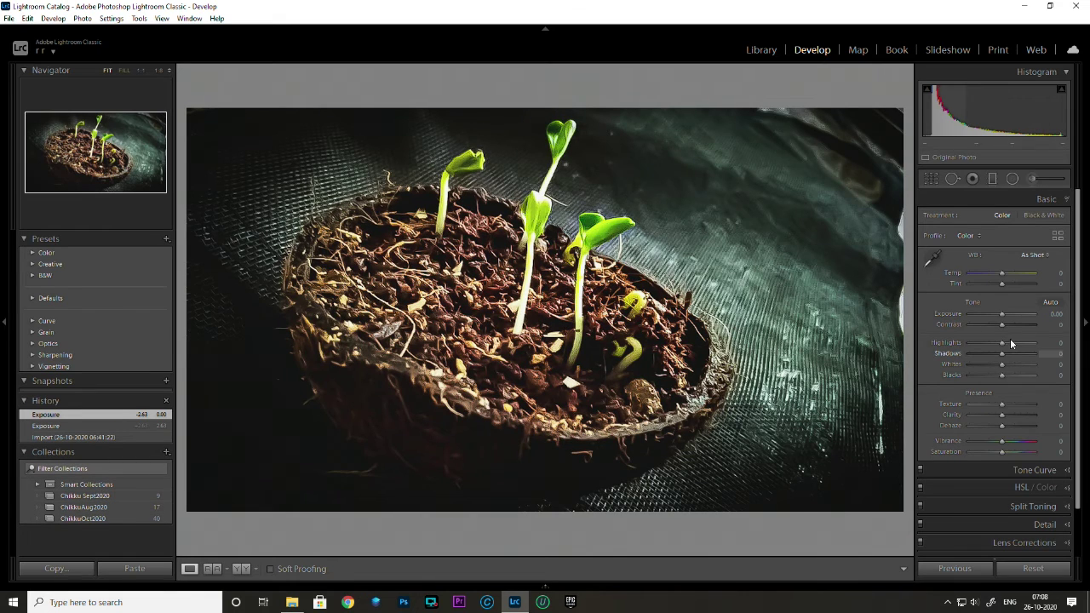
Pull Highlights to -100, reset it to zero, and return to the Library
drag(1001, 349, 955, 343)
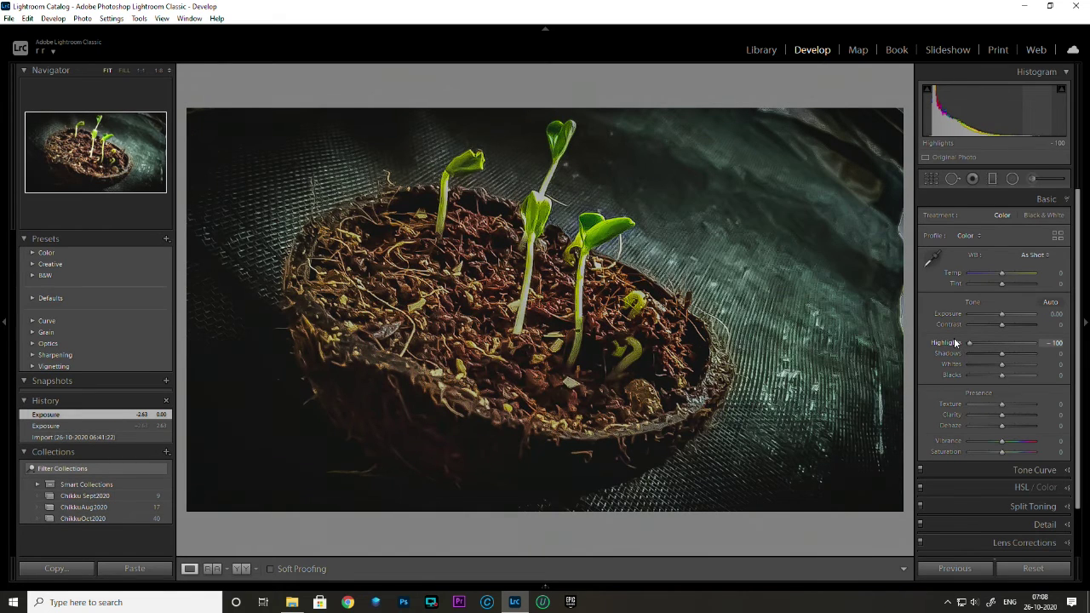
double_click(955, 342)
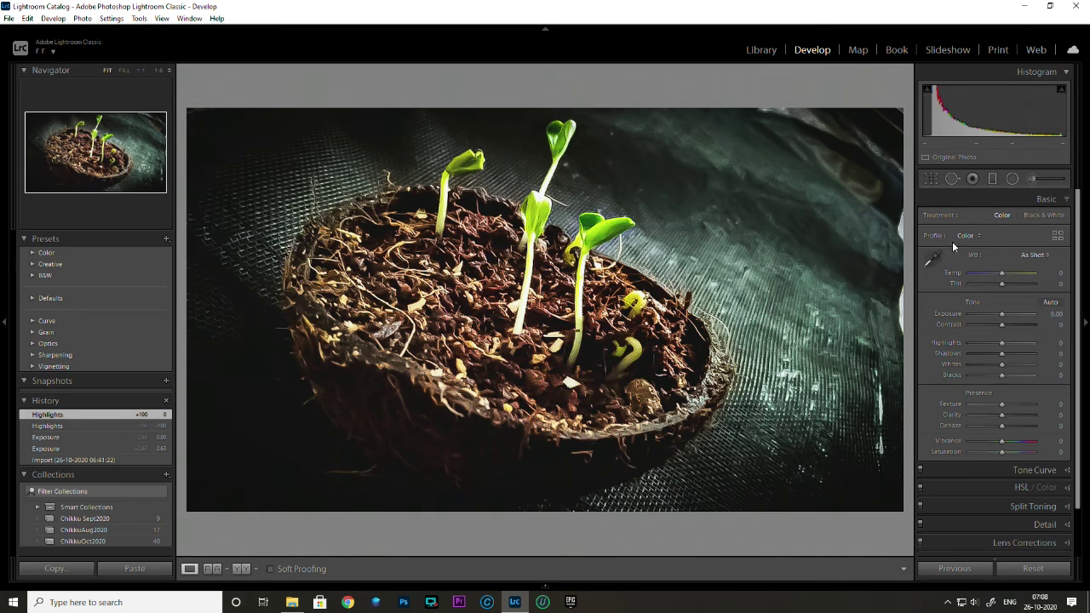
click(765, 49)
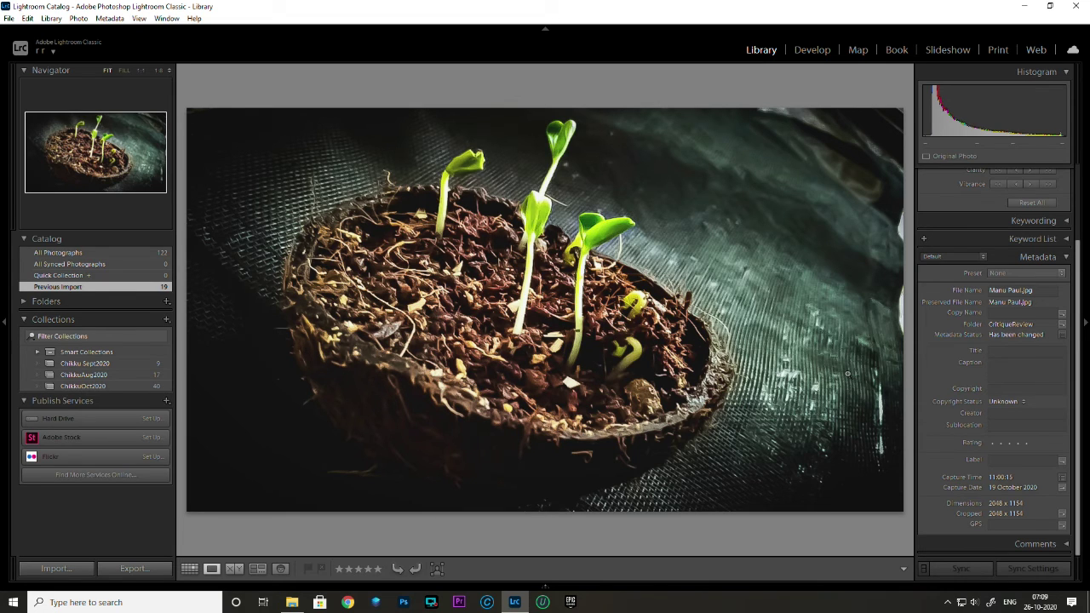
Open the toy-car photo in Develop and add a radial filter exposure adjustment around the car
key(g)
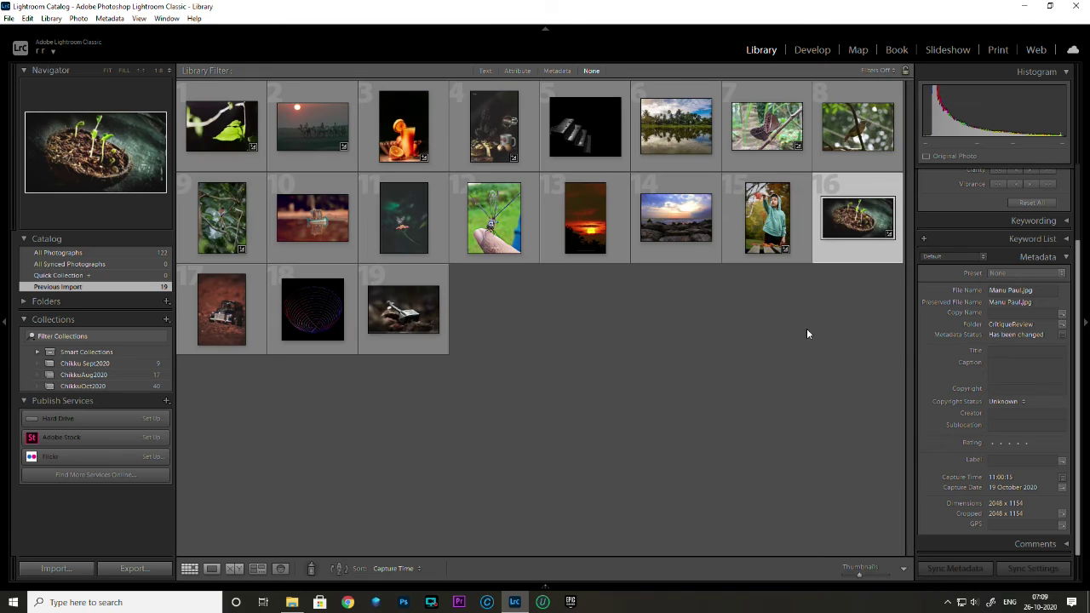
double_click(232, 320)
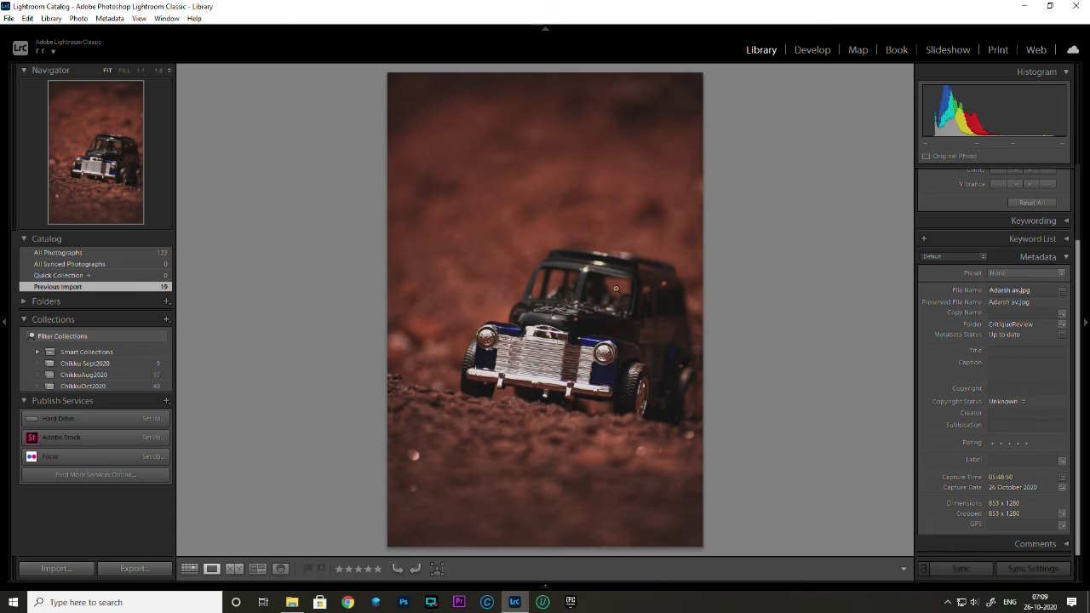
click(801, 53)
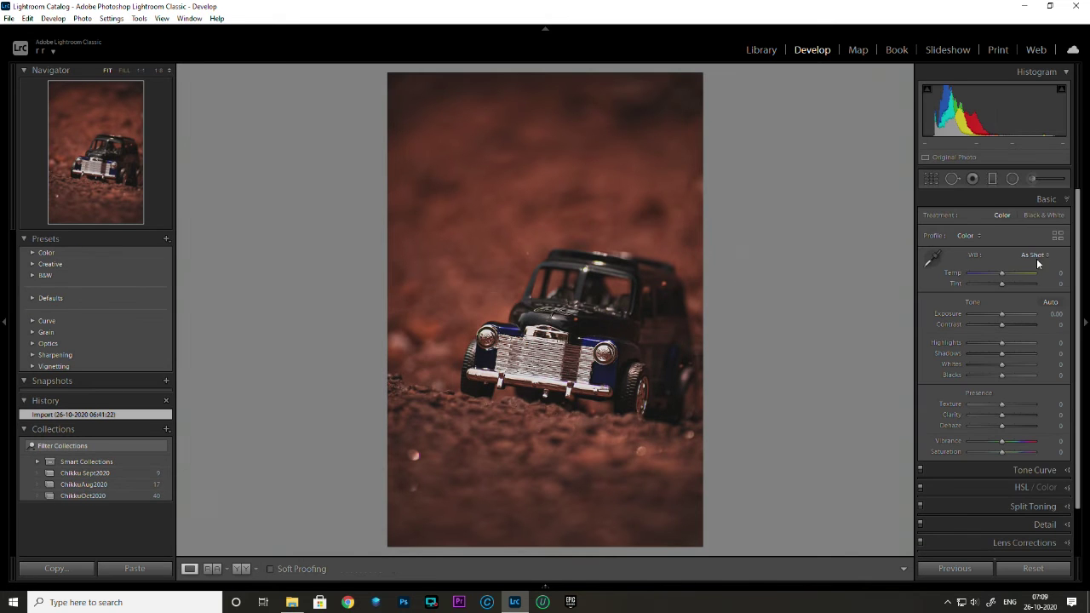
click(1013, 179)
drag(547, 303, 652, 390)
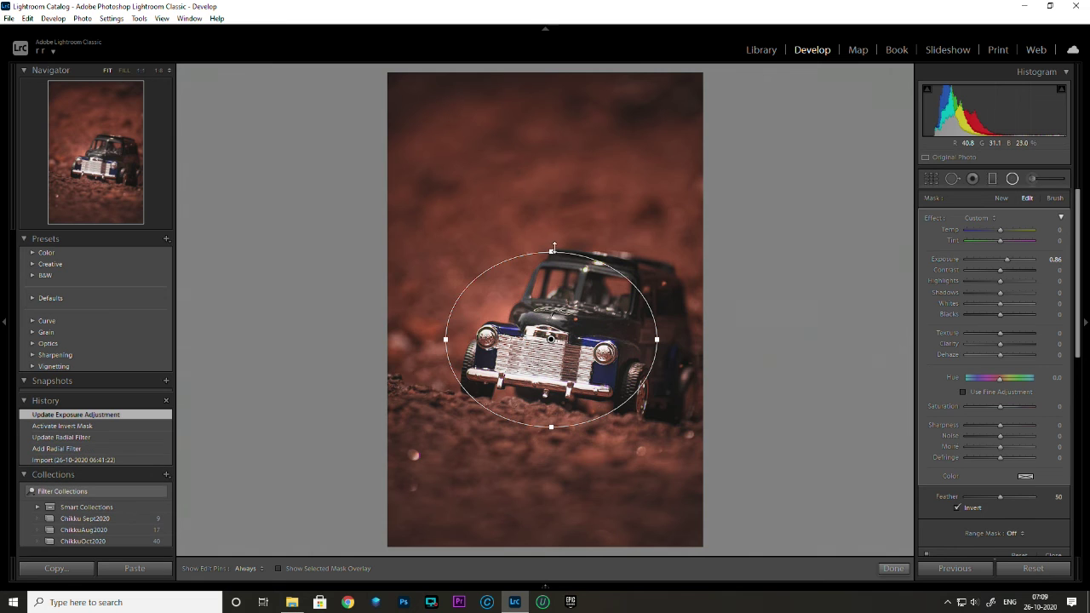
drag(550, 235, 549, 223)
drag(658, 339, 662, 341)
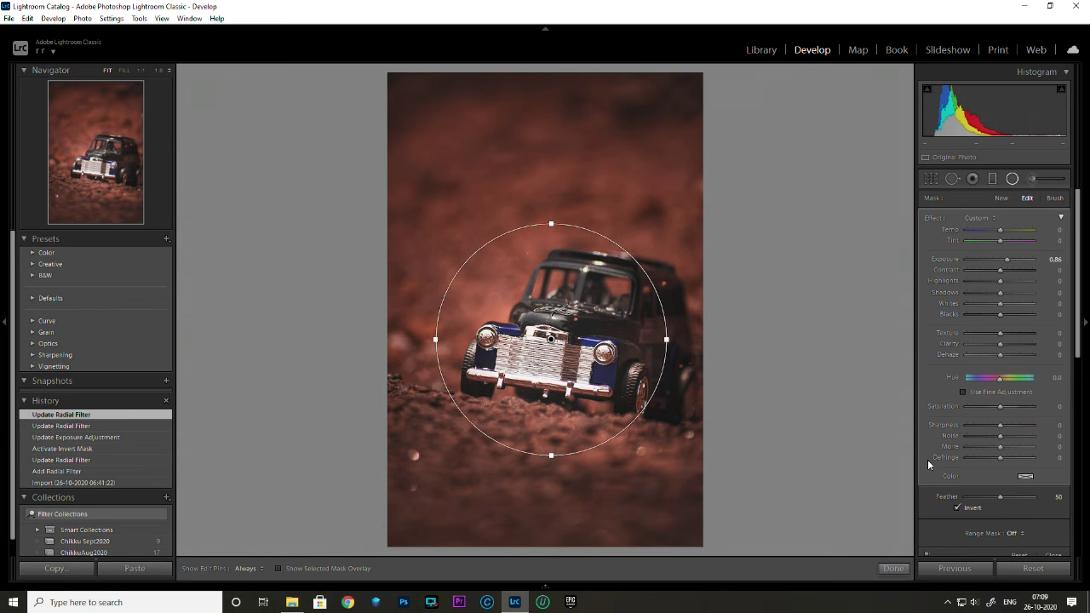
click(892, 569)
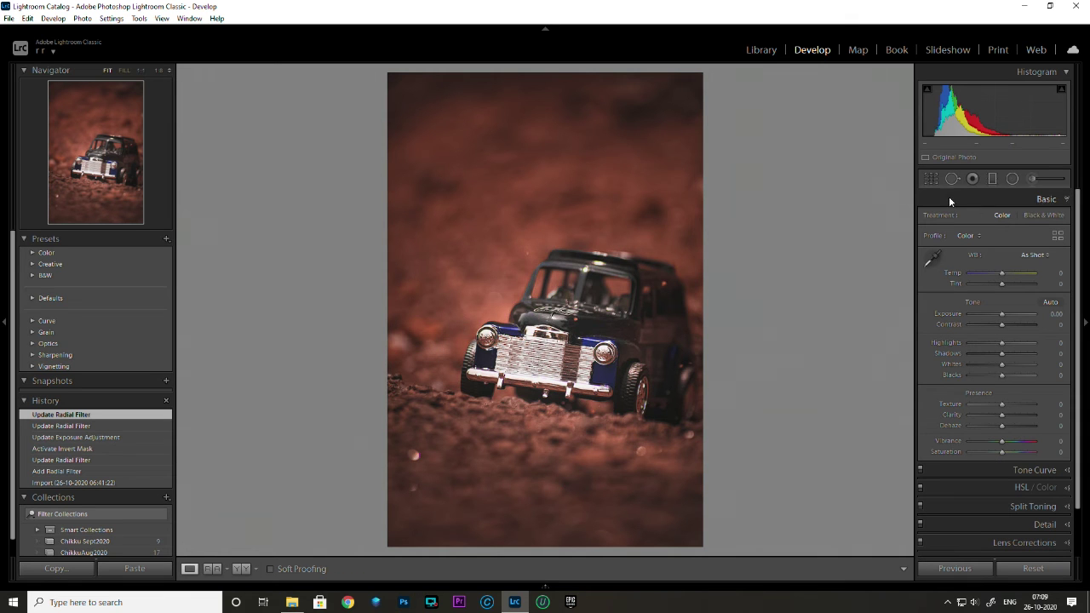
Compare the edited toy-car photo Before/After with Y, then show all 19 photos in Grid view
click(761, 49)
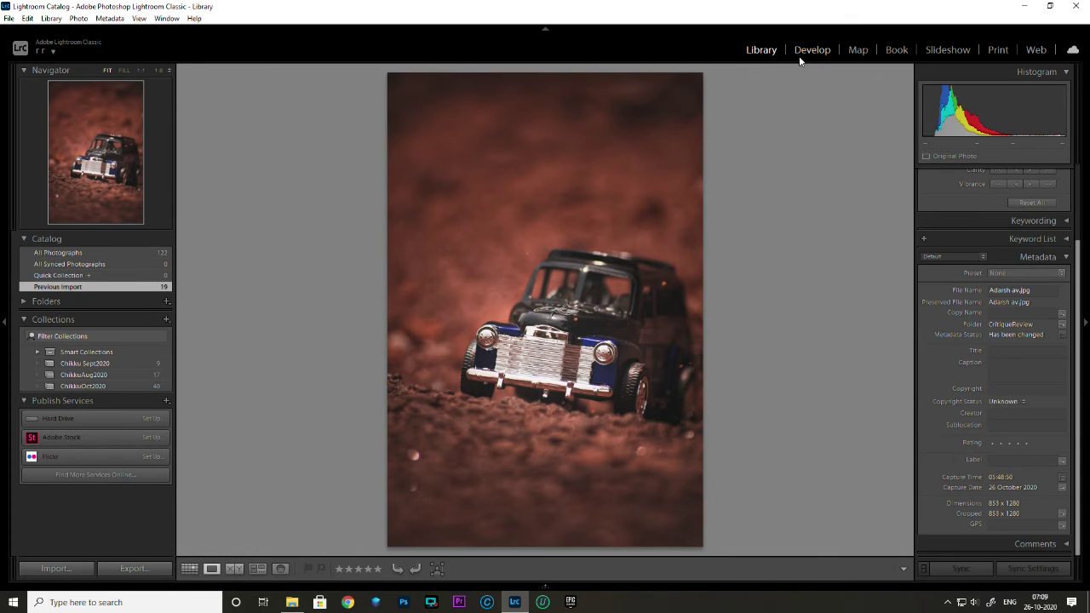
click(798, 50)
key(y)
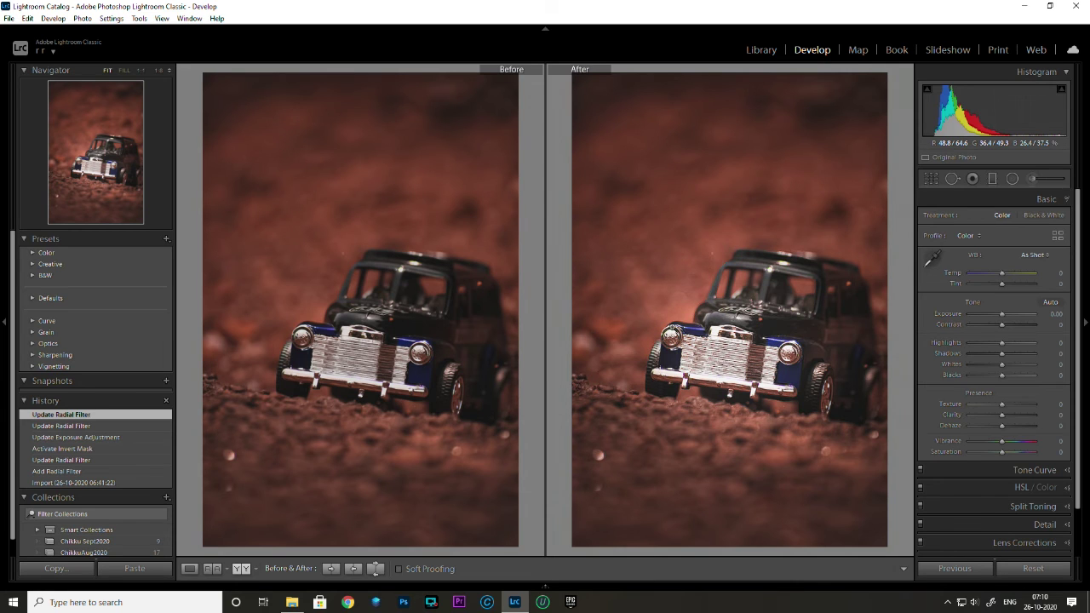
key(y)
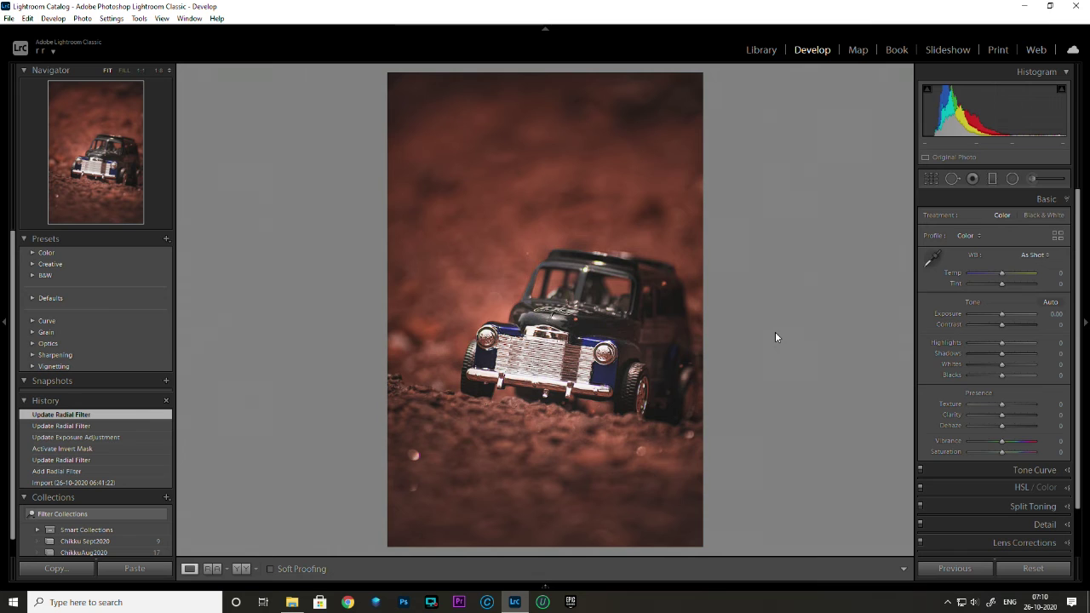
click(751, 51)
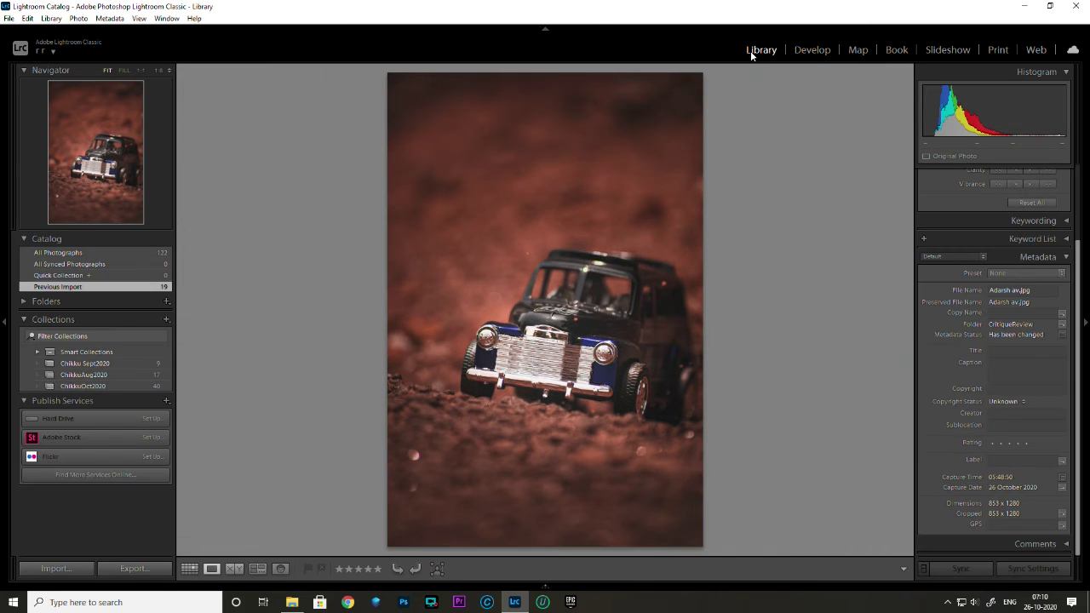
key(g)
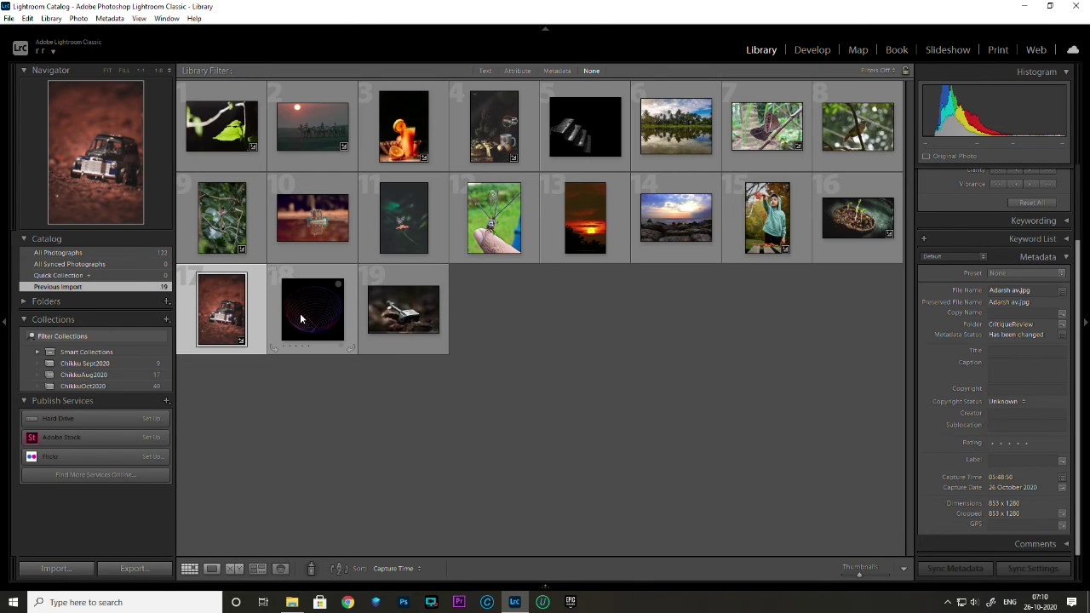
double_click(304, 320)
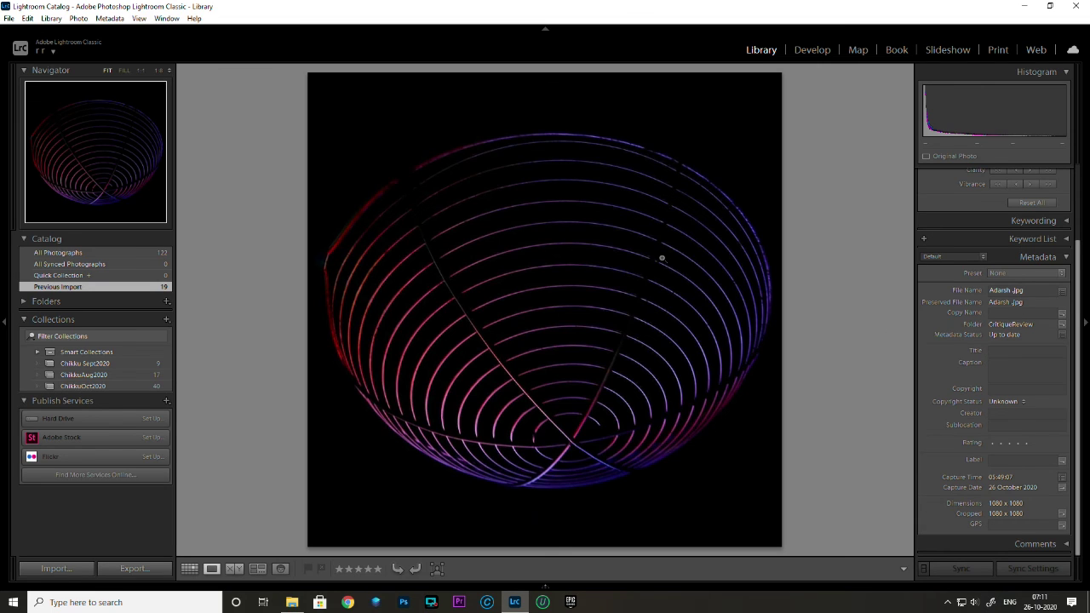
click(811, 49)
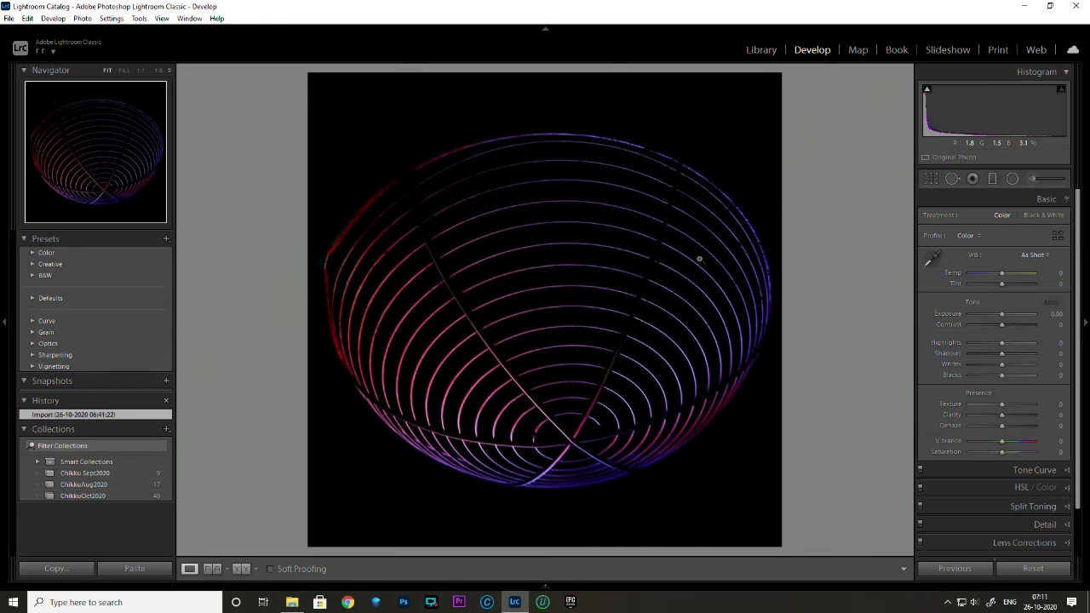
key(g)
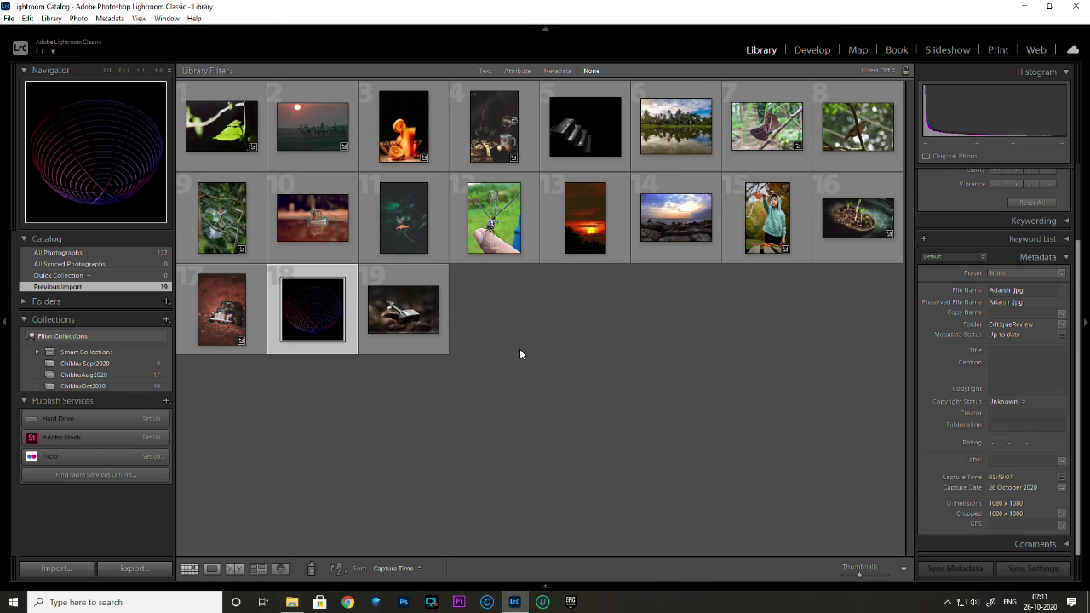
double_click(315, 326)
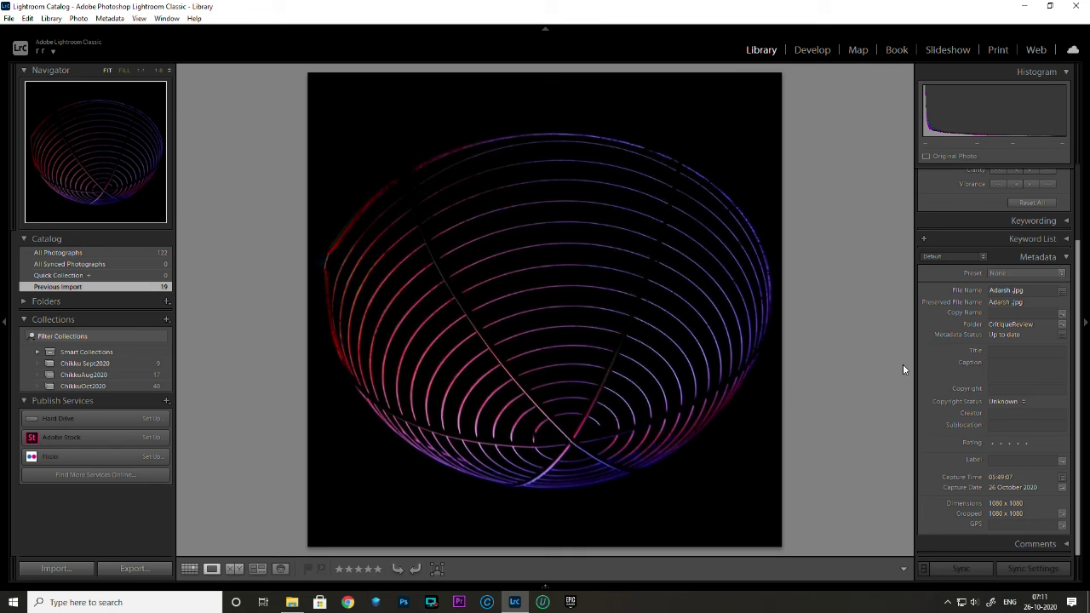
key(d)
key(g)
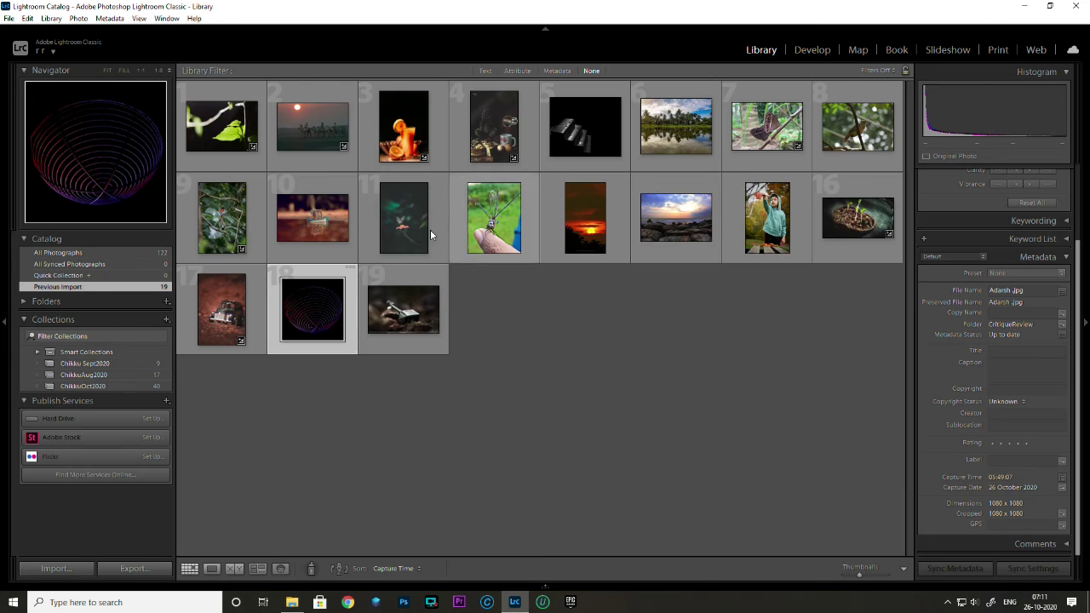
double_click(403, 310)
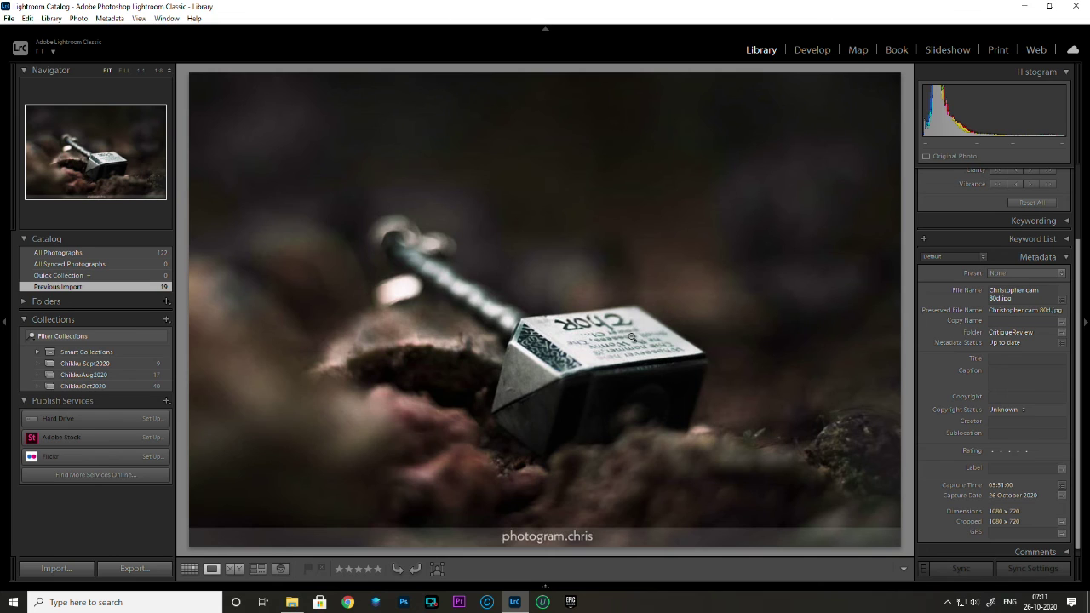
scroll(1017, 503, down, 1)
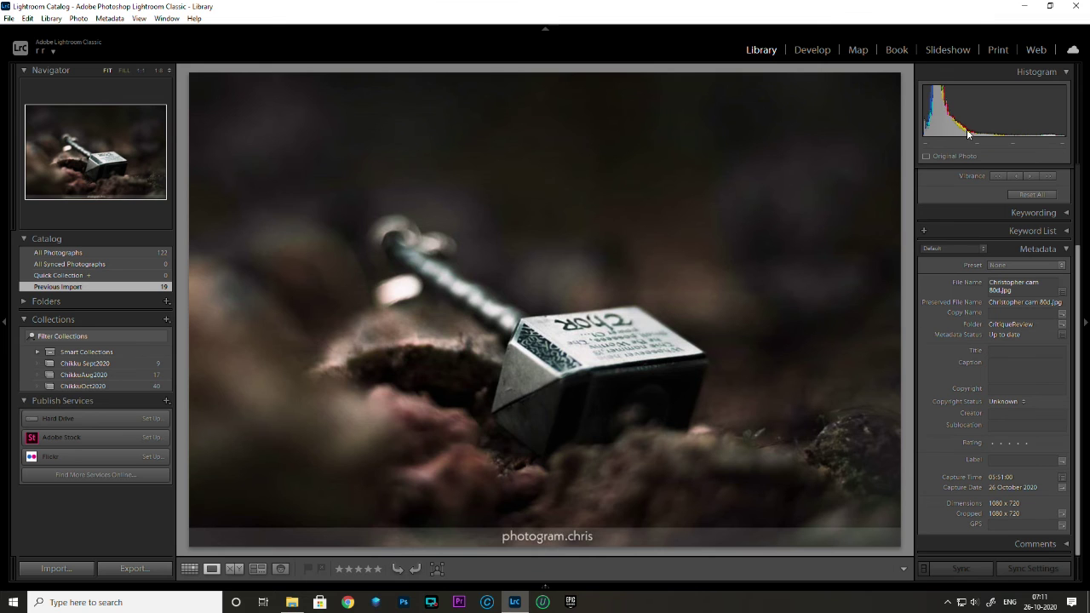
click(813, 50)
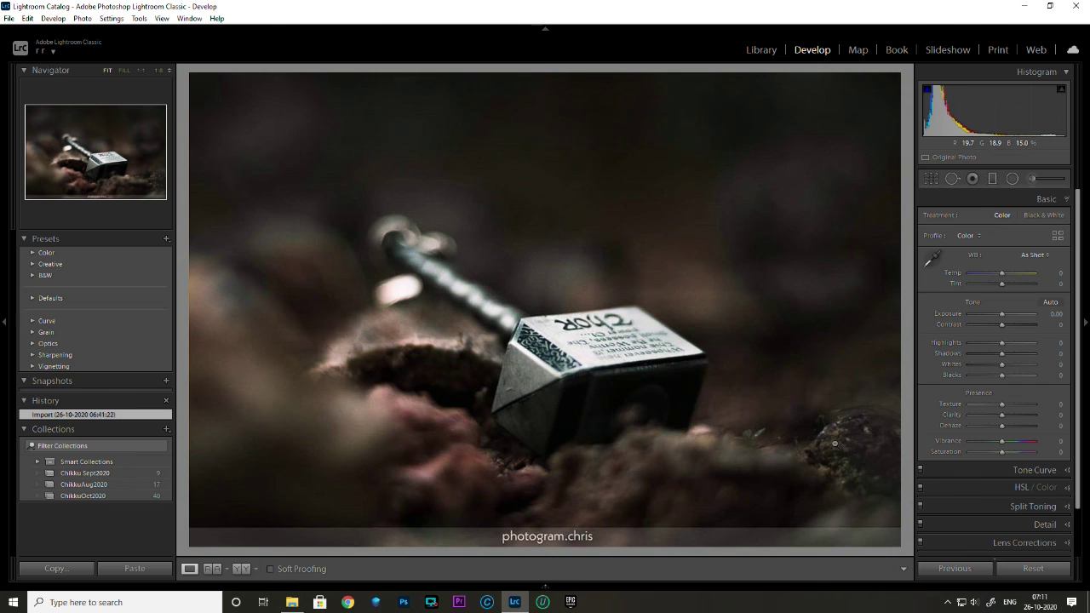
click(767, 51)
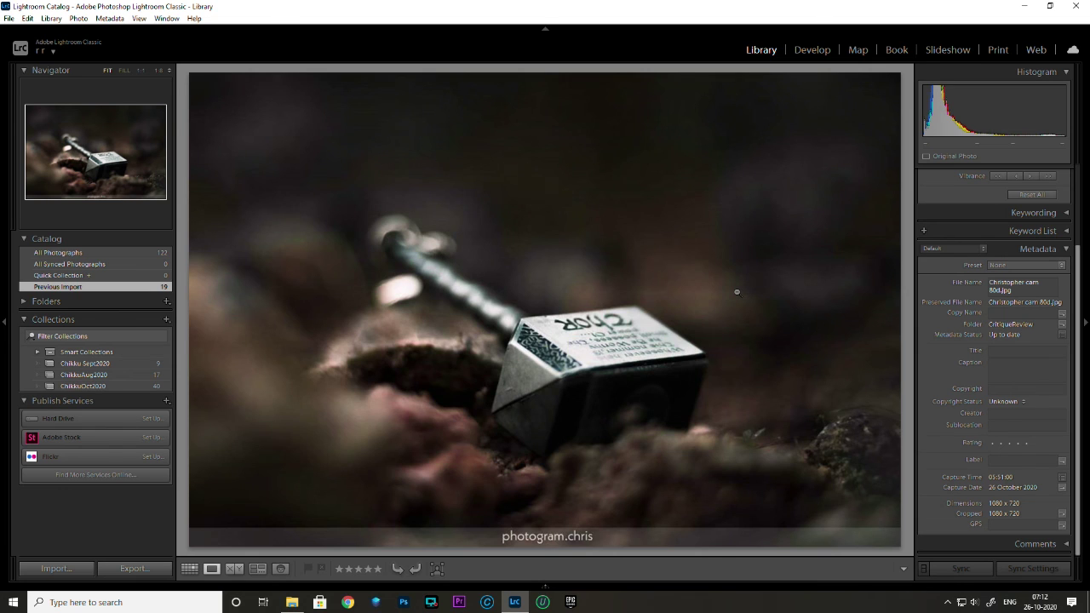
key(g)
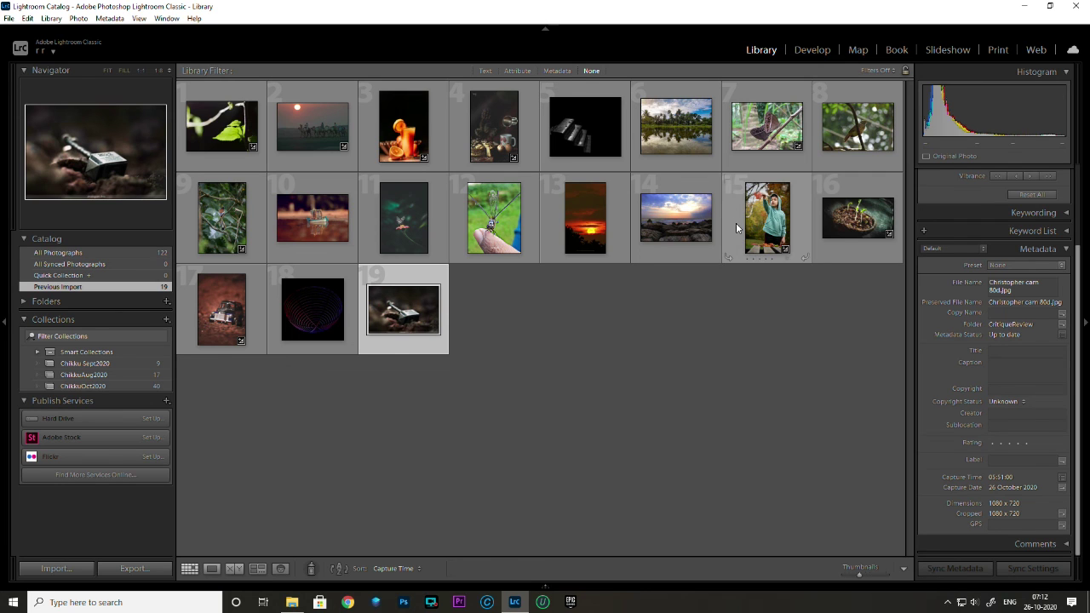
mouse_move(494, 128)
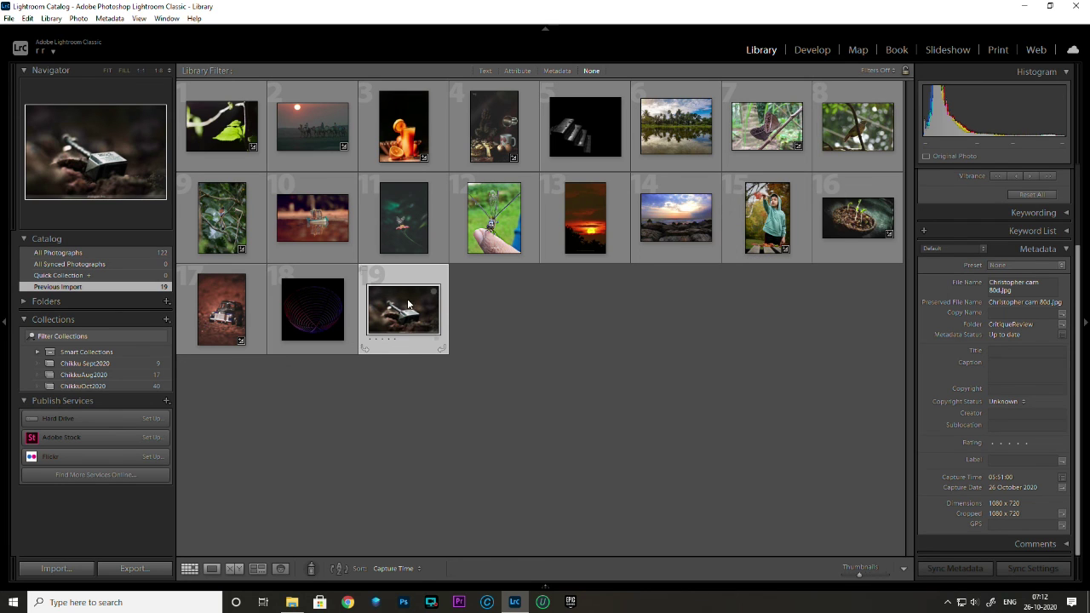
View the cake-and-mug and stairs photos, then open the butterfly-on-pink-flower photo in Loupe view
double_click(500, 147)
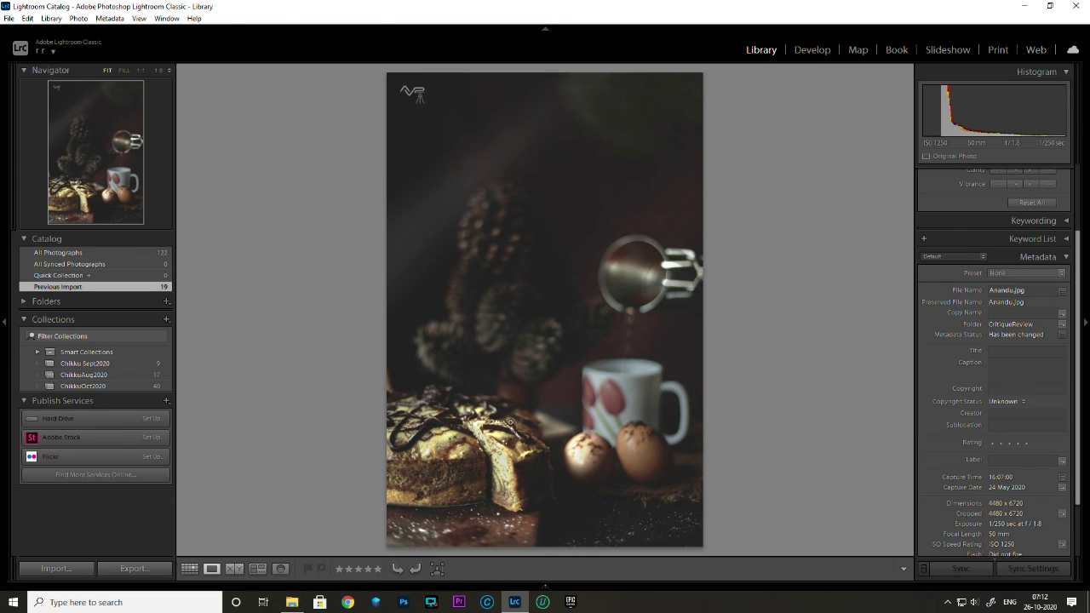
double_click(645, 390)
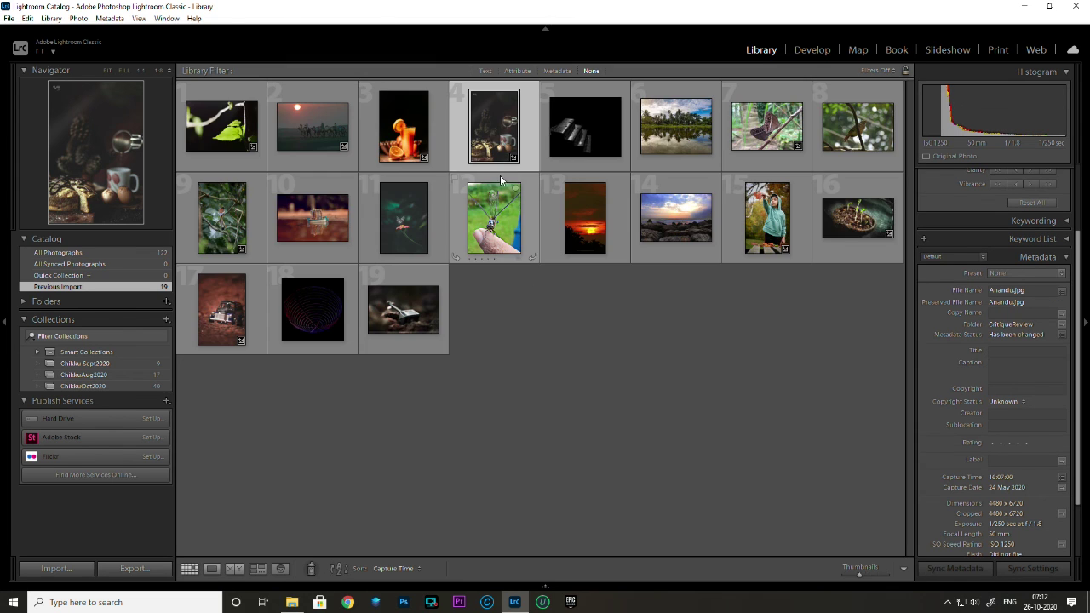
double_click(580, 136)
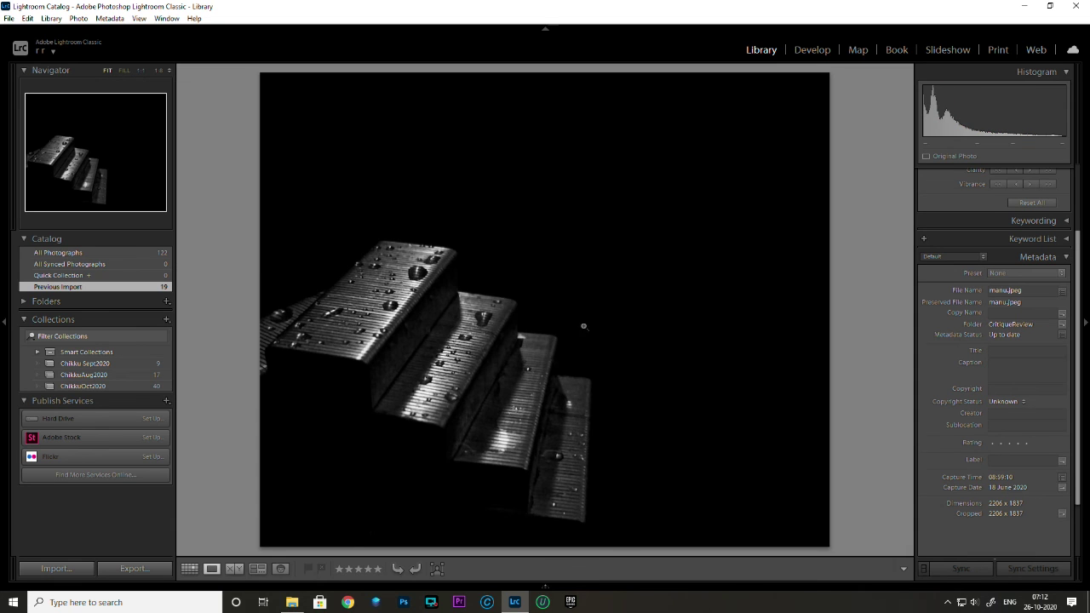
double_click(468, 272)
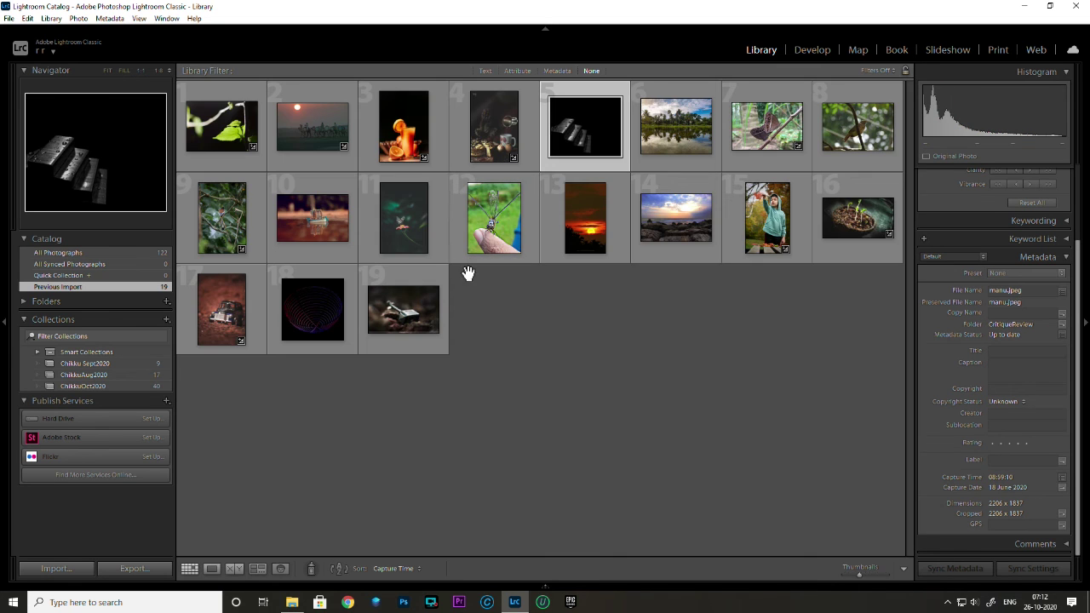
double_click(468, 271)
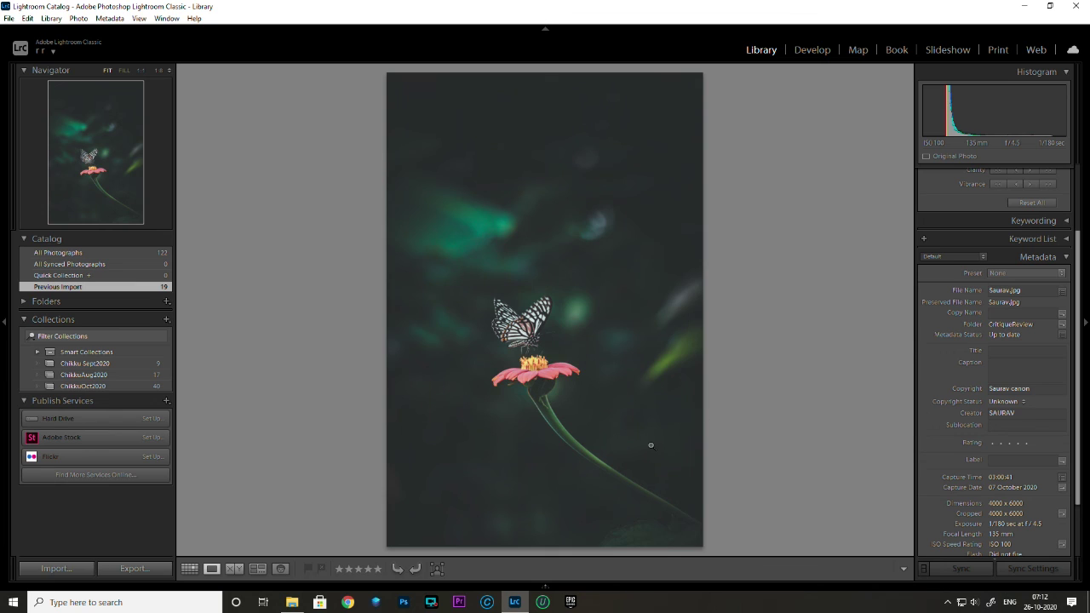
Add the sixth winner's name as line 6 of Winnerslist, save and close Notepad, then return to Lightroom
key(alt+Tab)
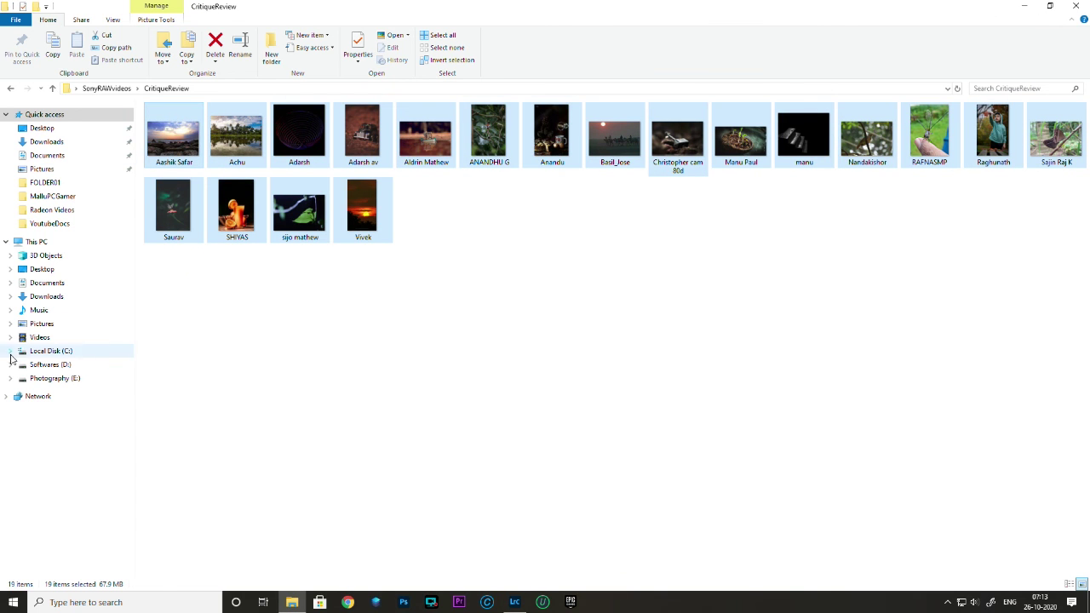
click(1024, 6)
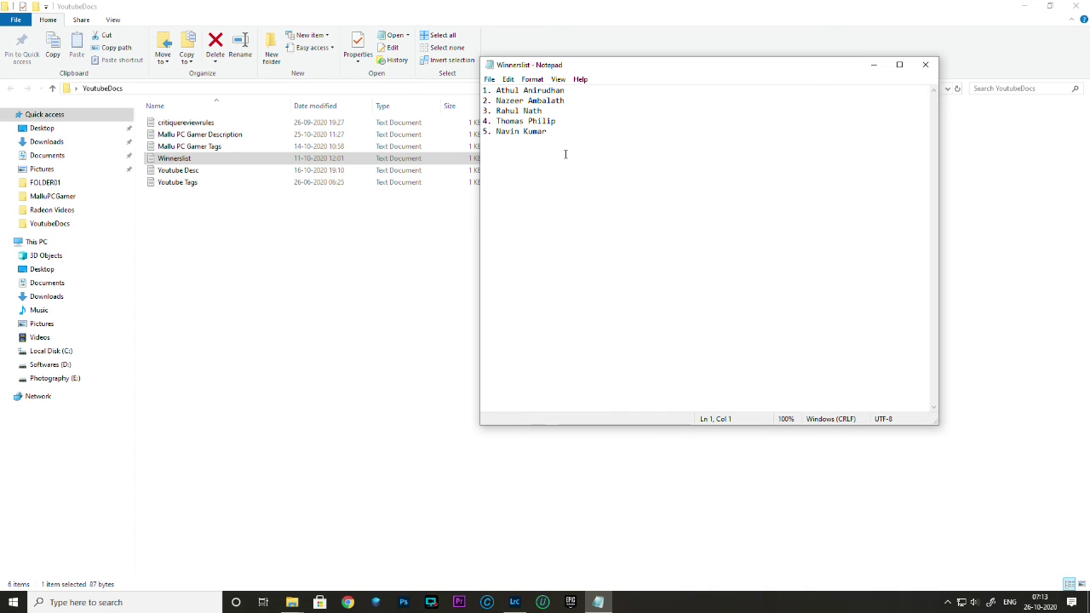
key(Return)
text(6. Sourav)
key(ctrl+s)
click(926, 65)
click(514, 602)
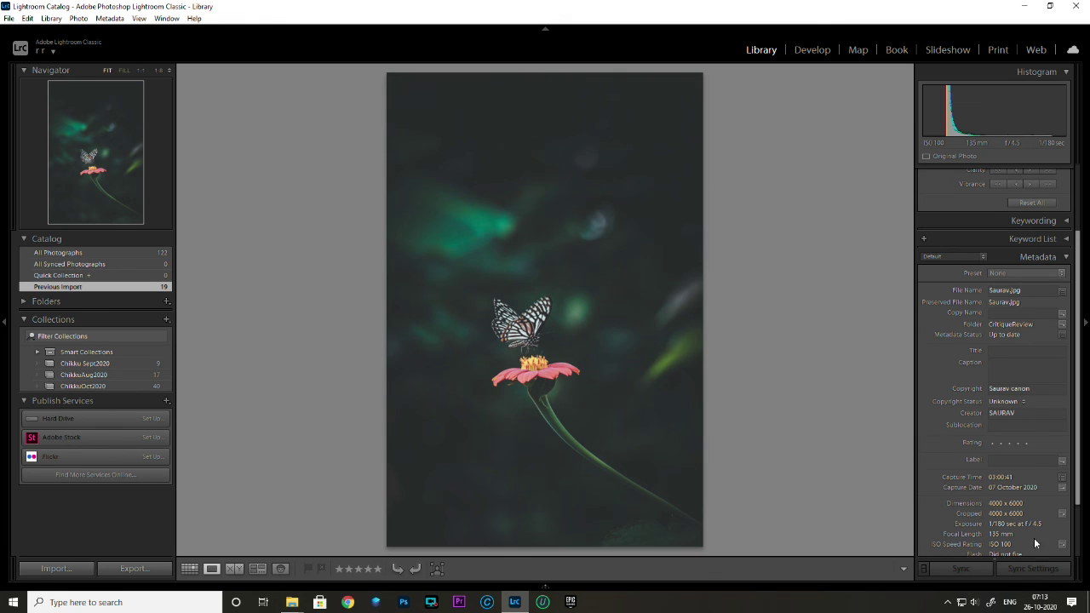
click(1040, 602)
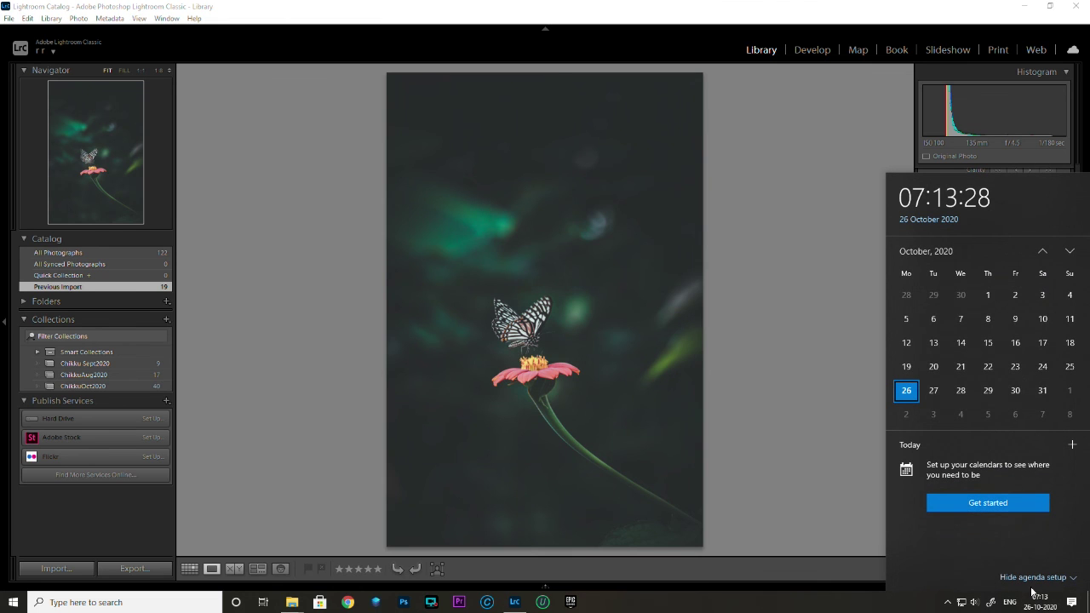
click(746, 321)
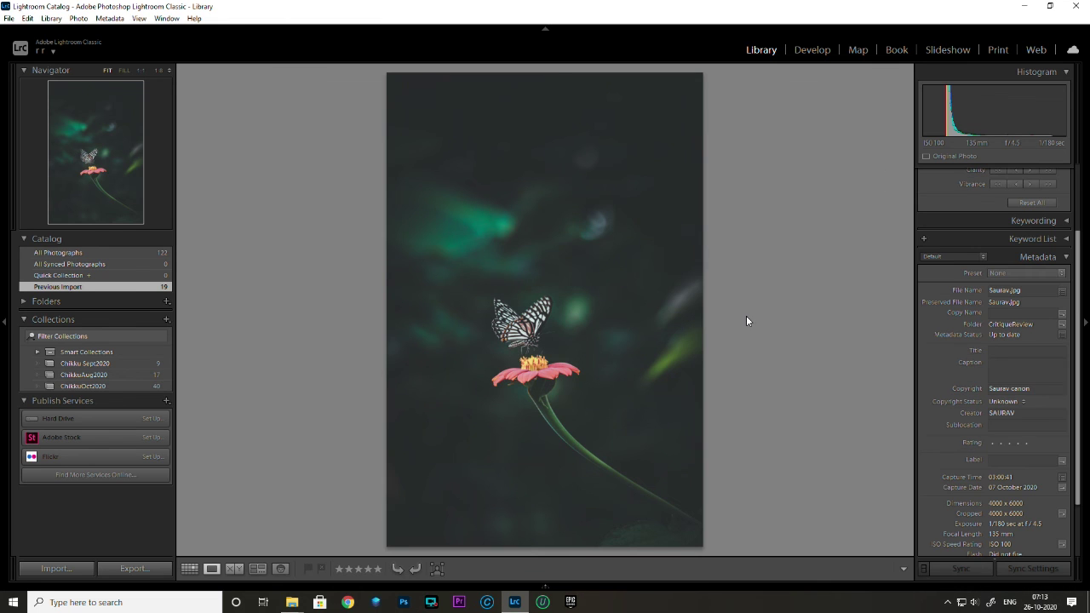